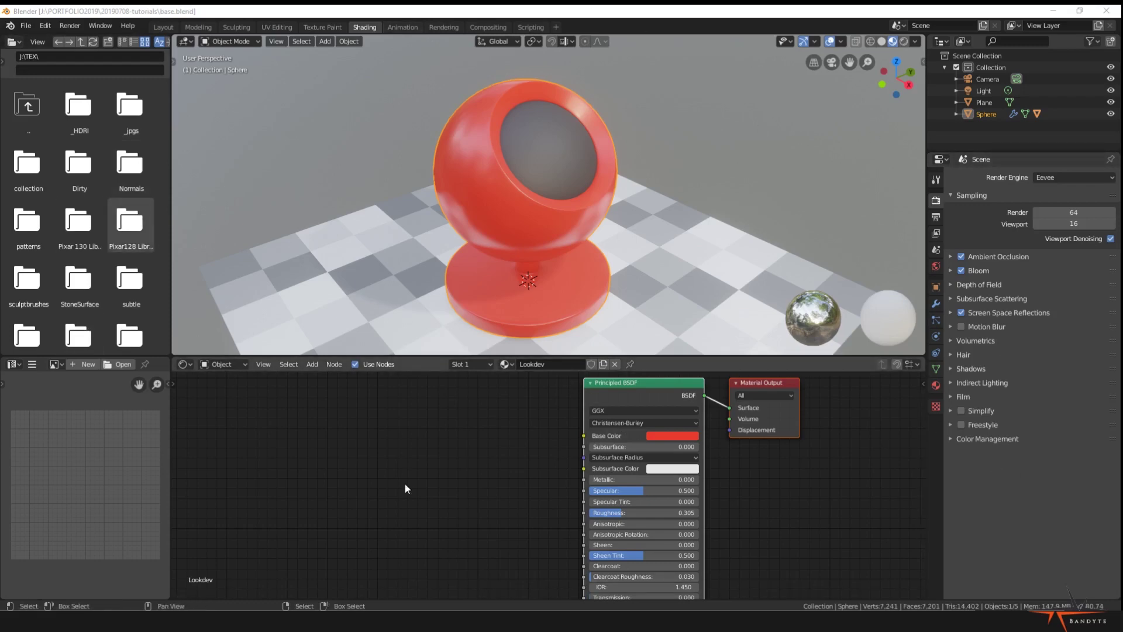
- Enlarge the shader node editor by shrinking the 3D viewport, keeping the red preview model framed
{"action": "scroll", "coordinate": [642, 230], "scroll_direction": "down", "scroll_amount": 3}
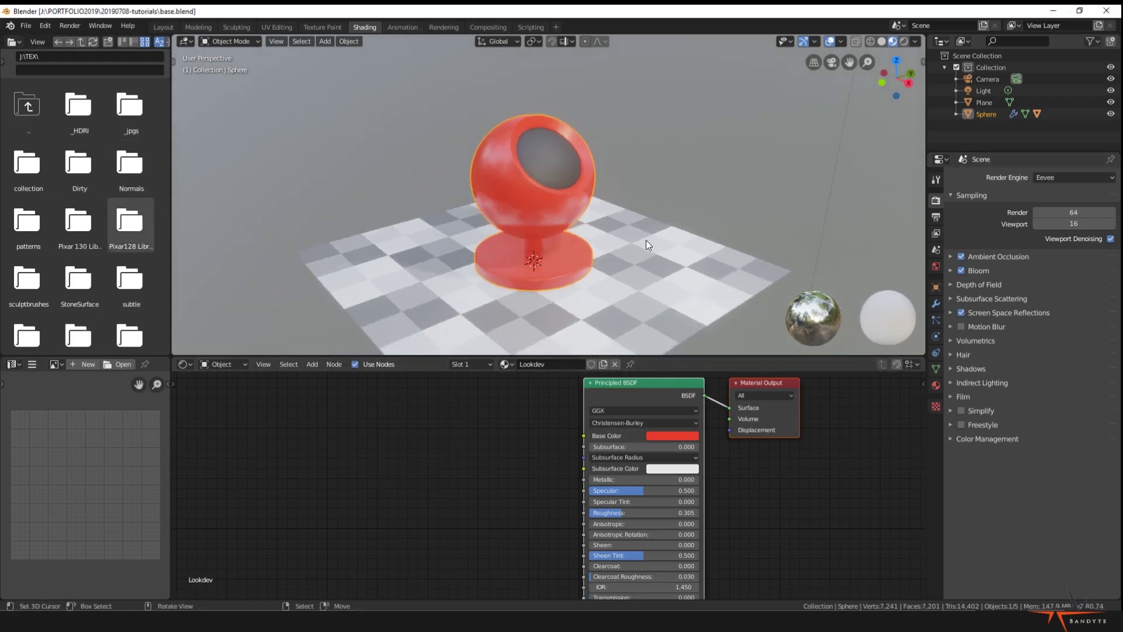
{"action": "middle_click_drag", "start_coordinate": [646, 242], "coordinate": [608, 260], "text": "shift"}
{"action": "scroll", "coordinate": [496, 491], "scroll_direction": "down", "scroll_amount": 1}
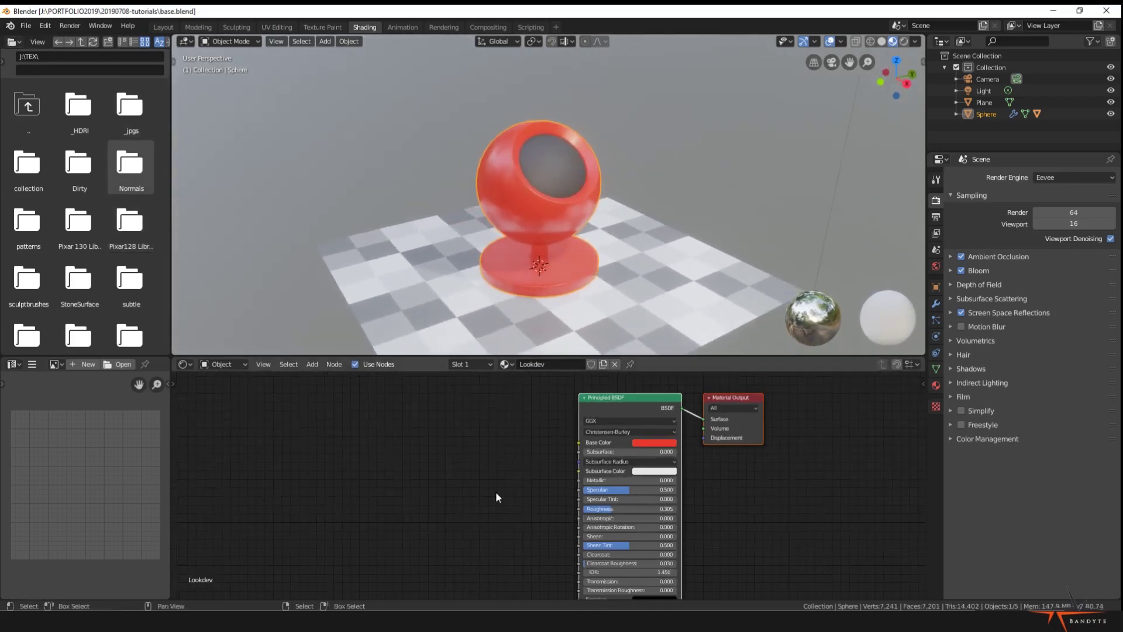
{"action": "mouse_move", "coordinate": [496, 491]}
{"action": "middle_mouse_down"}
{"action": "mouse_move", "coordinate": [554, 472]}
{"action": "mouse_move", "coordinate": [549, 486]}
{"action": "middle_mouse_up"}
{"action": "scroll", "coordinate": [524, 471], "scroll_direction": "down", "scroll_amount": 2}
{"action": "scroll", "coordinate": [533, 487], "scroll_direction": "down", "scroll_amount": 1}
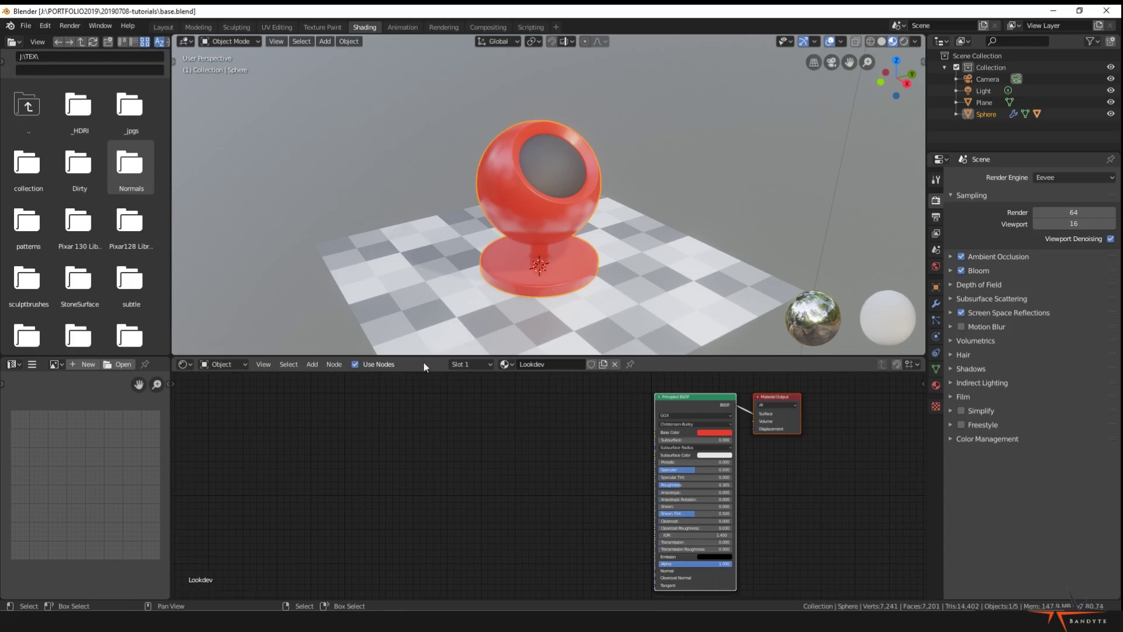
{"action": "left_click_drag", "start_coordinate": [608, 356], "coordinate": [613, 234]}
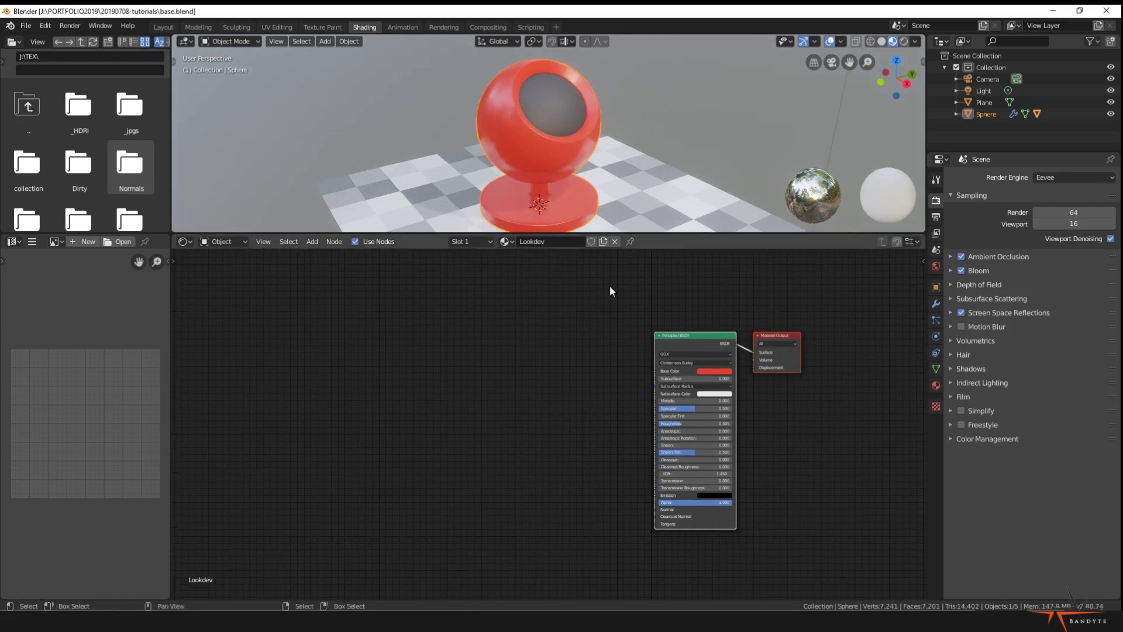
{"action": "middle_click_drag", "start_coordinate": [654, 167], "coordinate": [654, 156], "text": "shift"}
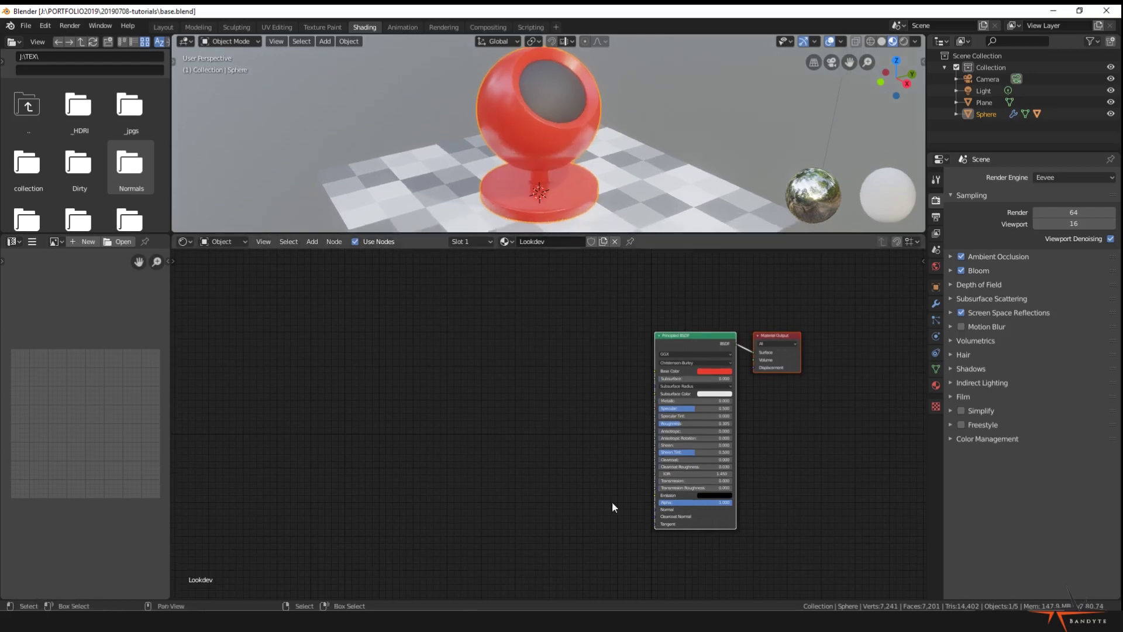
- Examine the Principled BSDF node's inputs and its connection to the Material Output node
{"action": "scroll", "coordinate": [608, 480], "scroll_direction": "up", "scroll_amount": 2}
{"action": "middle_click_drag", "start_coordinate": [607, 465], "coordinate": [569, 493]}
{"action": "scroll", "coordinate": [647, 460], "scroll_direction": "down", "scroll_amount": 1}
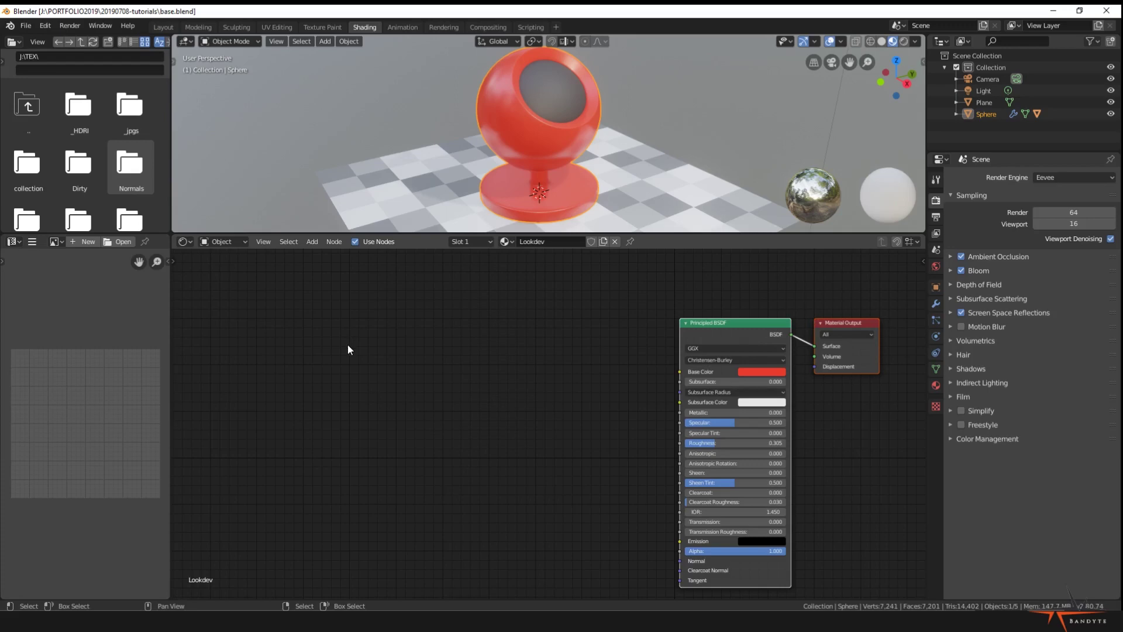
{"action": "scroll", "coordinate": [347, 349], "scroll_direction": "down", "scroll_amount": 1}
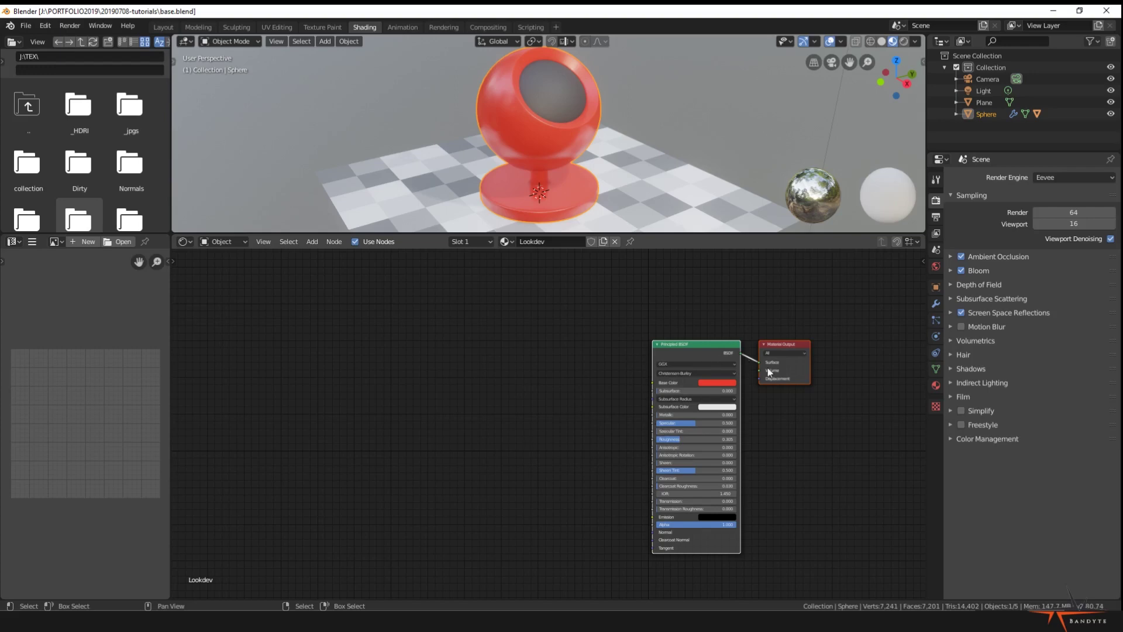
{"action": "scroll", "coordinate": [724, 428], "scroll_direction": "up", "scroll_amount": 6}
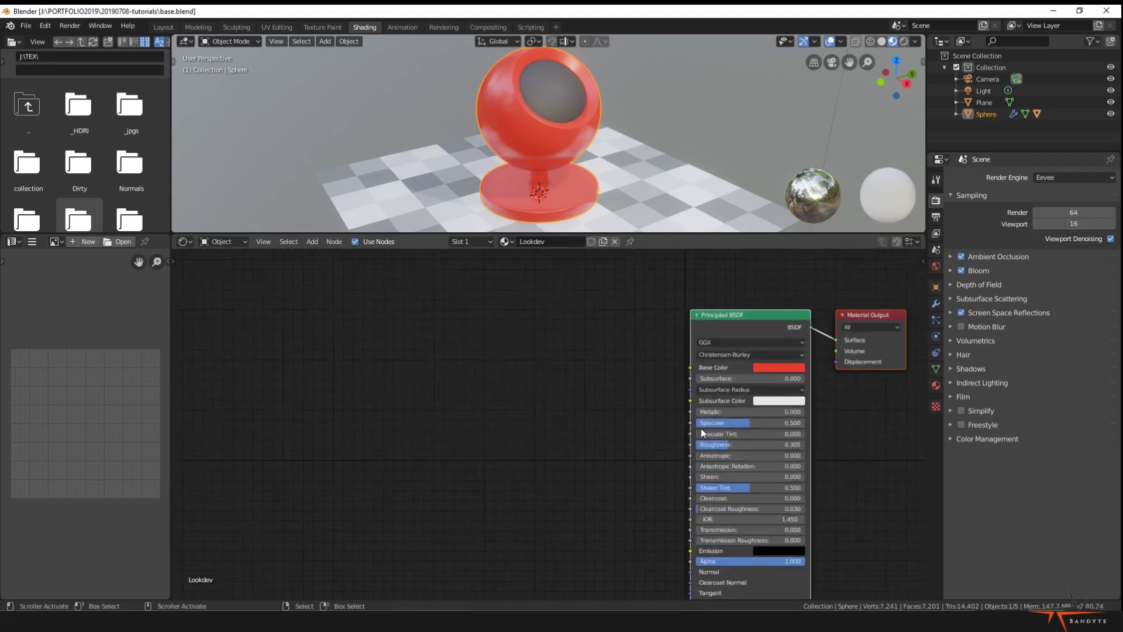
{"action": "middle_click_drag", "start_coordinate": [631, 453], "coordinate": [565, 430]}
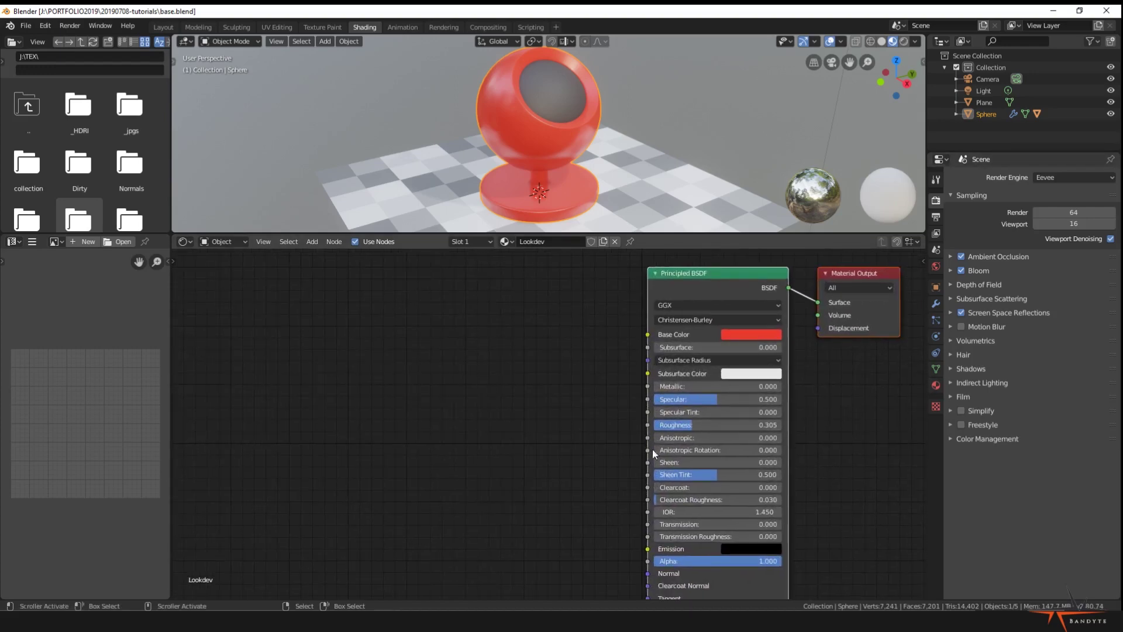
{"action": "middle_click_drag", "start_coordinate": [600, 372], "coordinate": [558, 405]}
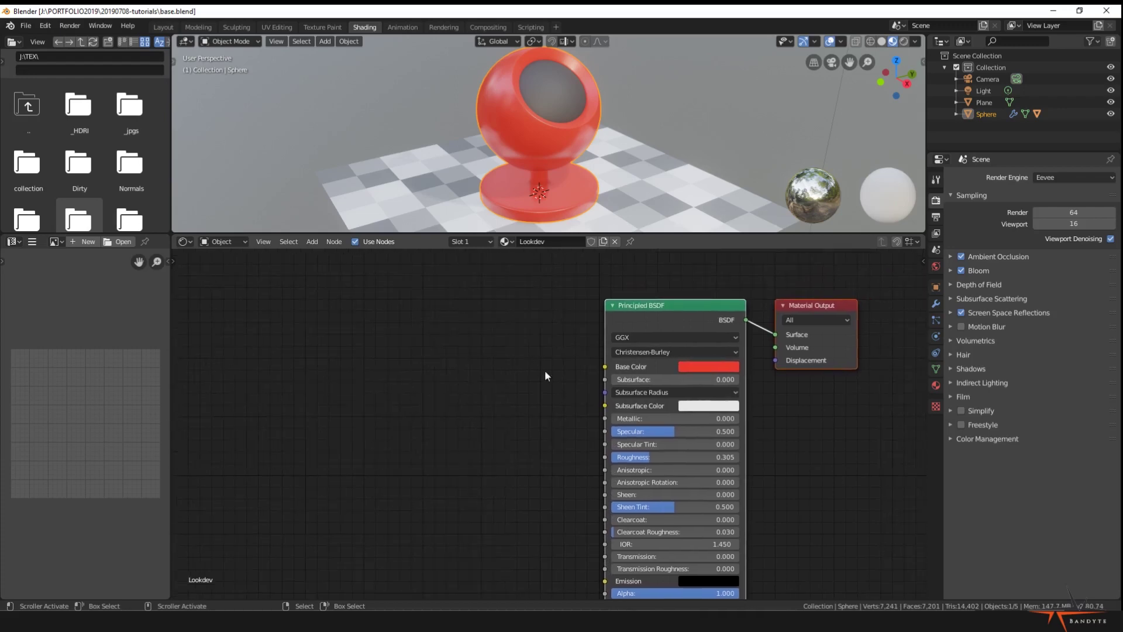
{"action": "middle_click_drag", "start_coordinate": [567, 348], "coordinate": [492, 353]}
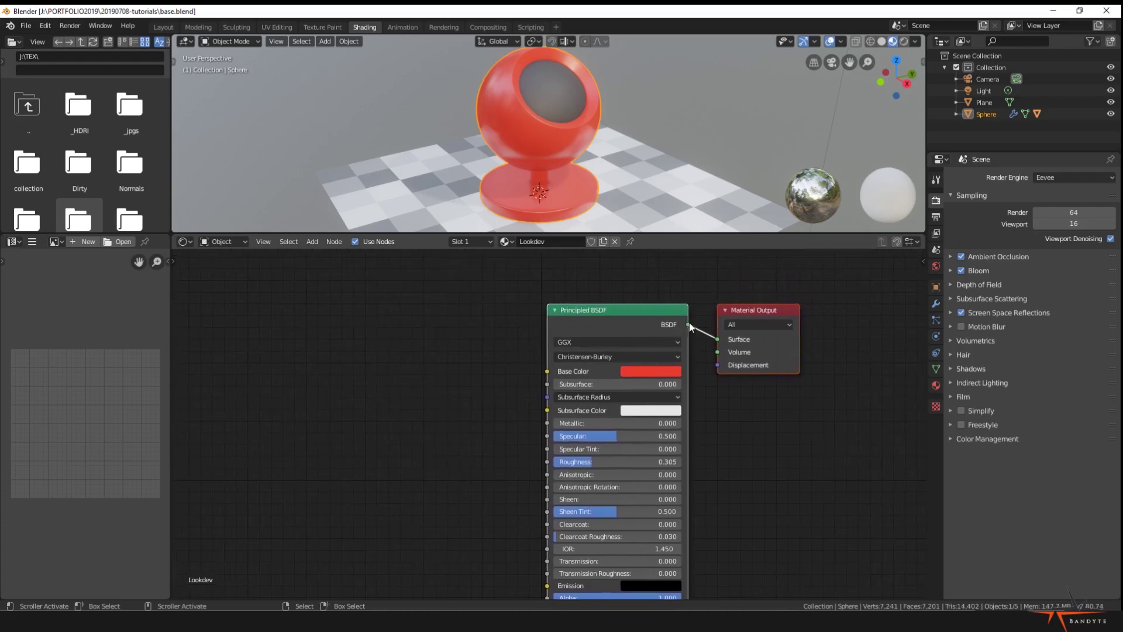
{"action": "scroll", "coordinate": [711, 342], "scroll_direction": "down", "scroll_amount": 3}
{"action": "middle_click_drag", "start_coordinate": [451, 406], "coordinate": [548, 405]}
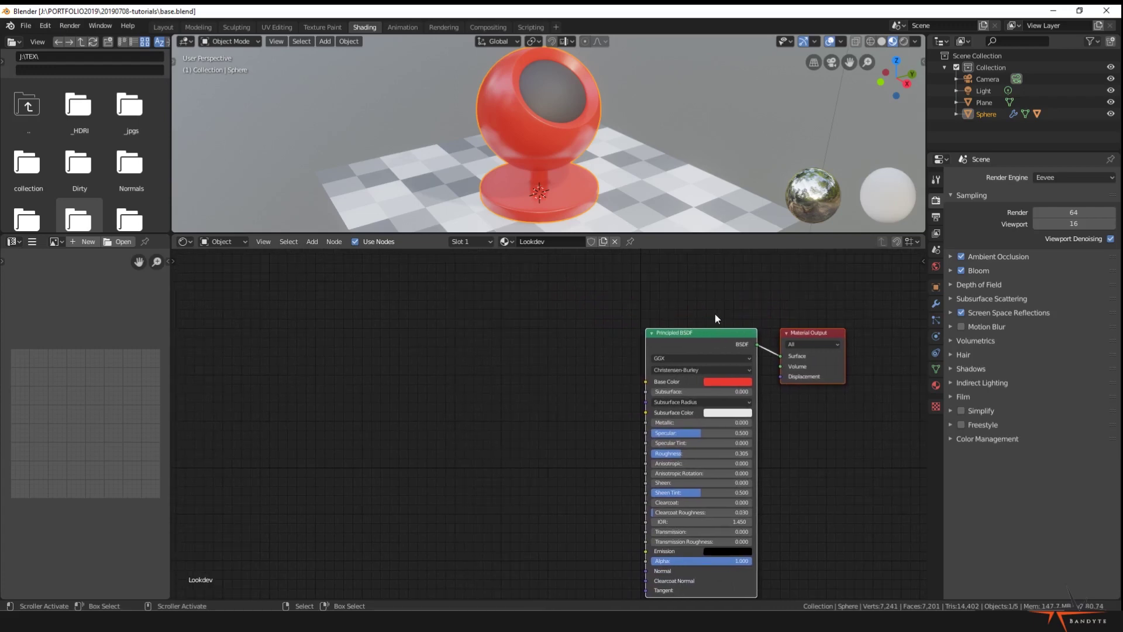
- Add a Value input node in the empty space to the left of the Principled BSDF node
{"action": "key", "text": "shift+a"}
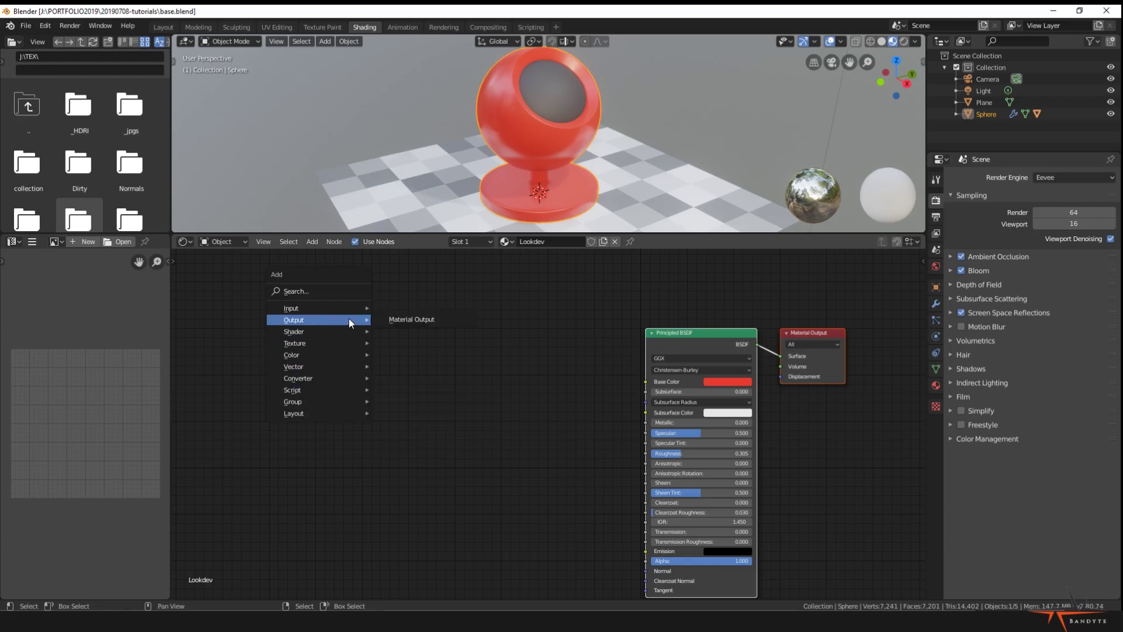
{"action": "mouse_move", "coordinate": [345, 334]}
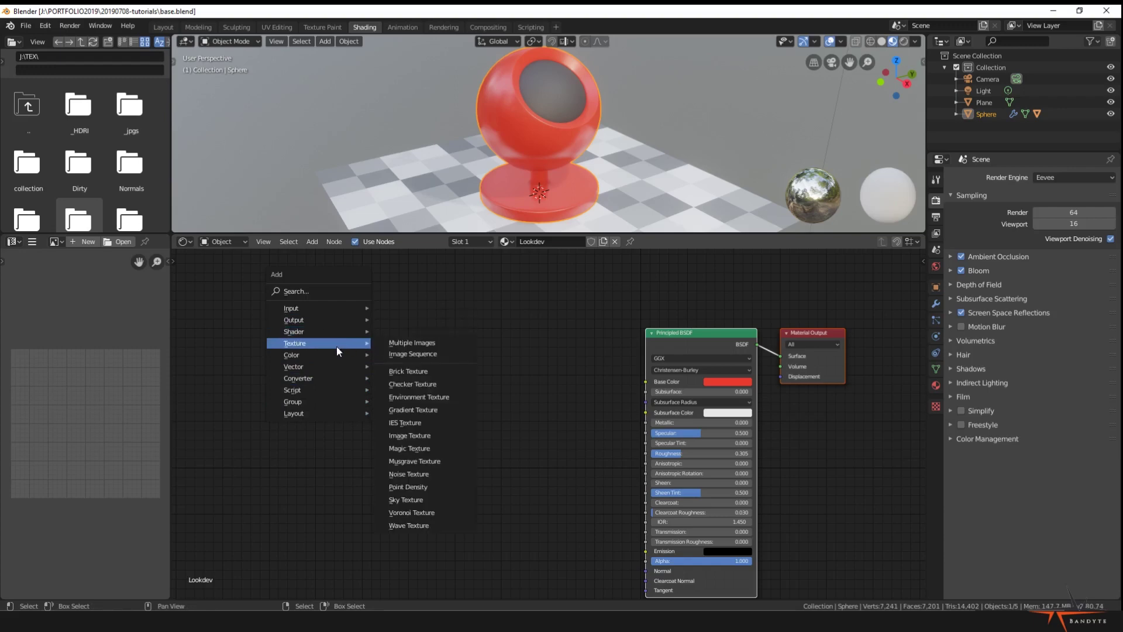
{"action": "mouse_move", "coordinate": [331, 366]}
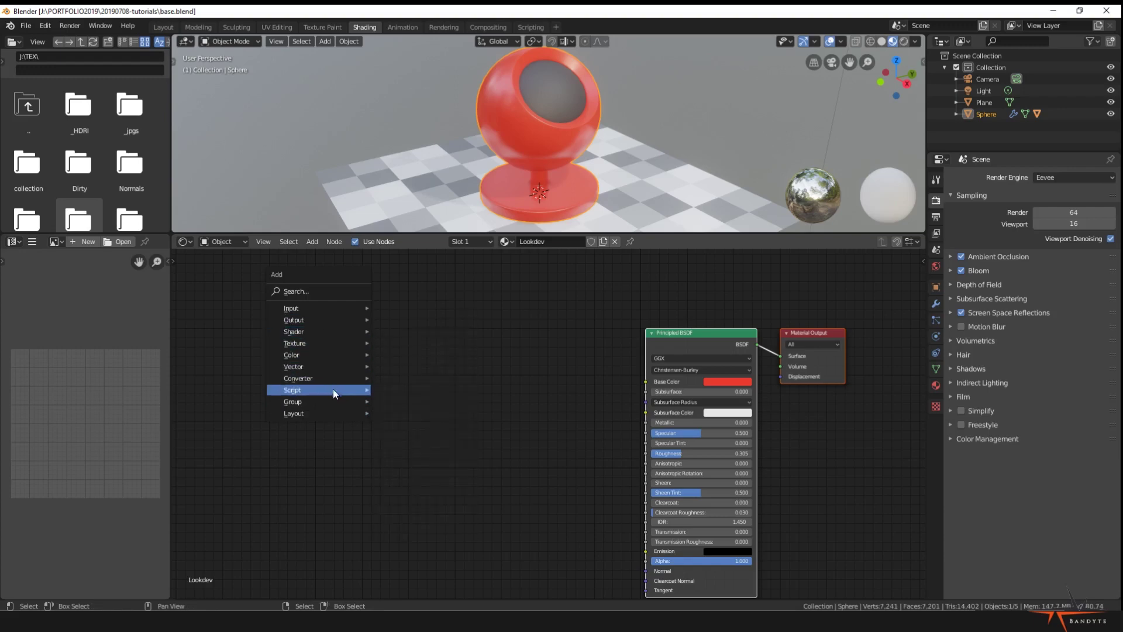
{"action": "mouse_move", "coordinate": [332, 400]}
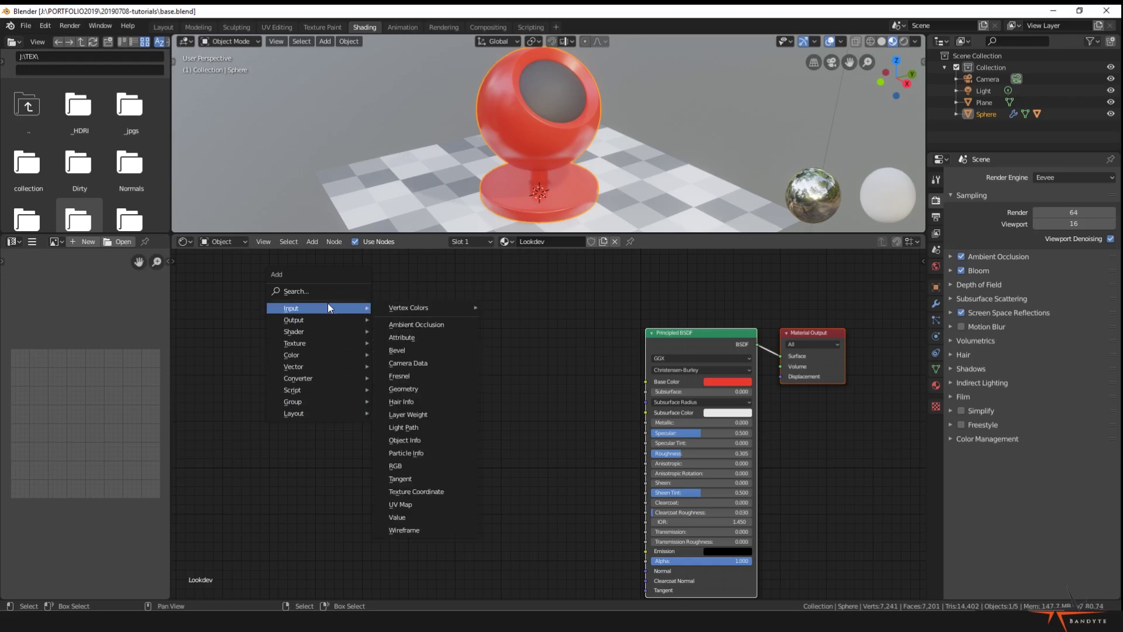
{"action": "left_click", "coordinate": [405, 517]}
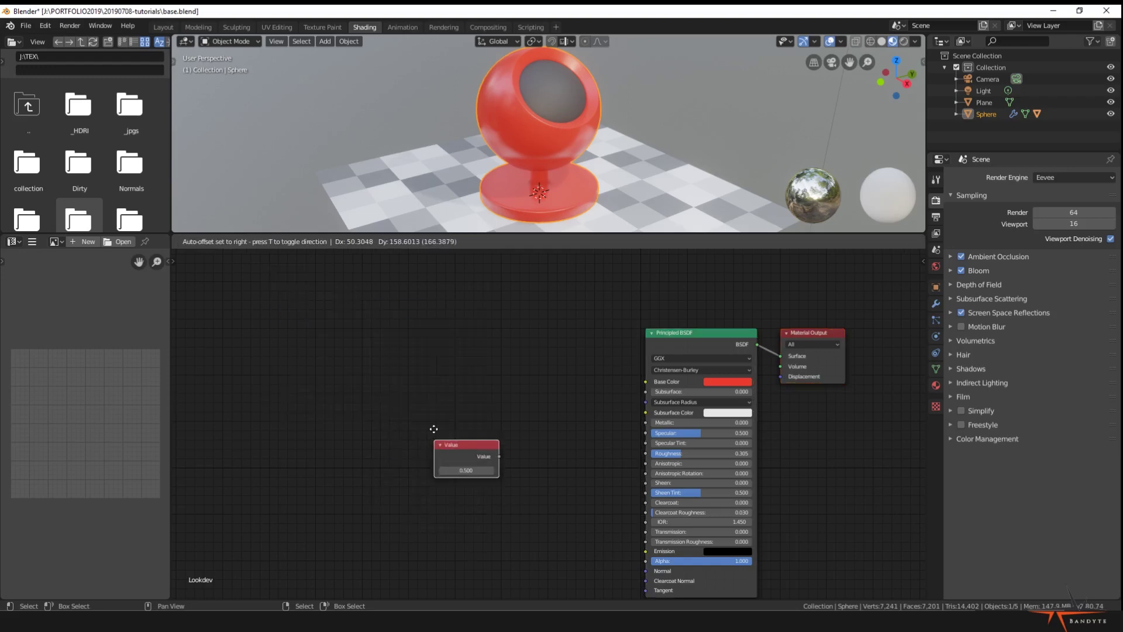
{"action": "left_click", "coordinate": [403, 343]}
{"action": "scroll", "coordinate": [432, 345], "scroll_direction": "up", "scroll_amount": 2}
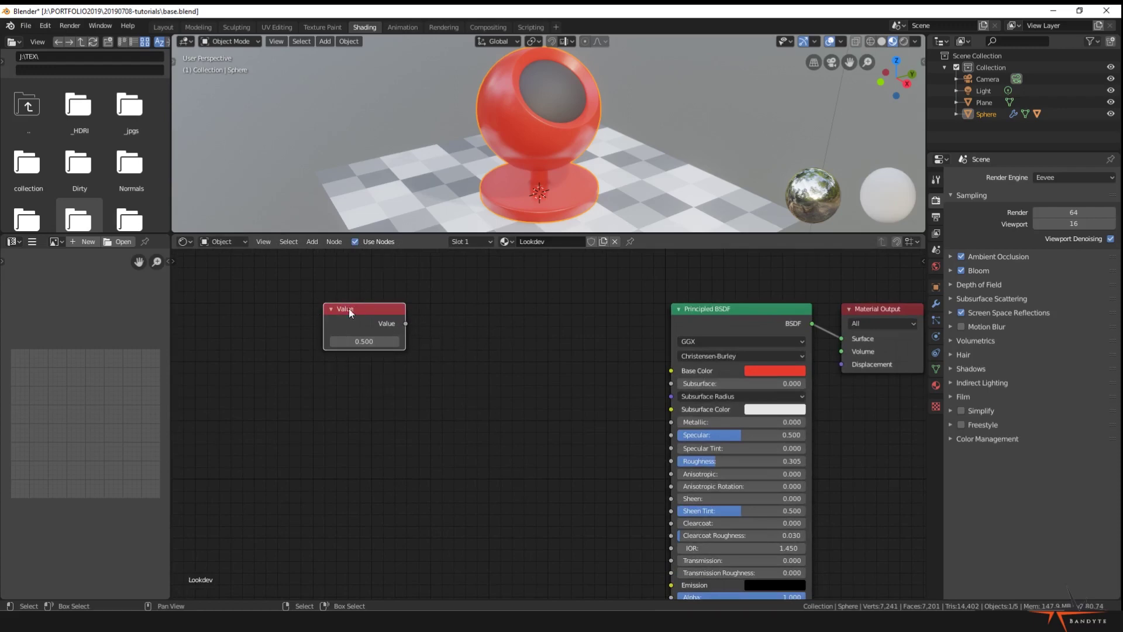
- Try the values -500 and 42 in the Value node
{"action": "left_click", "coordinate": [355, 342]}
{"action": "type", "text": "-500.0"}
{"action": "key", "text": "Return"}
{"action": "left_click", "coordinate": [357, 344]}
{"action": "type", "text": "42"}
{"action": "key", "text": "Return"}
- Connect the Value node's output to the Roughness input of the Principled BSDF and move the Value node closer to it
{"action": "middle_click_drag", "start_coordinate": [524, 490], "coordinate": [465, 497]}
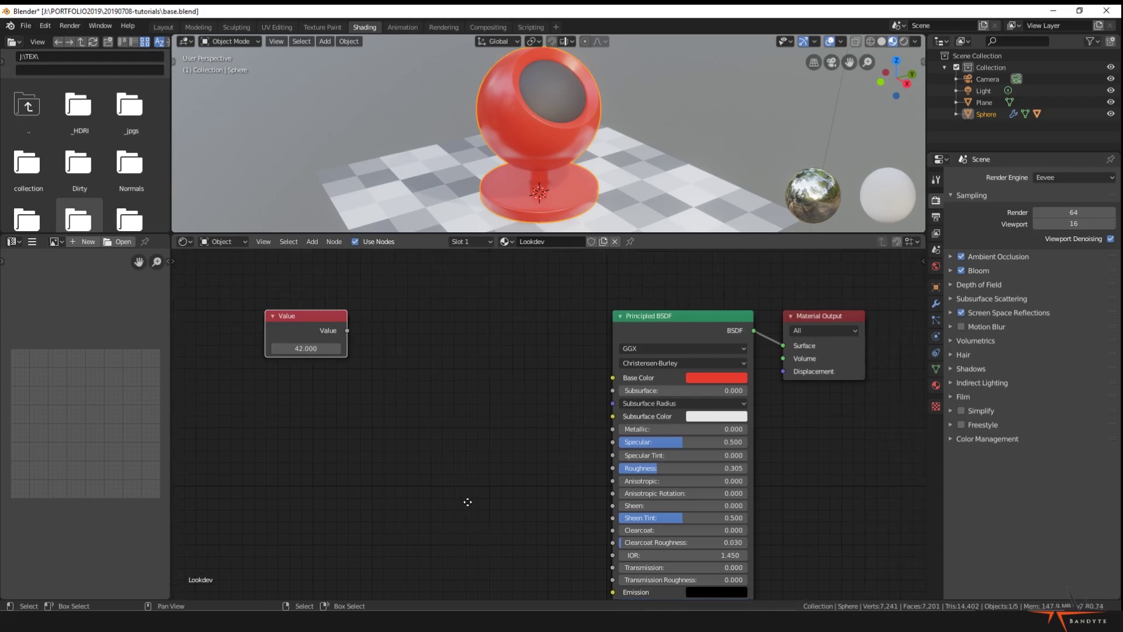
{"action": "middle_click_drag", "start_coordinate": [427, 463], "coordinate": [411, 440]}
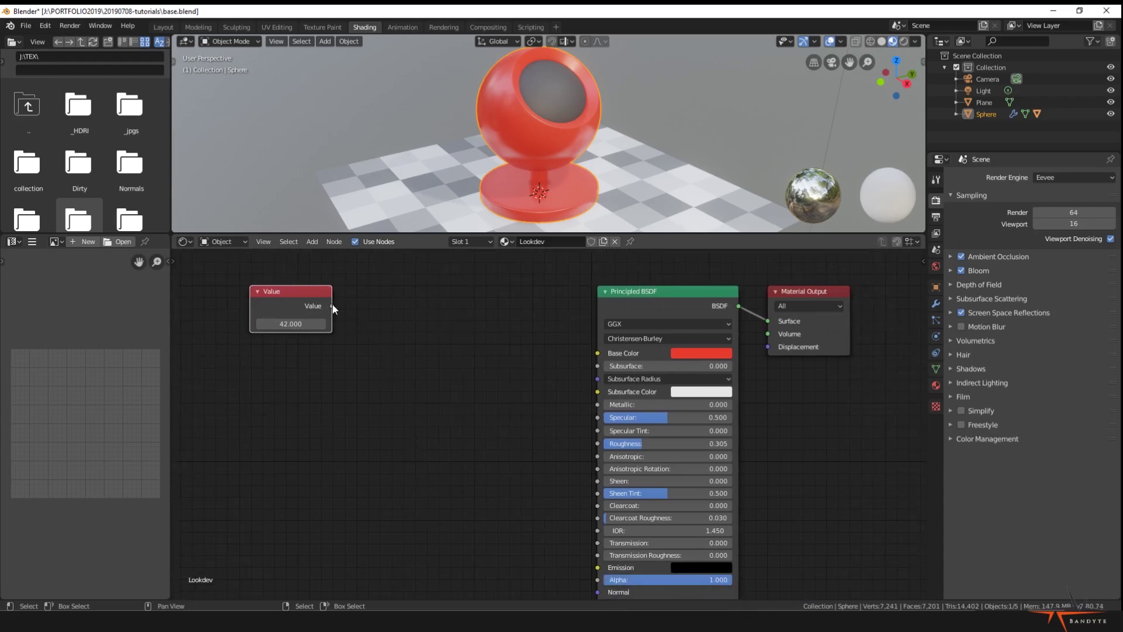
{"action": "left_click_drag", "start_coordinate": [332, 305], "coordinate": [598, 444]}
{"action": "middle_click_drag", "start_coordinate": [422, 352], "coordinate": [462, 373]}
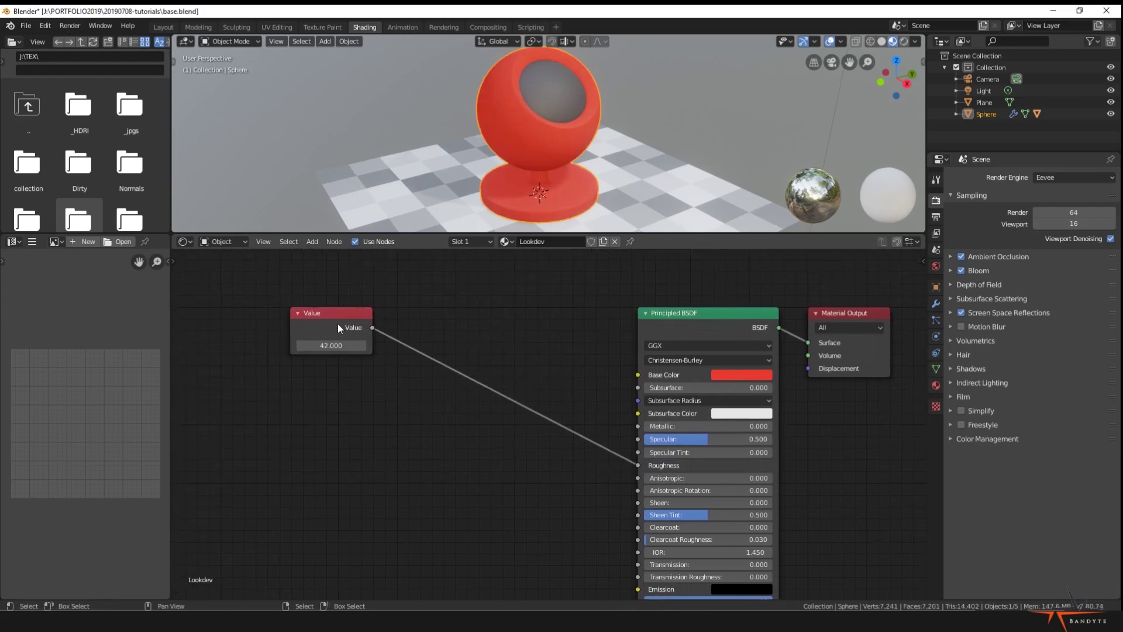
{"action": "left_click_drag", "start_coordinate": [338, 327], "coordinate": [416, 382]}
- Set the Value node to 0.1, adjust it to 0.28, and move the node farther from the Principled BSDF
{"action": "double_click", "coordinate": [407, 399]}
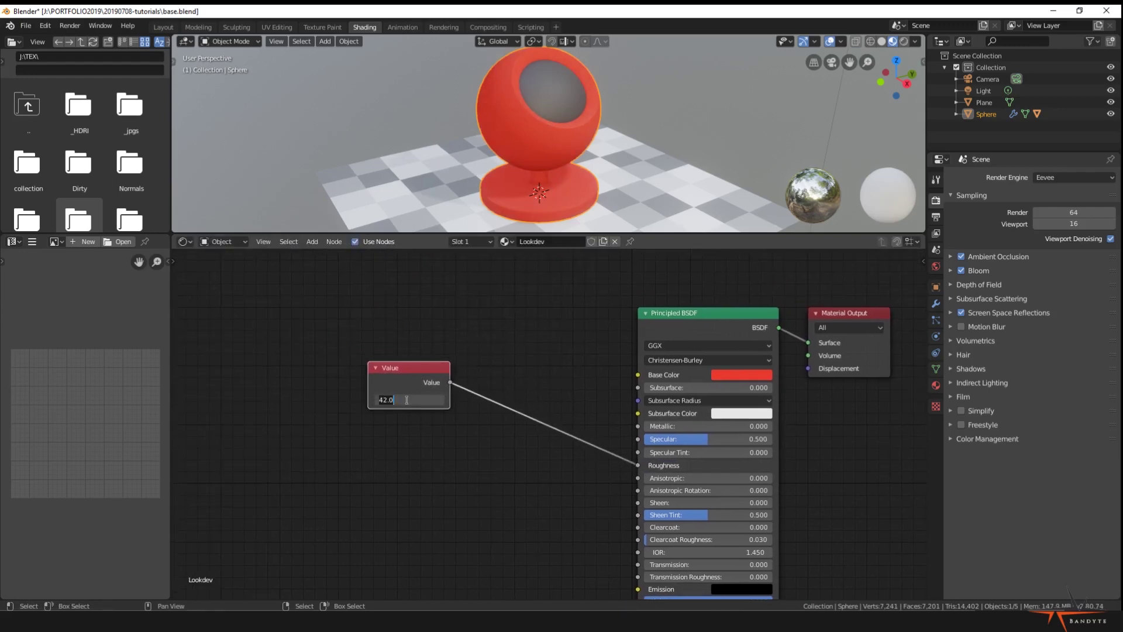
{"action": "key", "text": "BackSpace"}
{"action": "key", "text": "BackSpace"}
{"action": "key", "text": "BackSpace"}
{"action": "key", "text": "BackSpace"}
{"action": "type", "text": "1"}
{"action": "key", "text": "Return"}
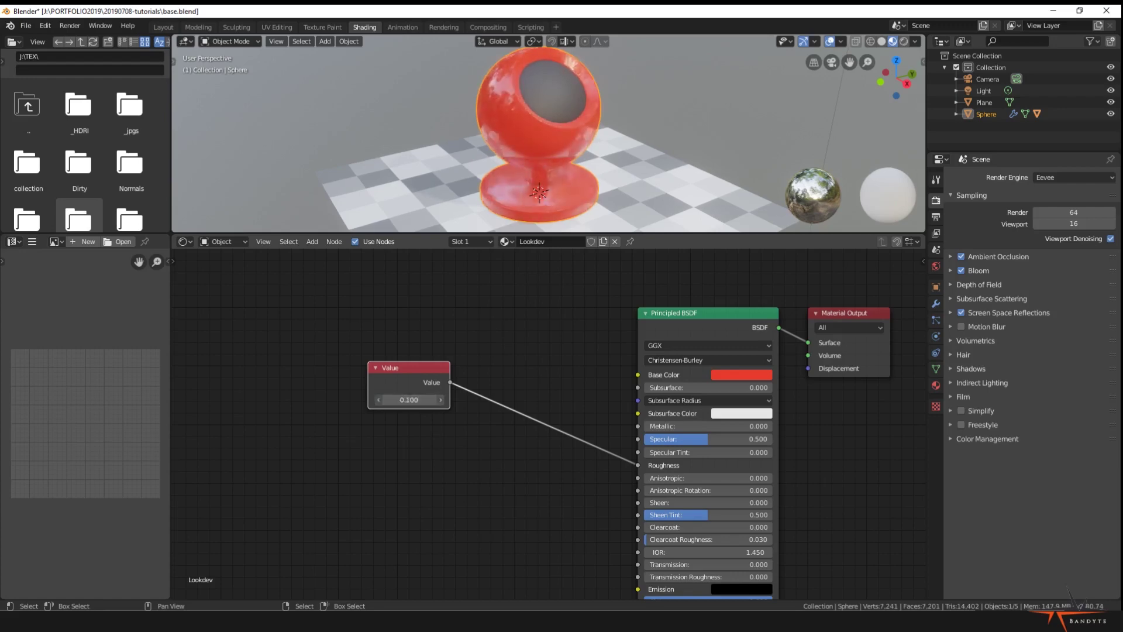
{"action": "left_click_drag", "start_coordinate": [409, 400], "coordinate": [273, 400]}
{"action": "left_click_drag", "start_coordinate": [351, 399], "coordinate": [321, 334]}
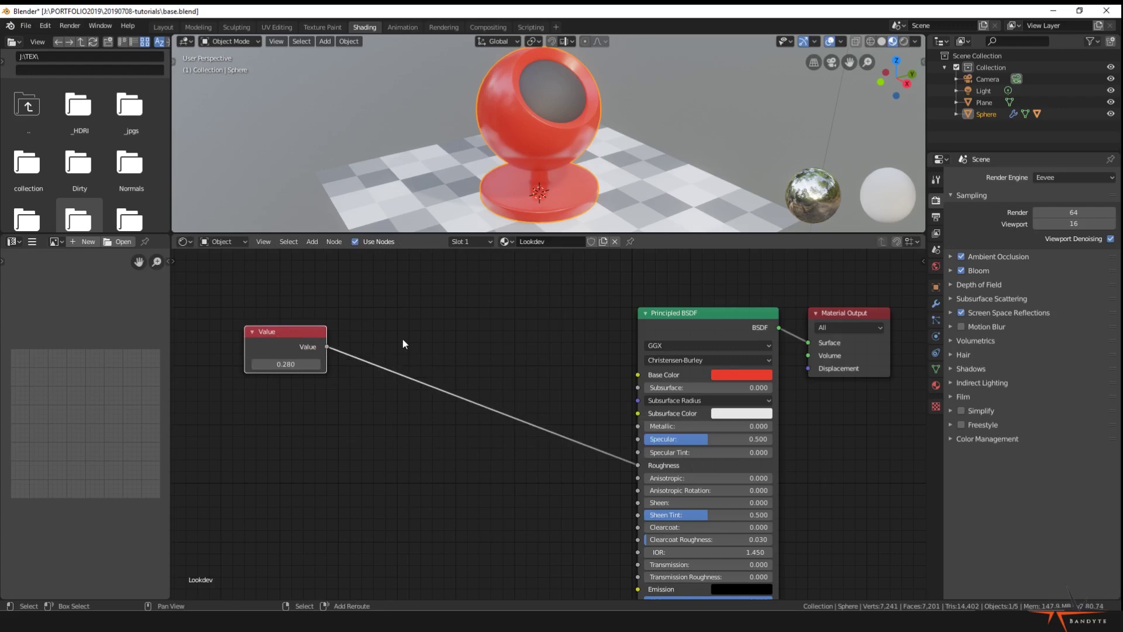
- Add a Math node between the Value node and the Principled BSDF, and connect the Value output to its first input
{"action": "key", "text": "shift+a"}
{"action": "mouse_move", "coordinate": [375, 412]}
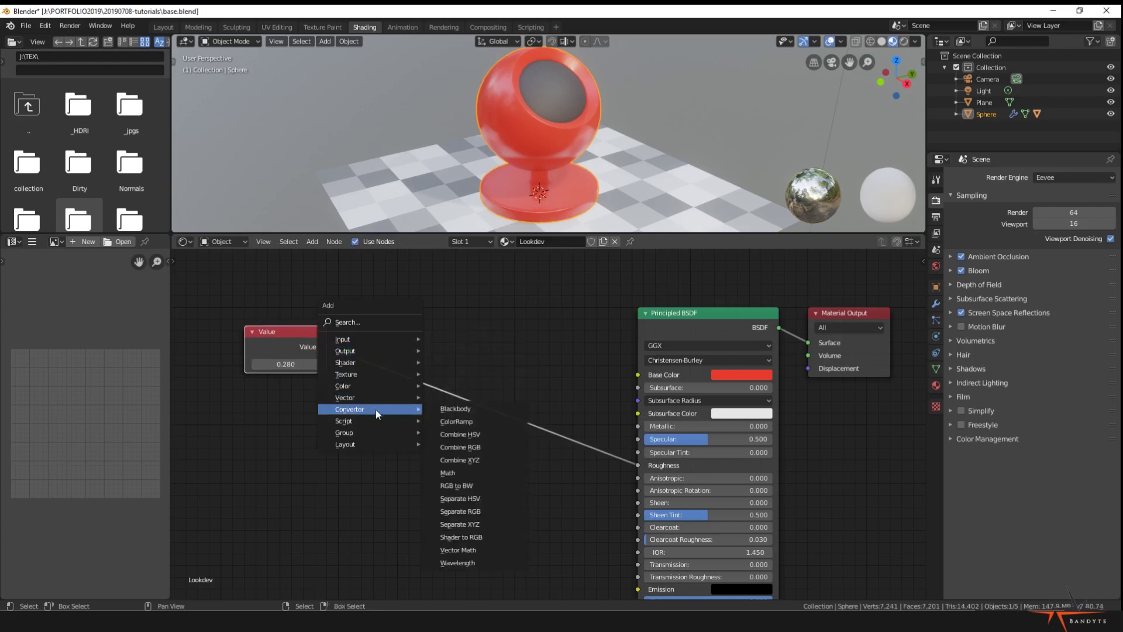
{"action": "left_click", "coordinate": [448, 473]}
{"action": "left_click", "coordinate": [417, 293]}
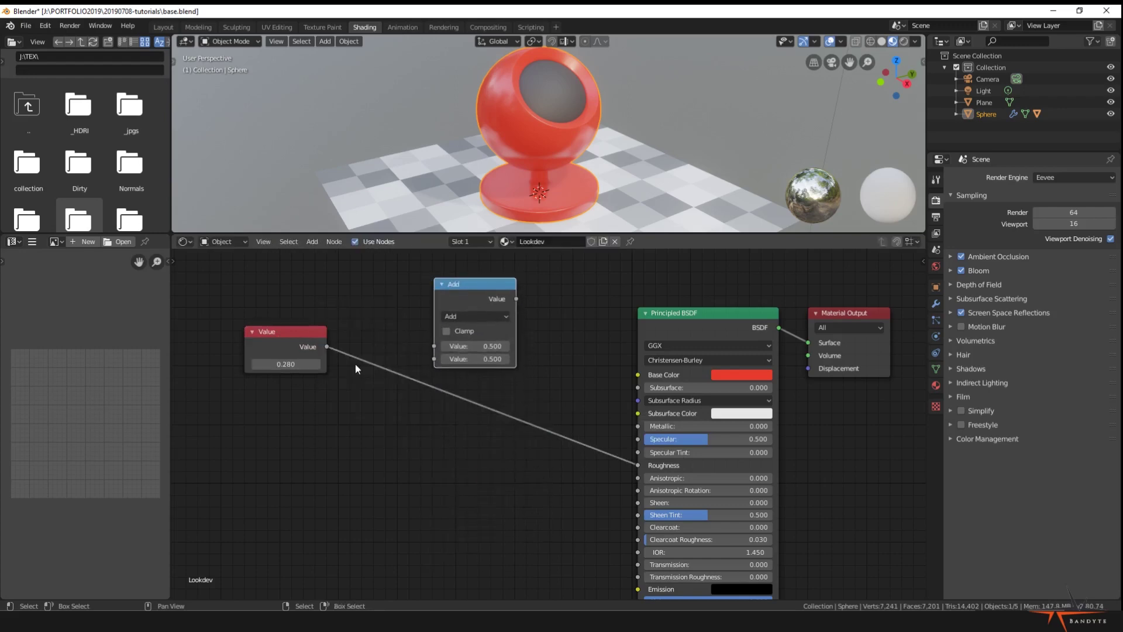
{"action": "left_click_drag", "start_coordinate": [324, 345], "coordinate": [434, 346]}
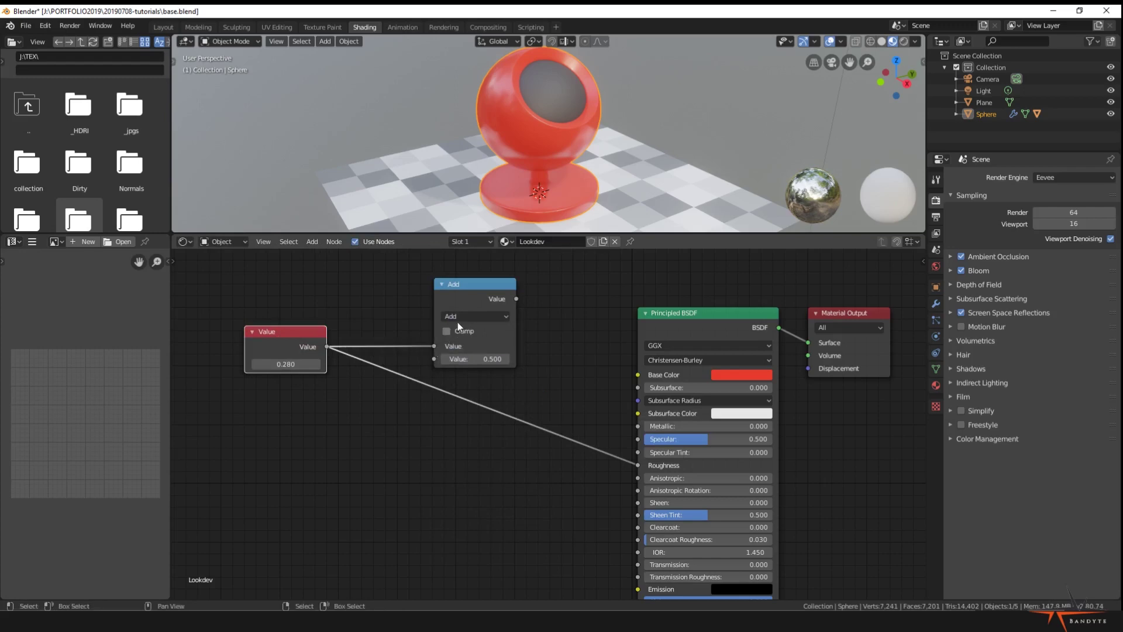
- Make the Math node divide by 2 and connect its output to the Principled BSDF's Roughness
{"action": "left_click", "coordinate": [463, 319]}
{"action": "left_click", "coordinate": [460, 369]}
{"action": "left_click", "coordinate": [462, 358]}
{"action": "type", "text": "2"}
{"action": "key", "text": "Return"}
{"action": "left_click_drag", "start_coordinate": [521, 299], "coordinate": [641, 464]}
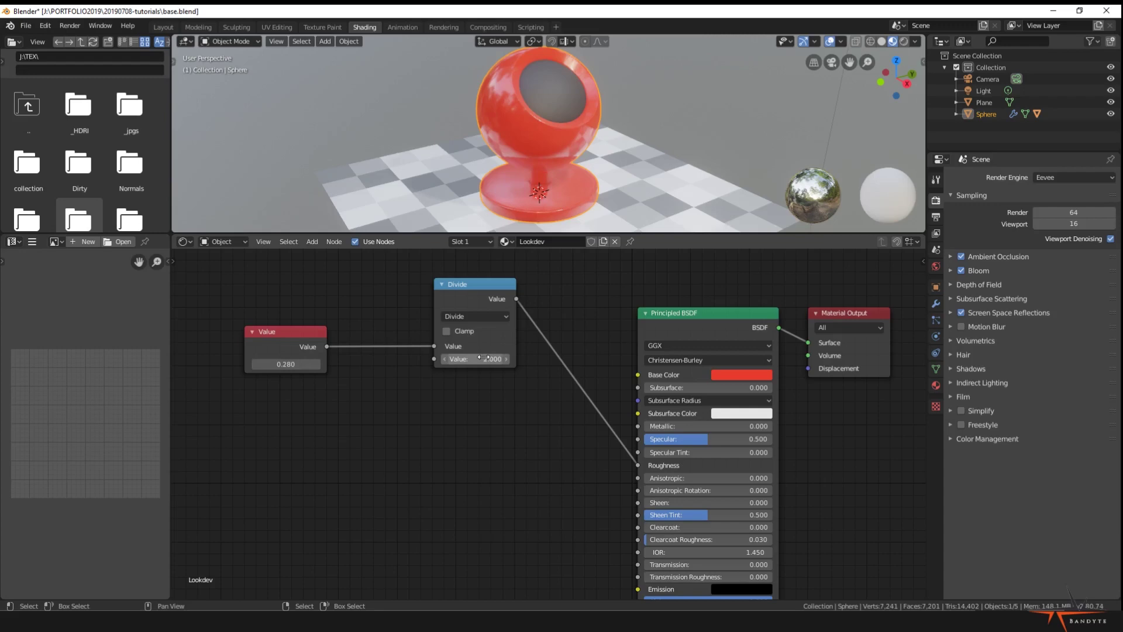
- Set the Value node to 2.28 and lower it to 1.28
{"action": "left_click", "coordinate": [286, 364]}
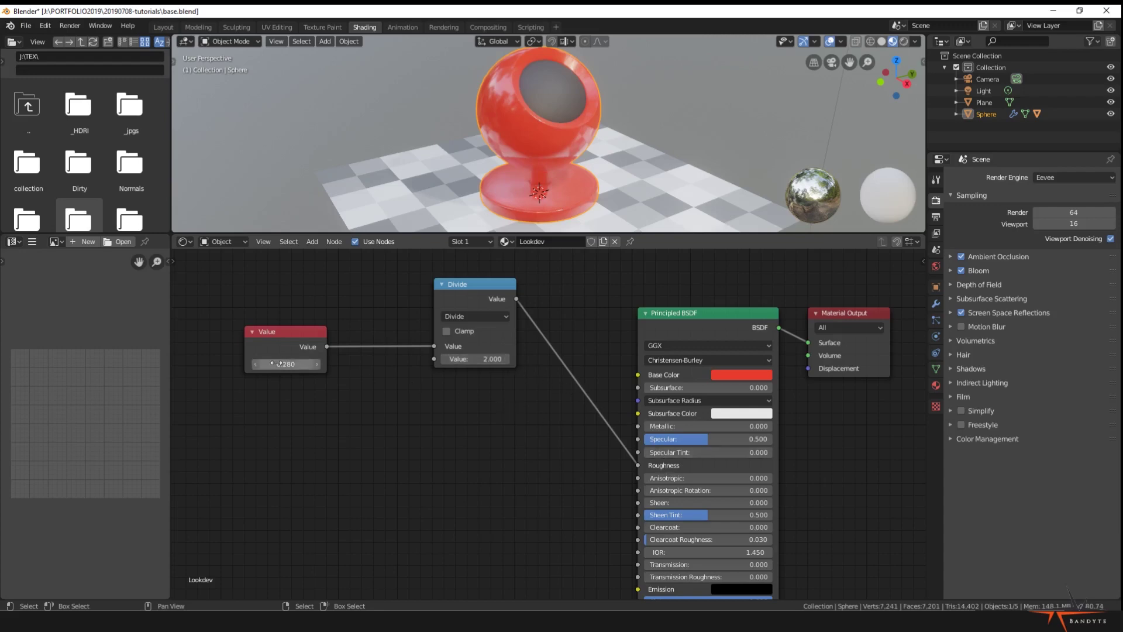
{"action": "type", "text": "2.28"}
{"action": "key", "text": "Return"}
{"action": "left_click_drag", "start_coordinate": [304, 365], "coordinate": [266, 365]}
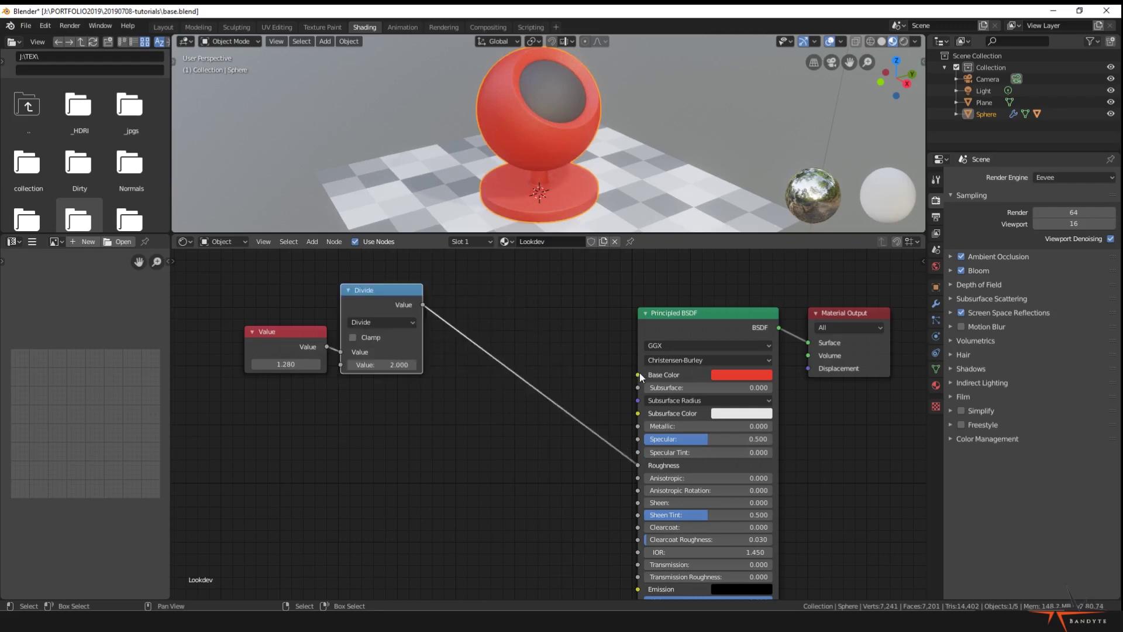
- Add an RGB input node below the Value node and connect its Color output to the Principled BSDF's Base Color
{"action": "key", "text": "shift+a"}
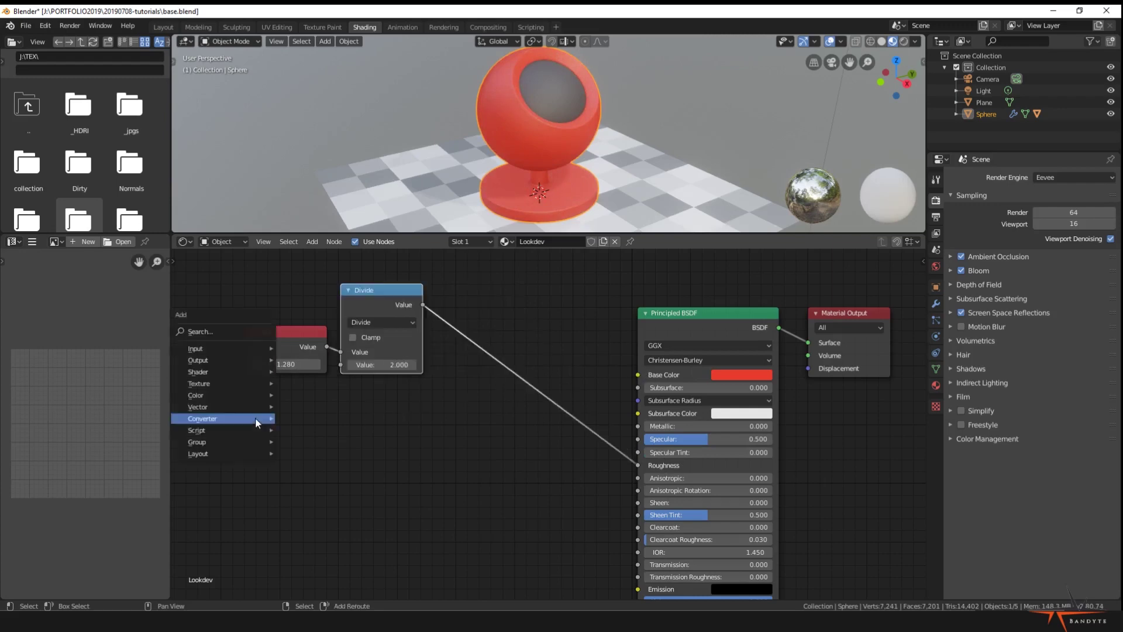
{"action": "mouse_move", "coordinate": [231, 349]}
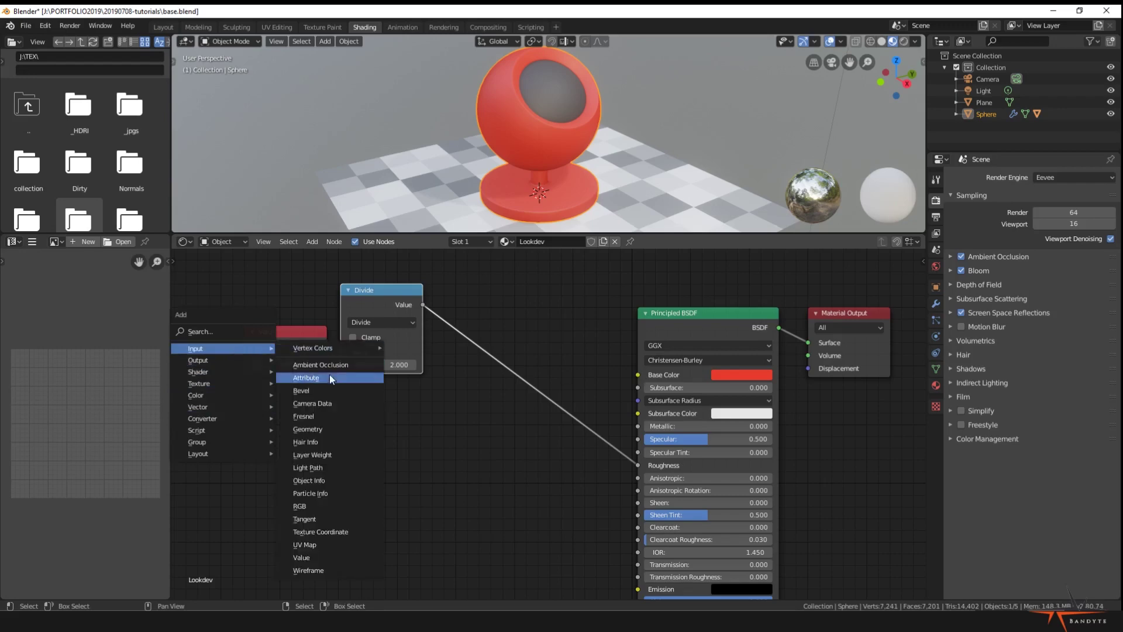
{"action": "left_click", "coordinate": [317, 505]}
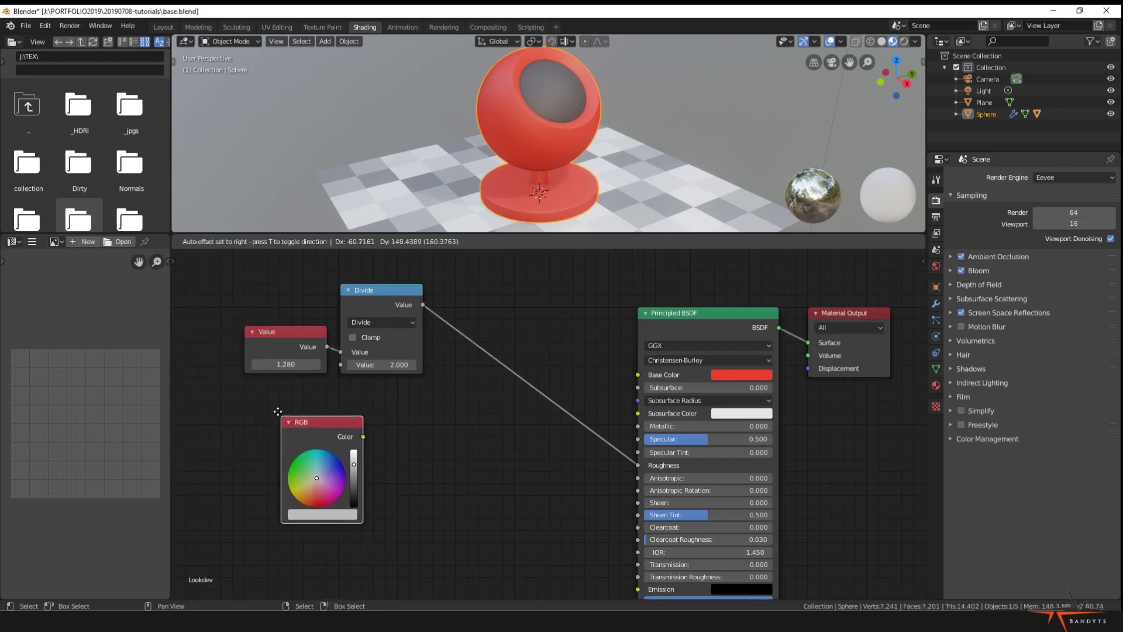
{"action": "left_click", "coordinate": [314, 426]}
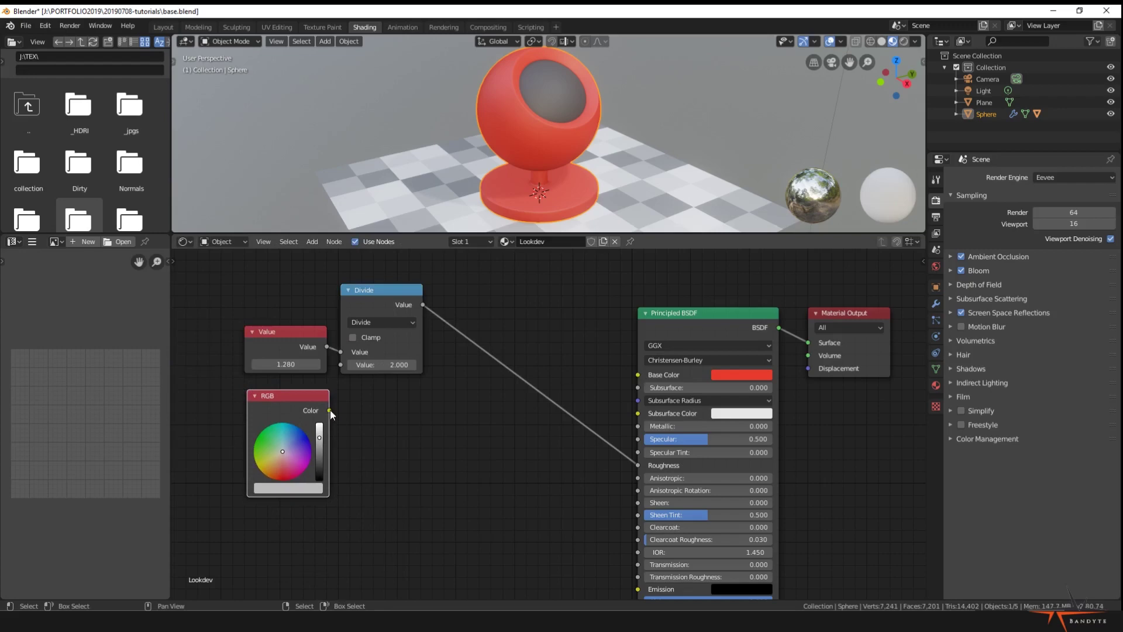
{"action": "left_click_drag", "start_coordinate": [329, 410], "coordinate": [635, 380]}
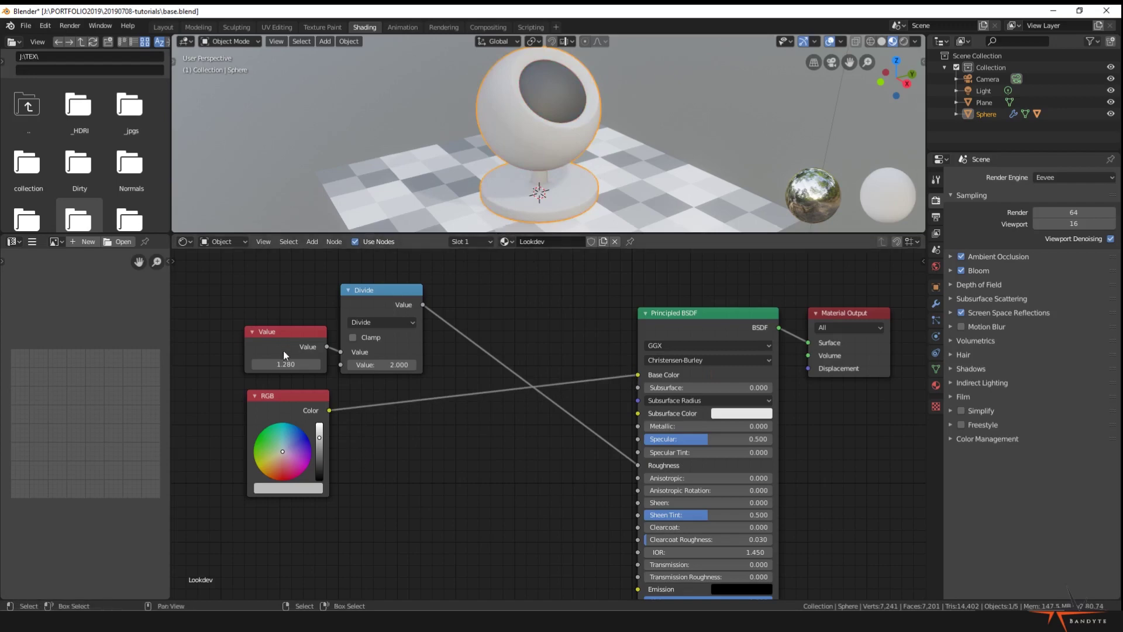
- Pick a blue in the RGB node and insert a Separate RGB converter node on its link to Base Color
{"action": "left_click_drag", "start_coordinate": [283, 443], "coordinate": [296, 436]}
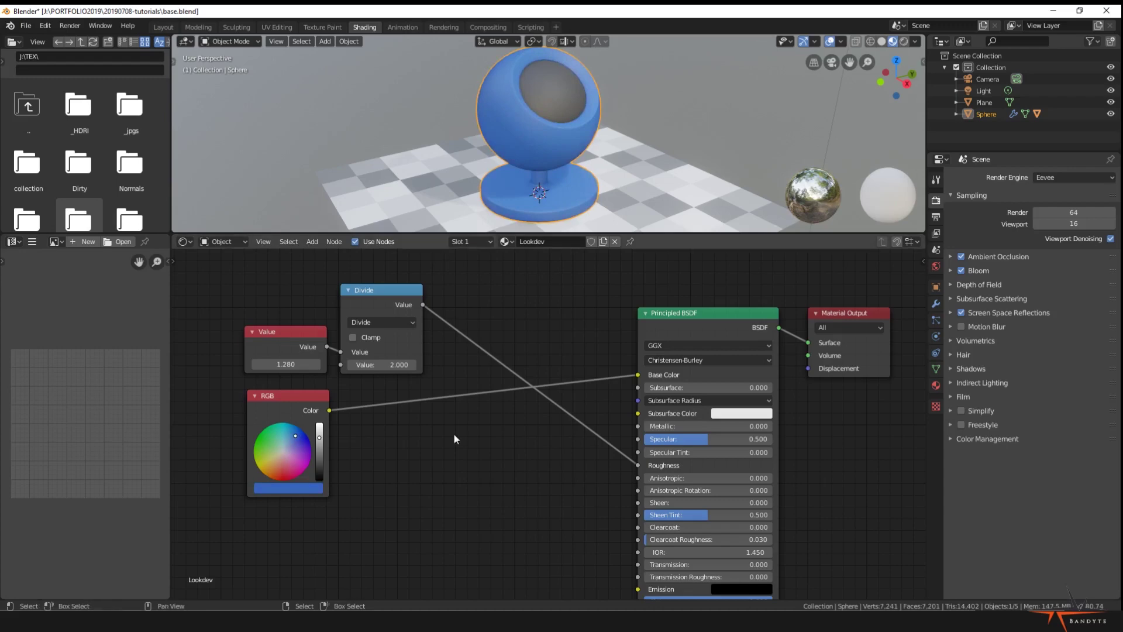
{"action": "key", "text": "shift+a"}
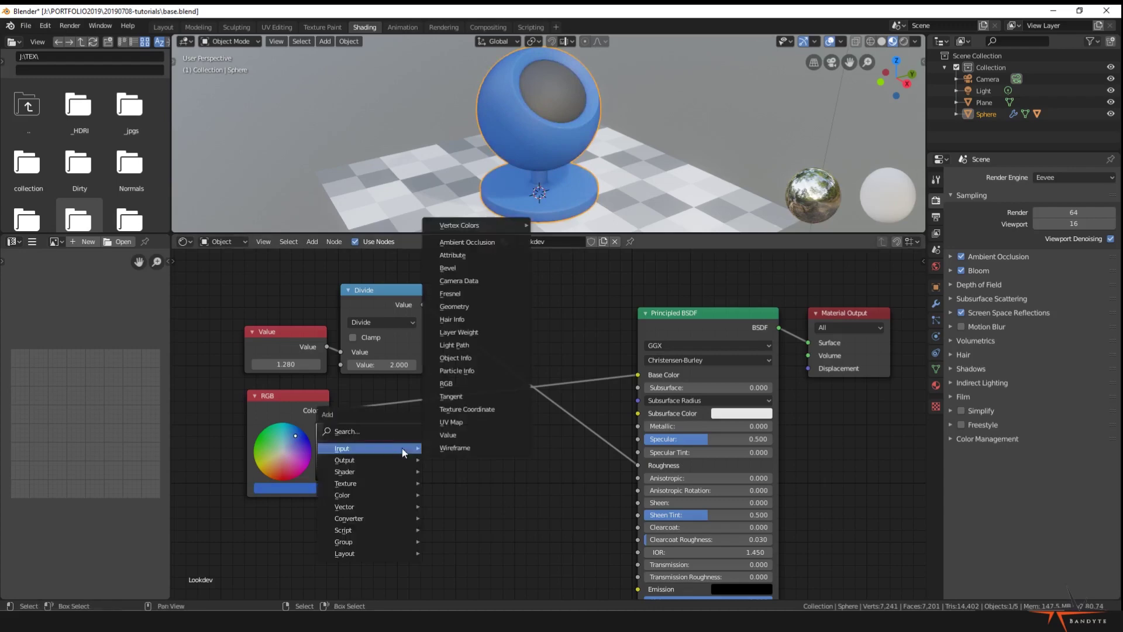
{"action": "mouse_move", "coordinate": [377, 519]}
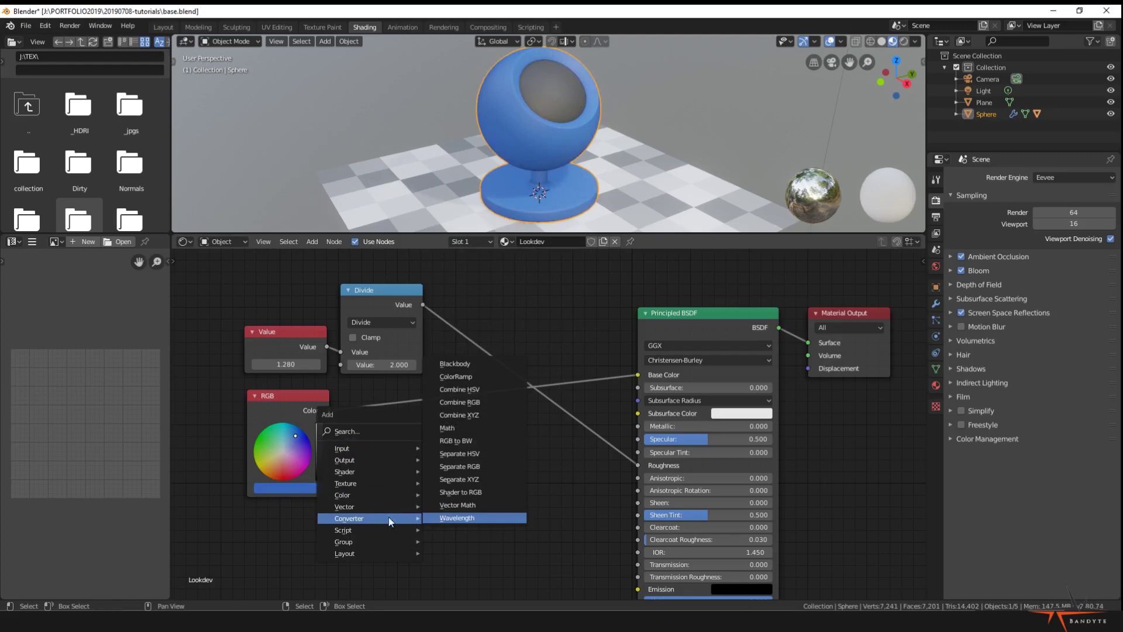
{"action": "left_click", "coordinate": [483, 465]}
{"action": "left_click", "coordinate": [370, 403]}
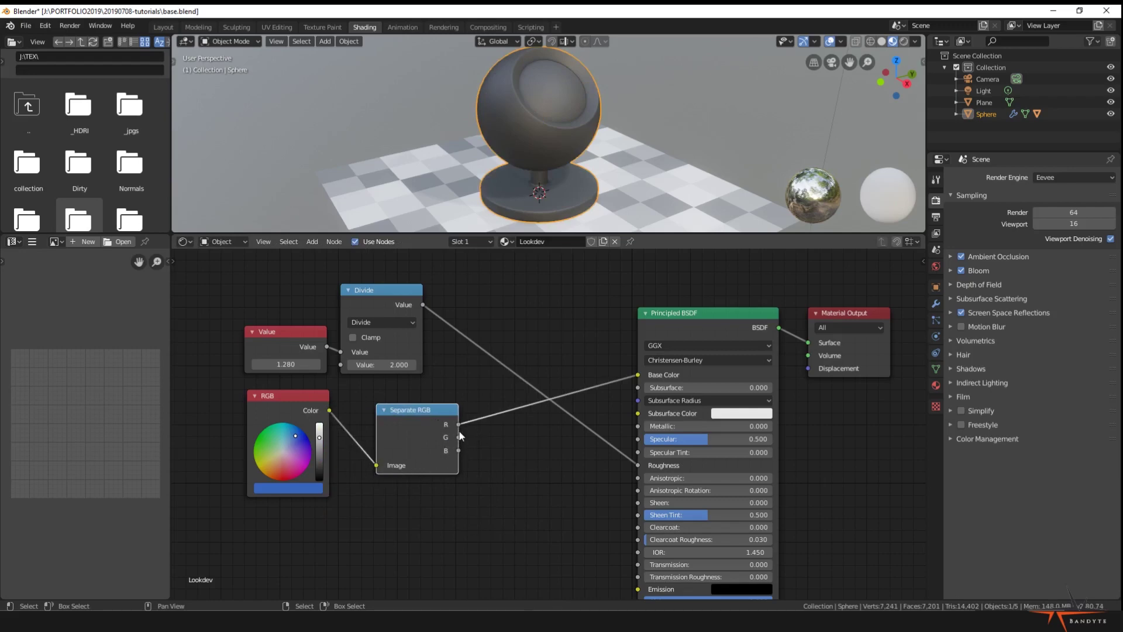
- Preview the Separate RGB node's R, G and B outputs one after another on the sphere
{"action": "left_click_drag", "start_coordinate": [458, 438], "coordinate": [390, 442]}
{"action": "left_click", "coordinate": [429, 432], "text": "ctrl+shift"}
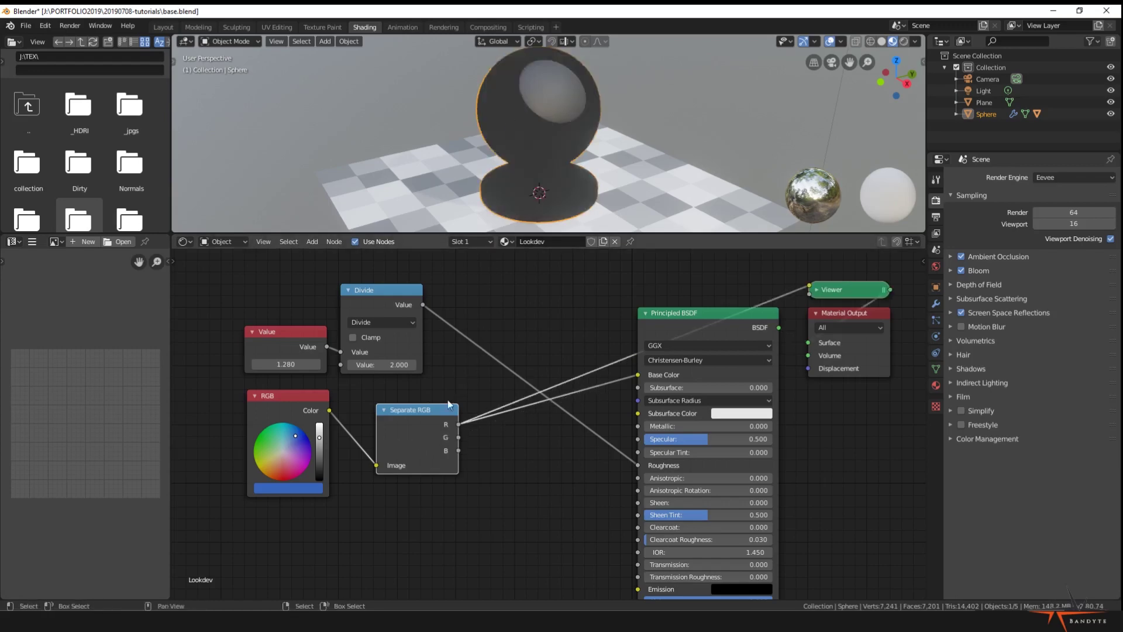
{"action": "left_click", "coordinate": [419, 447], "text": "ctrl+shift"}
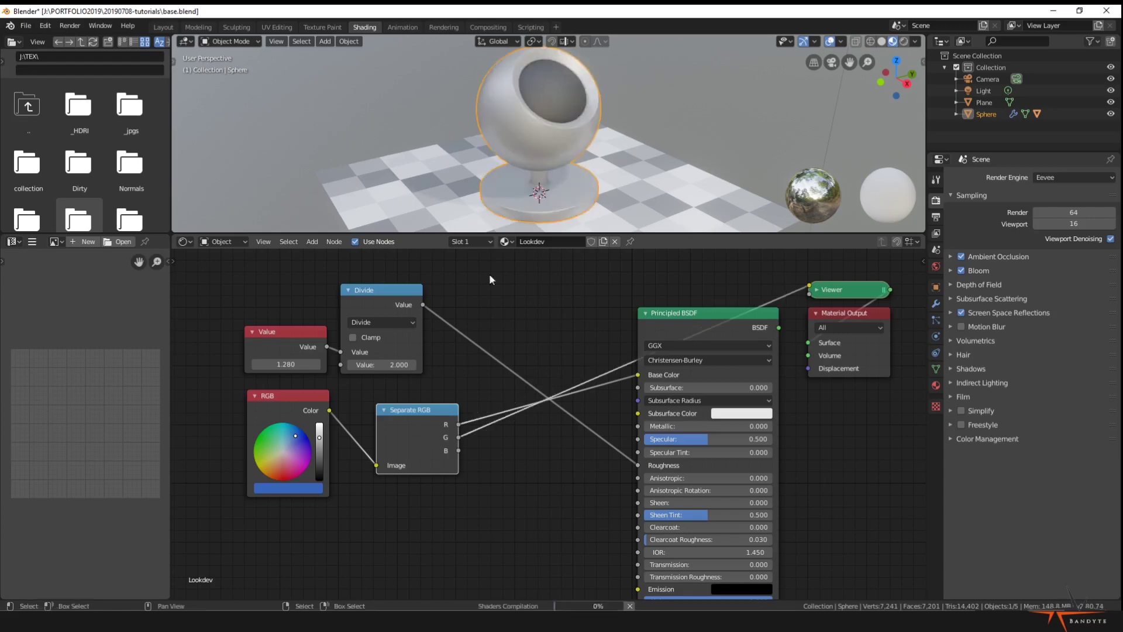
{"action": "left_click", "coordinate": [412, 446], "text": "ctrl+shift"}
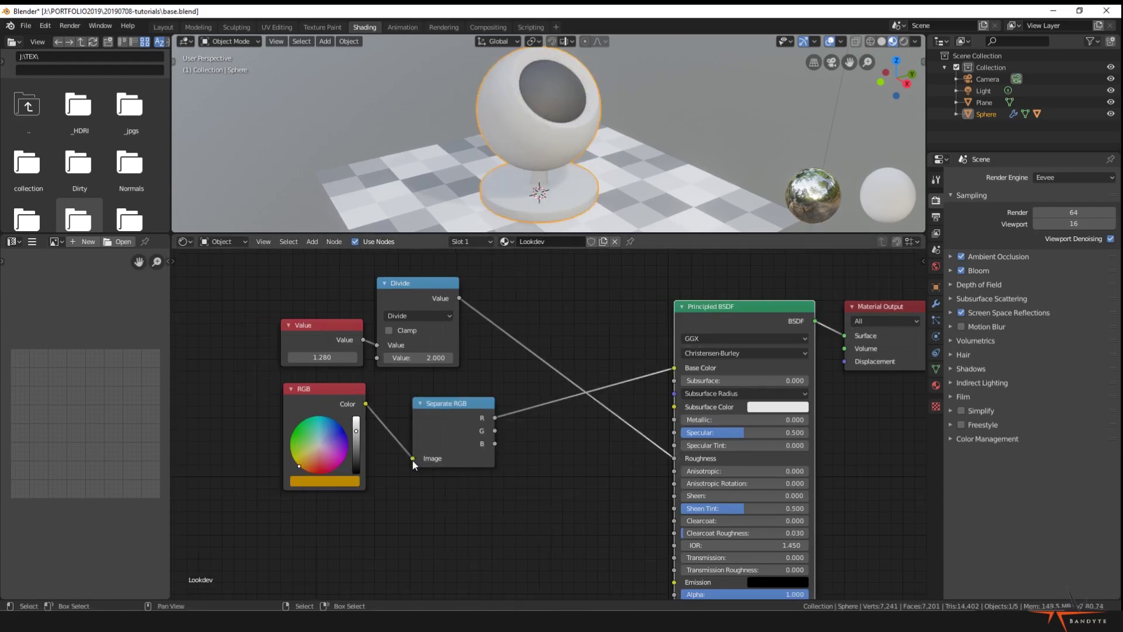
- Reconnect the RGB node, recolored orange, directly to the Principled BSDF's Base Color and delete the Separate RGB node
{"action": "left_click_drag", "start_coordinate": [412, 458], "coordinate": [686, 369]}
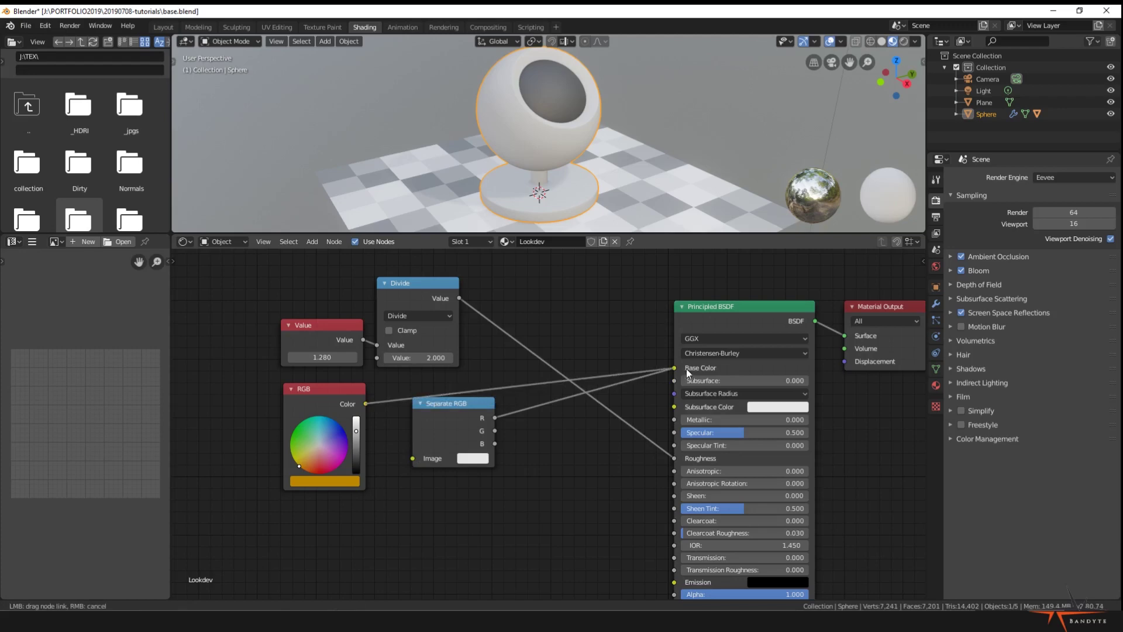
{"action": "left_click", "coordinate": [469, 418]}
{"action": "key", "text": "x"}
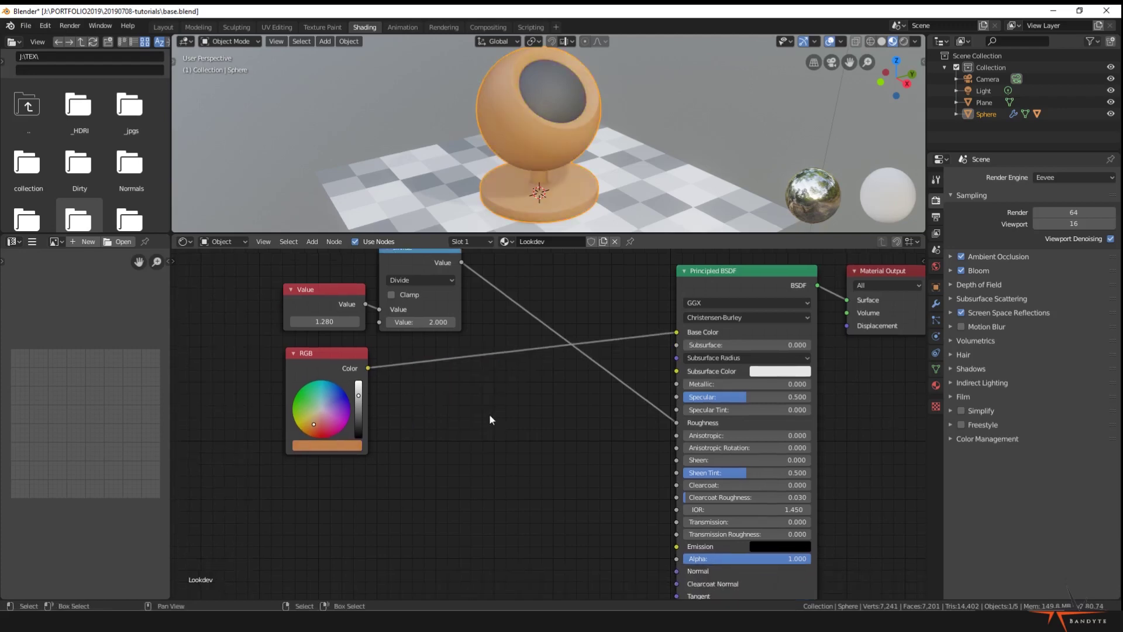
{"action": "middle_click_drag", "start_coordinate": [401, 406], "coordinate": [401, 435]}
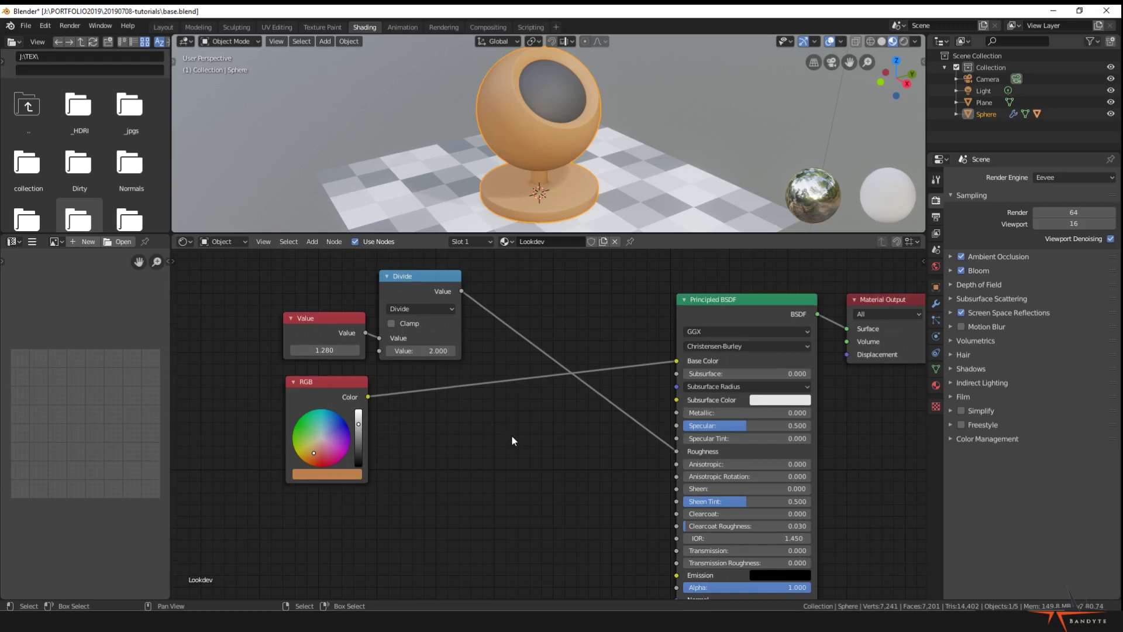
{"action": "scroll", "coordinate": [538, 319], "scroll_direction": "up", "scroll_amount": 1, "text": "shift"}
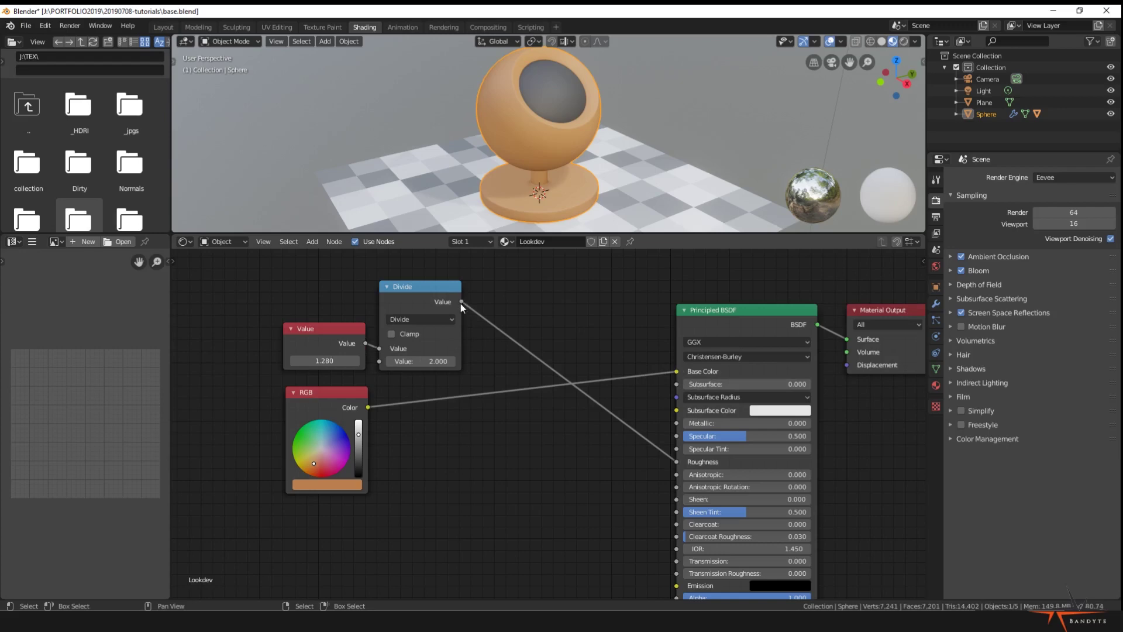
{"action": "left_click_drag", "start_coordinate": [461, 301], "coordinate": [580, 326]}
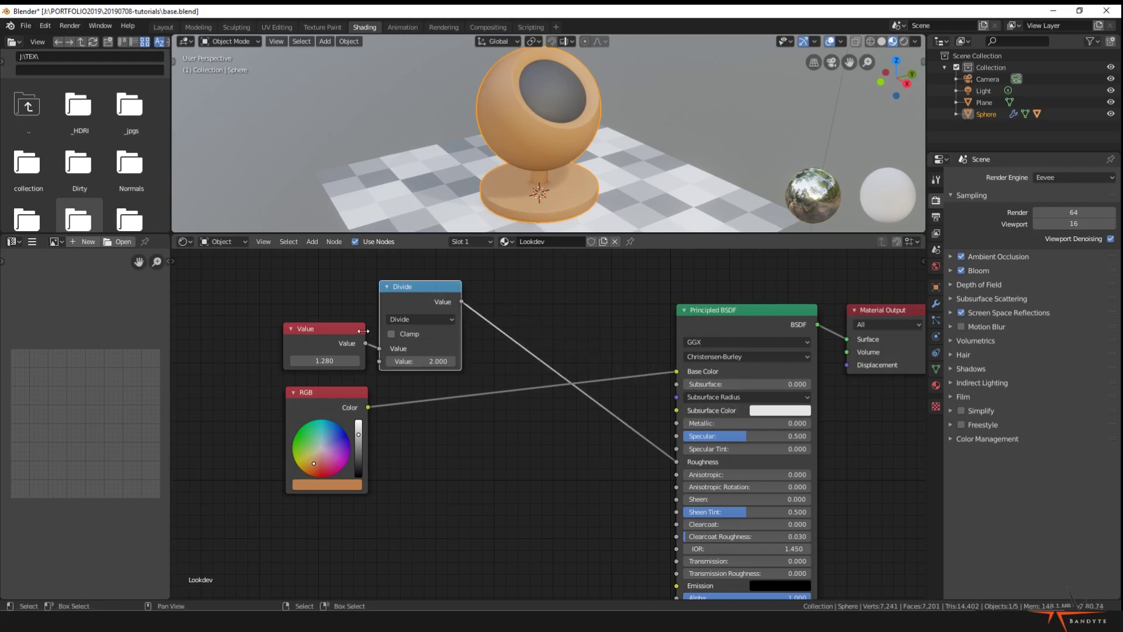
- Add a Combine XYZ converter node directly below the RGB node
{"action": "middle_click_drag", "start_coordinate": [539, 439], "coordinate": [466, 388]}
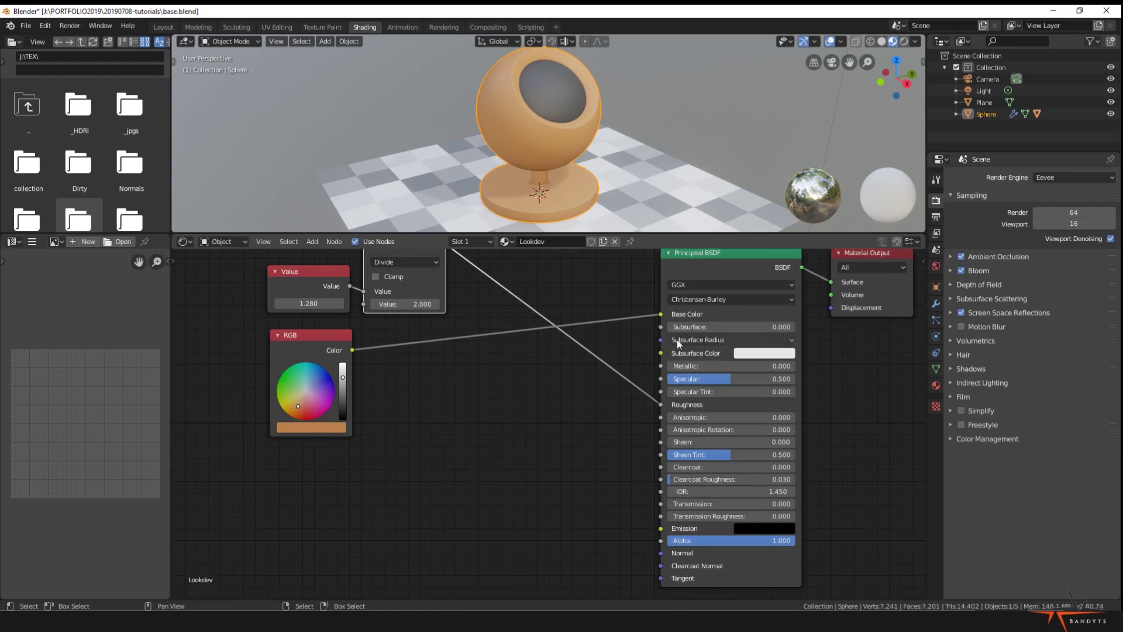
{"action": "key", "text": "shift+a"}
{"action": "mouse_move", "coordinate": [317, 507]}
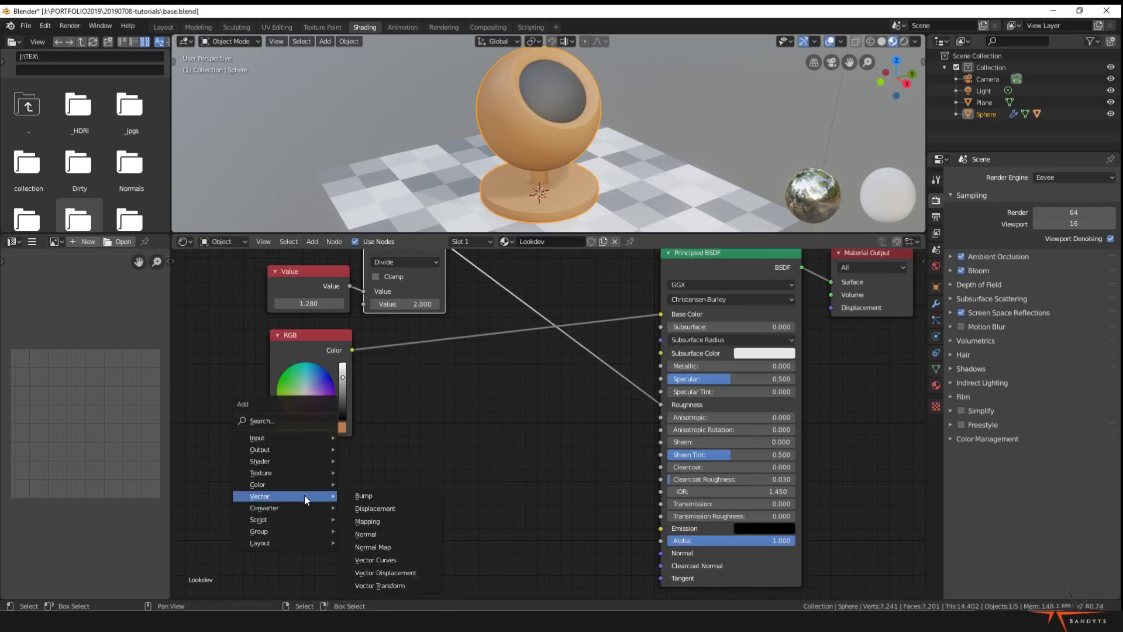
{"action": "mouse_move", "coordinate": [273, 437]}
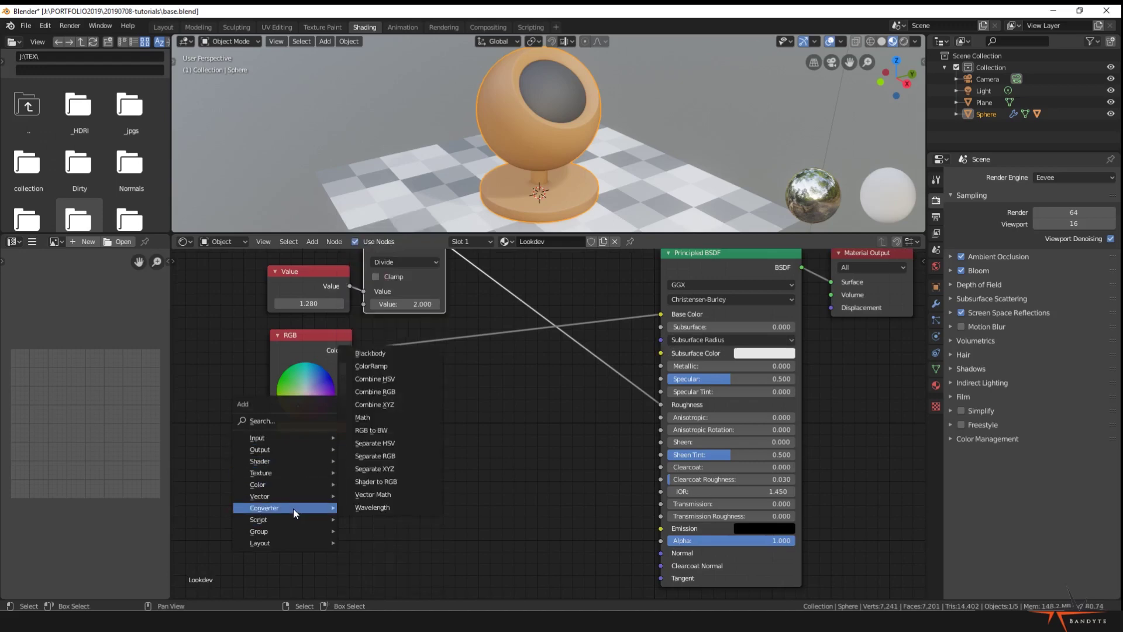
{"action": "left_click", "coordinate": [405, 405]}
{"action": "left_click", "coordinate": [270, 461]}
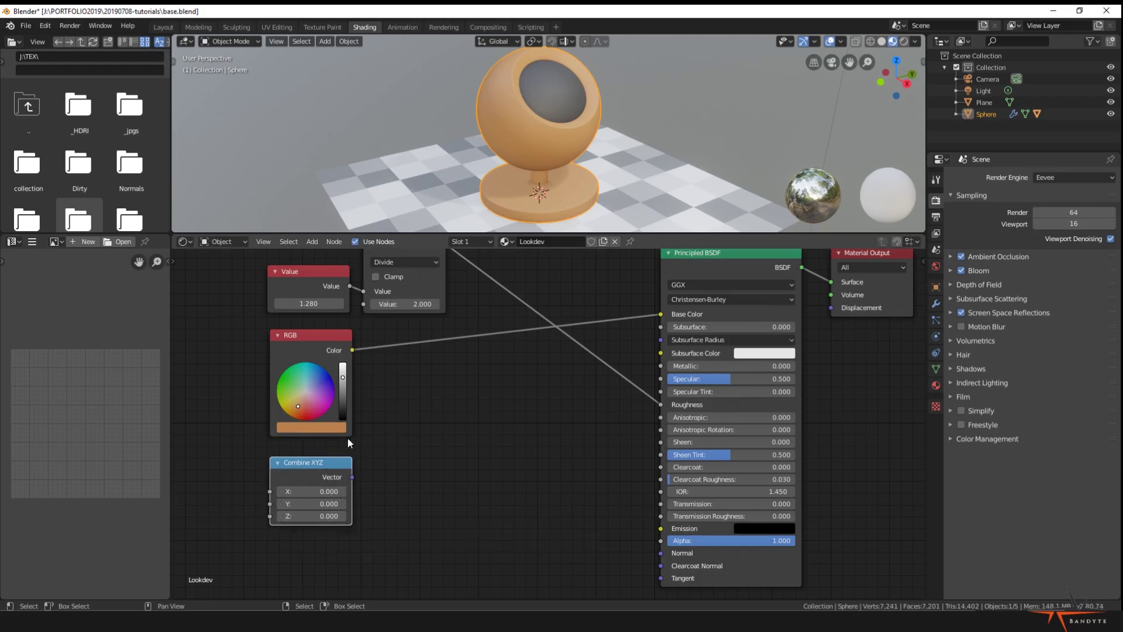
- Try the Combine XYZ Vector output as Base Color with X set to 0.5, and reconnect the RGB Color output
{"action": "middle_click_drag", "start_coordinate": [425, 463], "coordinate": [428, 483]}
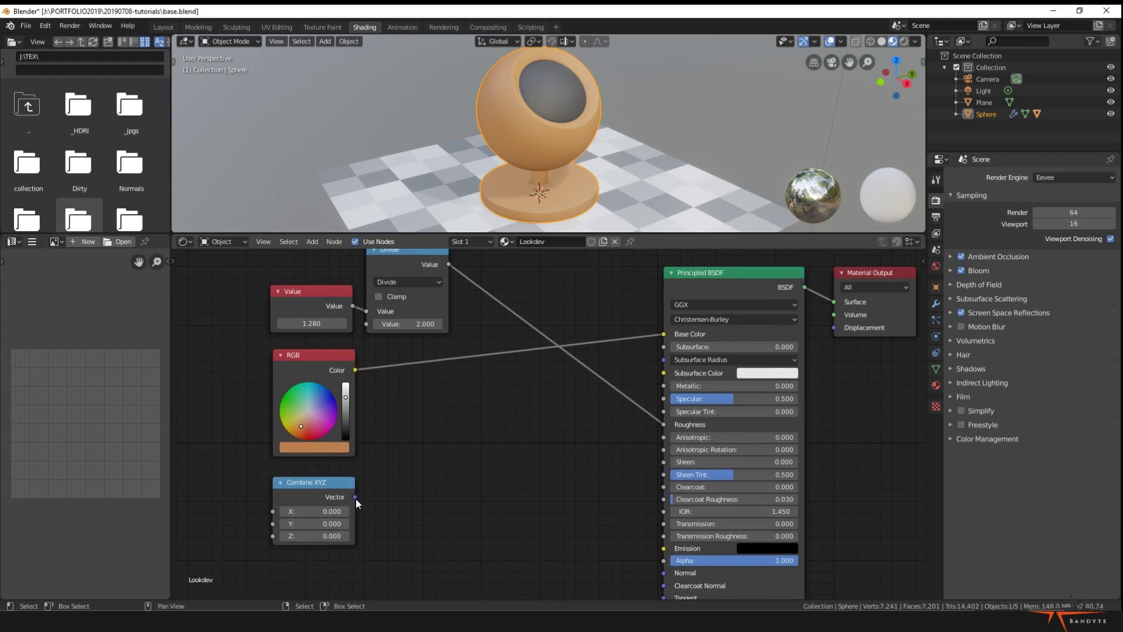
{"action": "left_click_drag", "start_coordinate": [355, 497], "coordinate": [663, 330]}
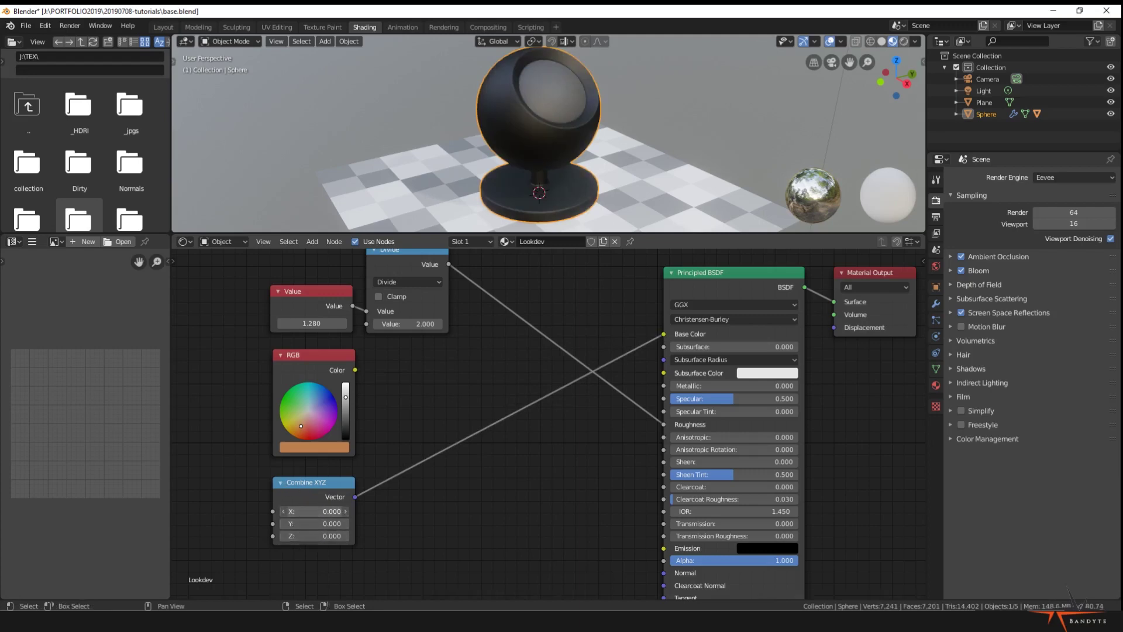
{"action": "left_click_drag", "start_coordinate": [307, 511], "coordinate": [345, 506]}
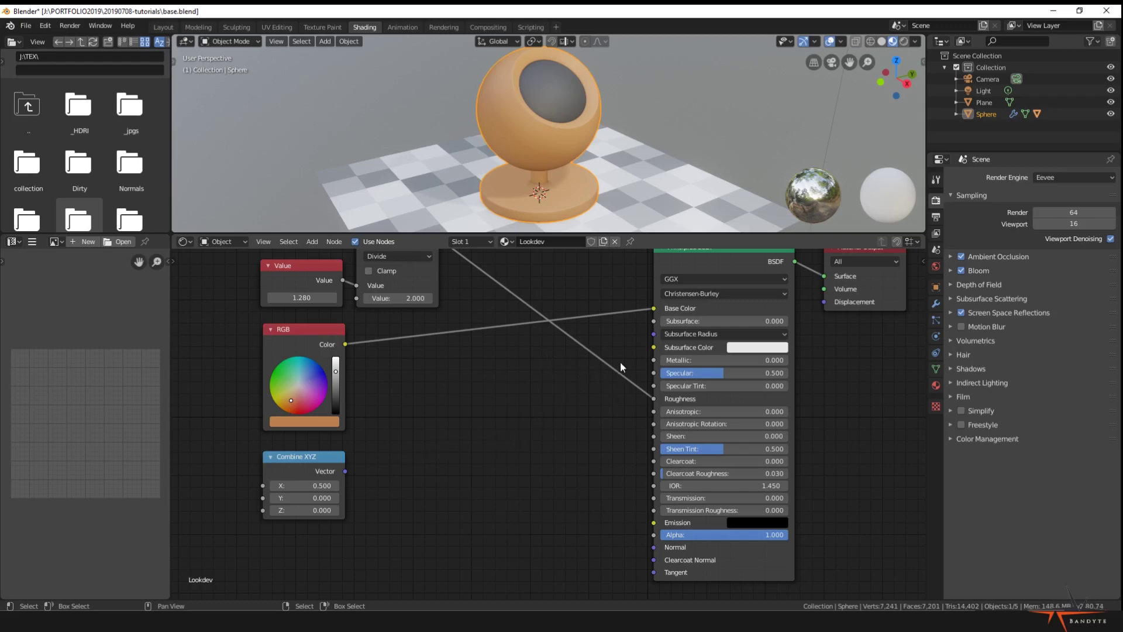
- Add the BarkDecidious0194_7_S.jpg texture from the TEX folder as an image node below the Combine XYZ node
{"action": "middle_click_drag", "start_coordinate": [595, 368], "coordinate": [572, 393]}
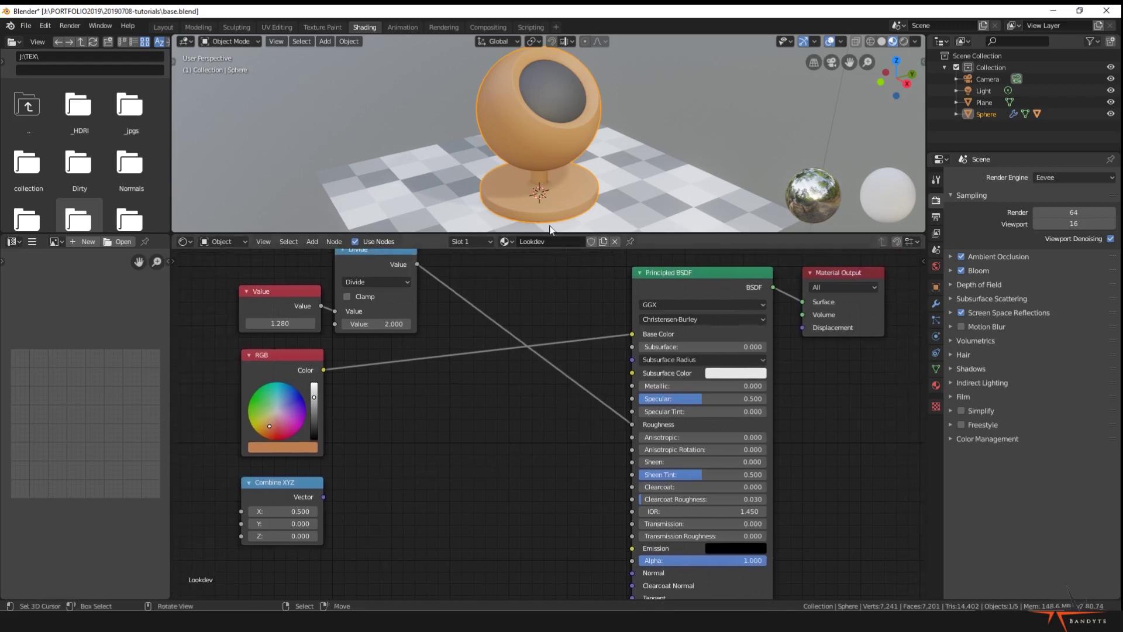
{"action": "middle_click_drag", "start_coordinate": [481, 468], "coordinate": [529, 415]}
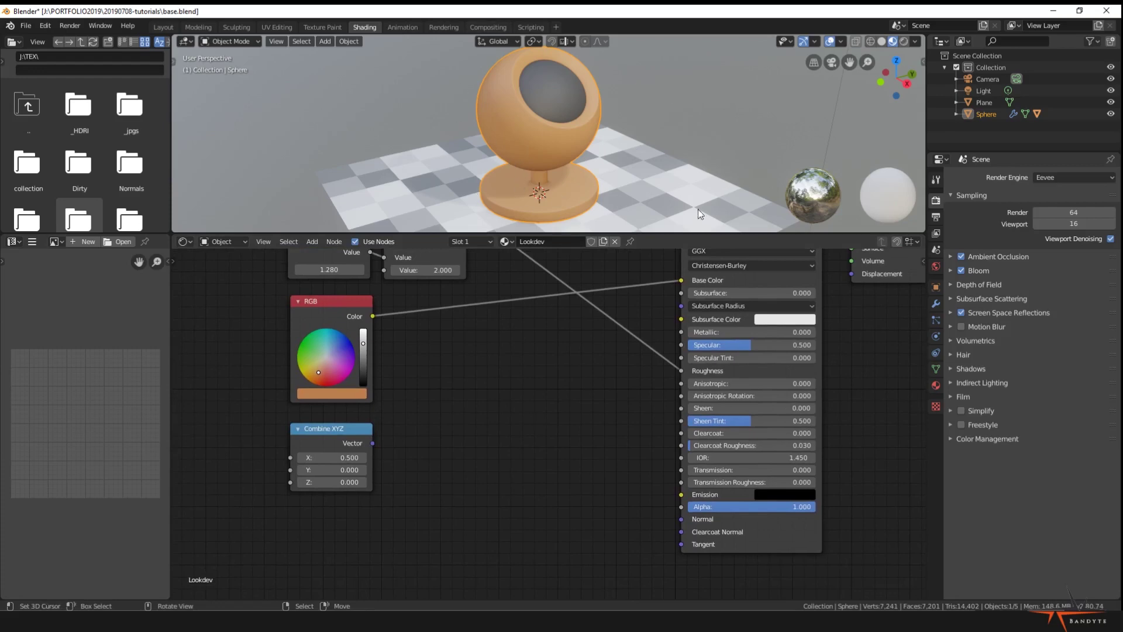
{"action": "scroll", "coordinate": [96, 161], "scroll_direction": "down", "scroll_amount": 5}
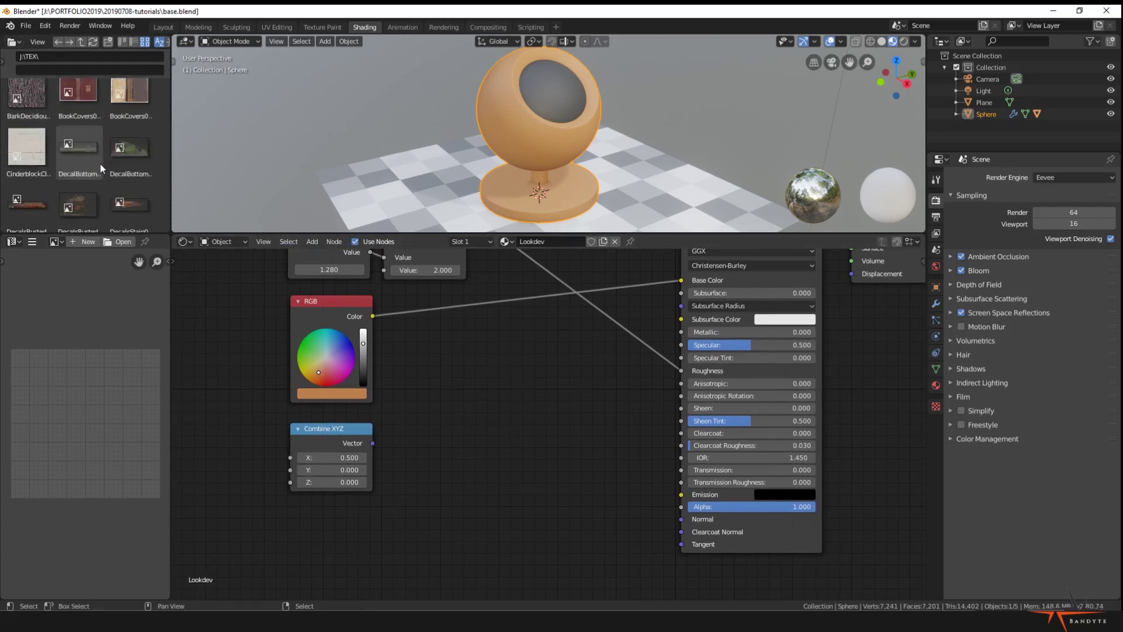
{"action": "scroll", "coordinate": [100, 163], "scroll_direction": "down", "scroll_amount": 3}
{"action": "left_click_drag", "start_coordinate": [34, 129], "coordinate": [231, 547]}
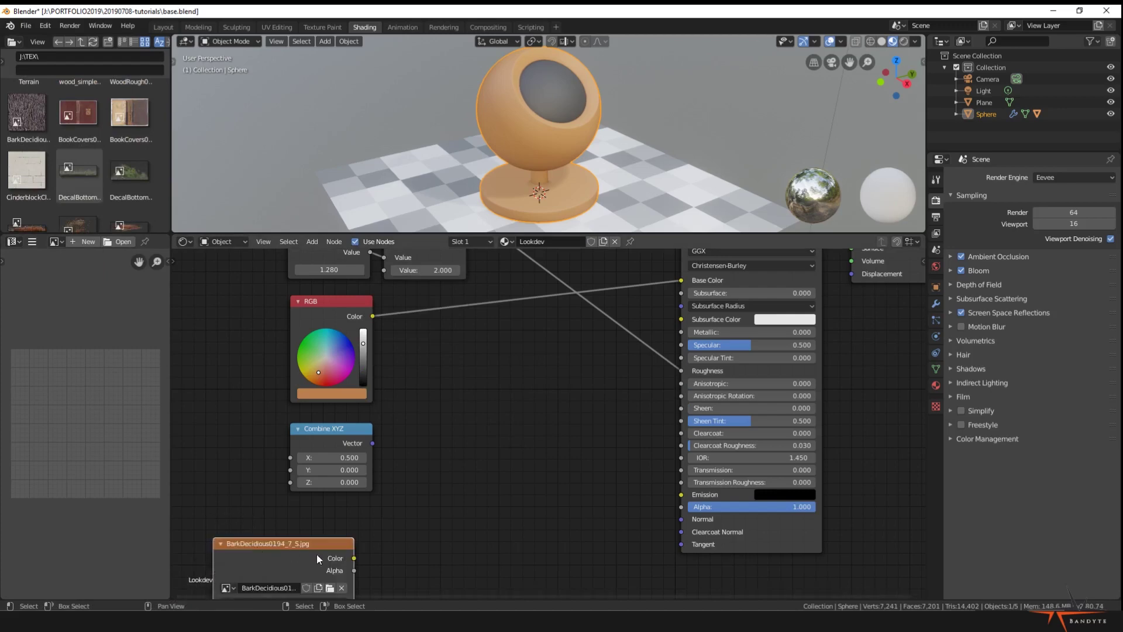
- Move the bark image node further left, give it a Mapping node and Box projection with 0.1 blend, and preview its Color
{"action": "middle_click_drag", "start_coordinate": [382, 521], "coordinate": [422, 385]}
{"action": "left_click_drag", "start_coordinate": [351, 423], "coordinate": [259, 398]}
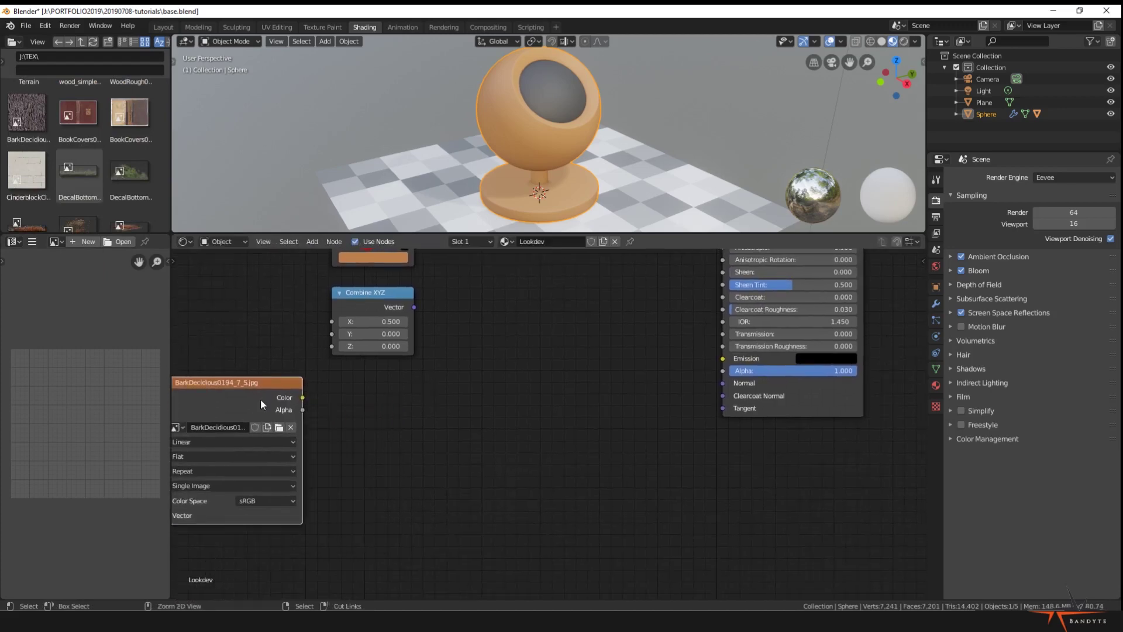
{"action": "left_click", "coordinate": [259, 399], "text": "ctrl+shift"}
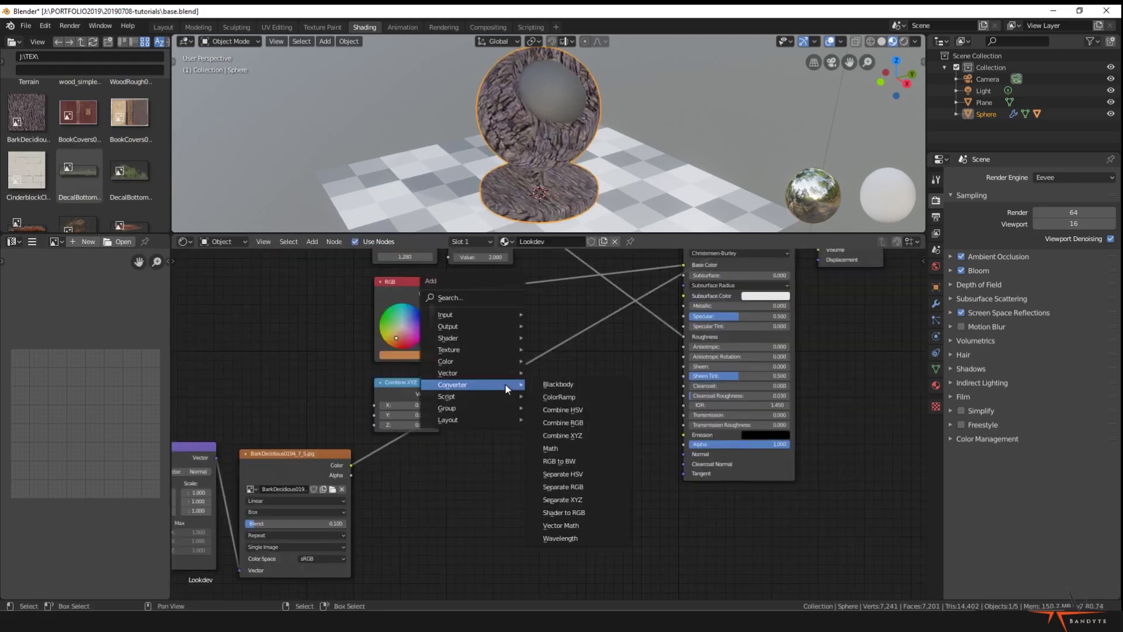
- Add a Bump node beside the bark image node and connect the image's Color output to its Height input
{"action": "left_click", "coordinate": [564, 370]}
{"action": "left_click", "coordinate": [450, 448]}
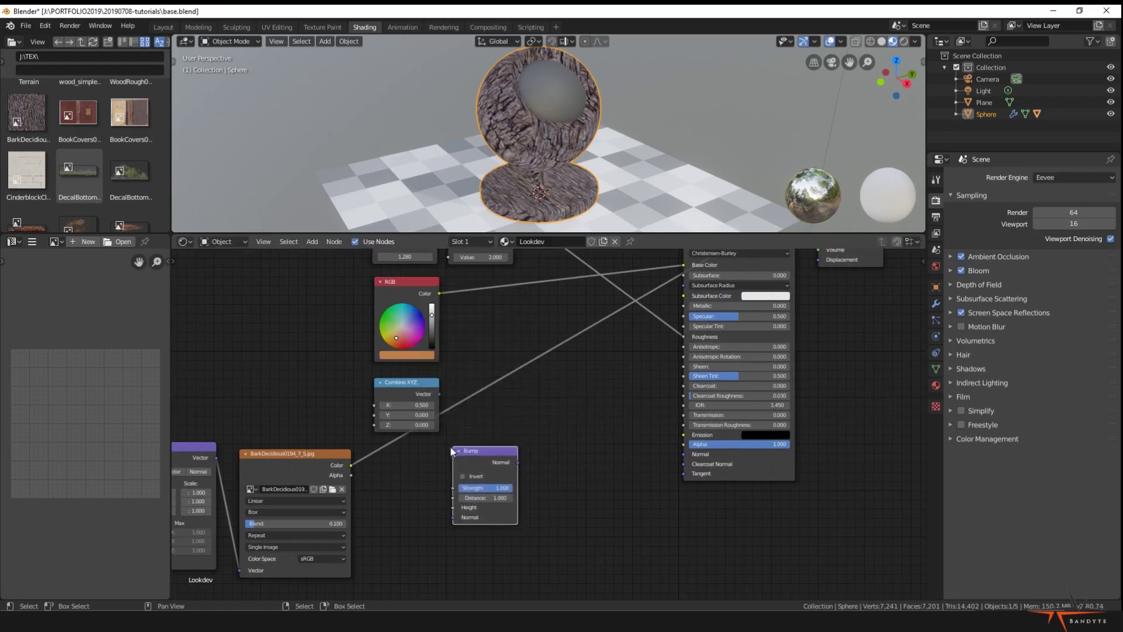
{"action": "left_click_drag", "start_coordinate": [351, 465], "coordinate": [454, 508]}
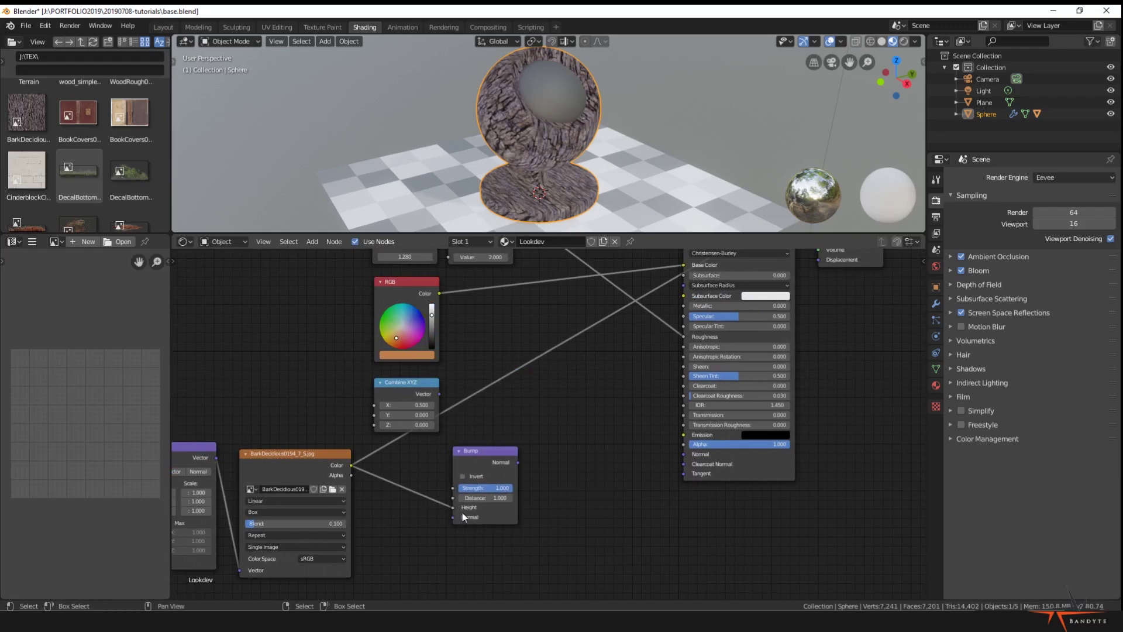
- Preview the Bump node's Normal output on the sphere and examine it up close
{"action": "left_click", "coordinate": [493, 465], "text": "ctrl+shift"}
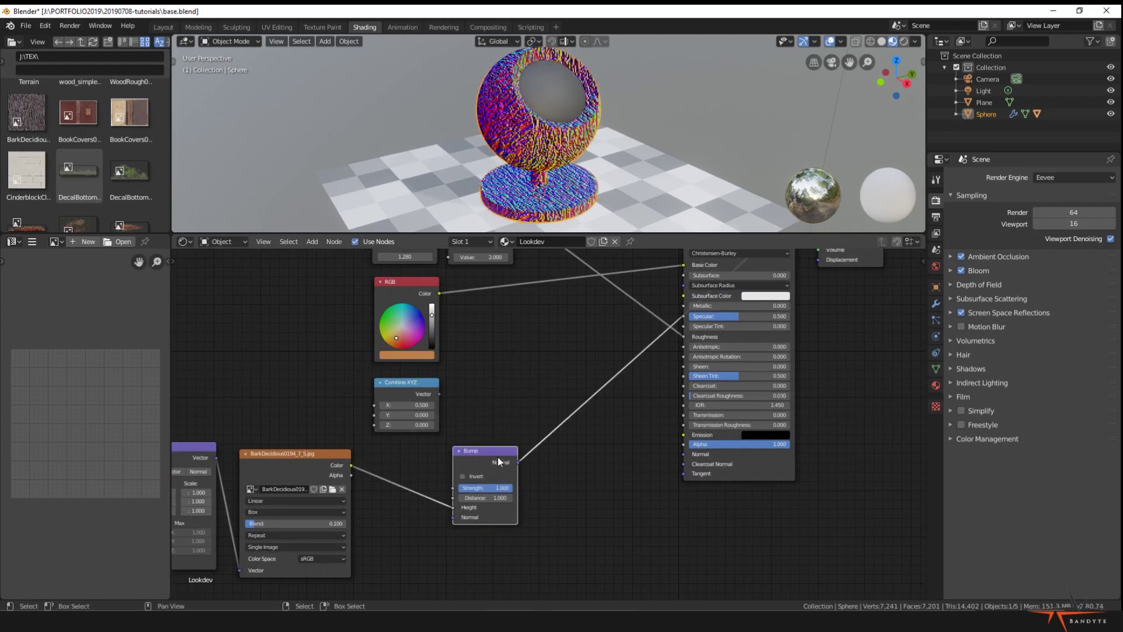
{"action": "scroll", "coordinate": [548, 130], "scroll_direction": "up", "scroll_amount": 5}
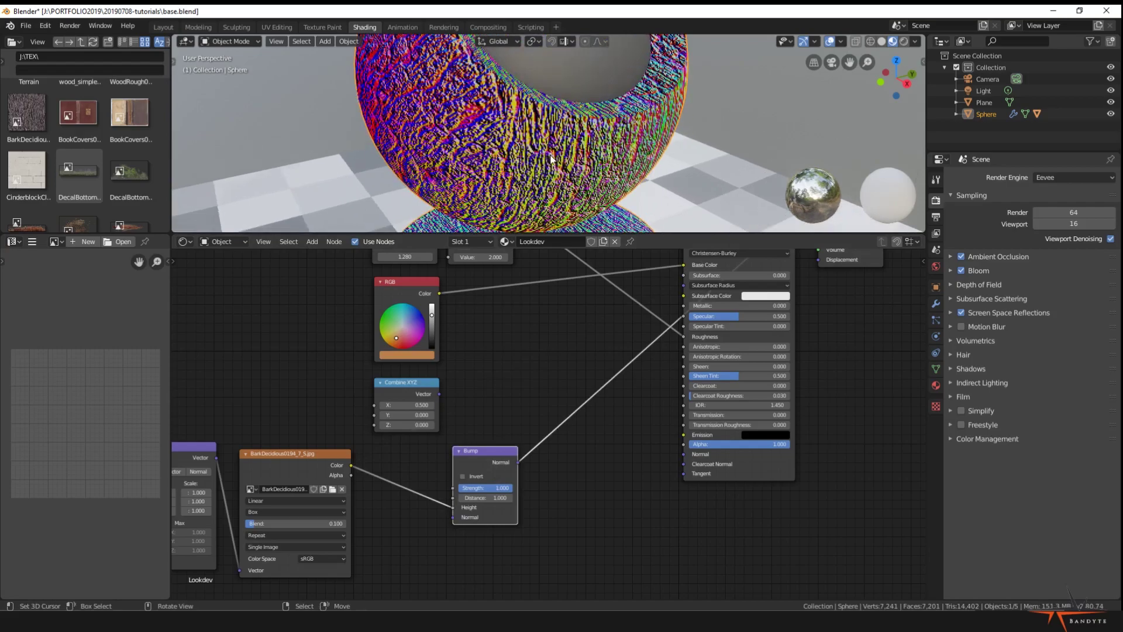
{"action": "middle_click_drag", "start_coordinate": [548, 130], "coordinate": [523, 117]}
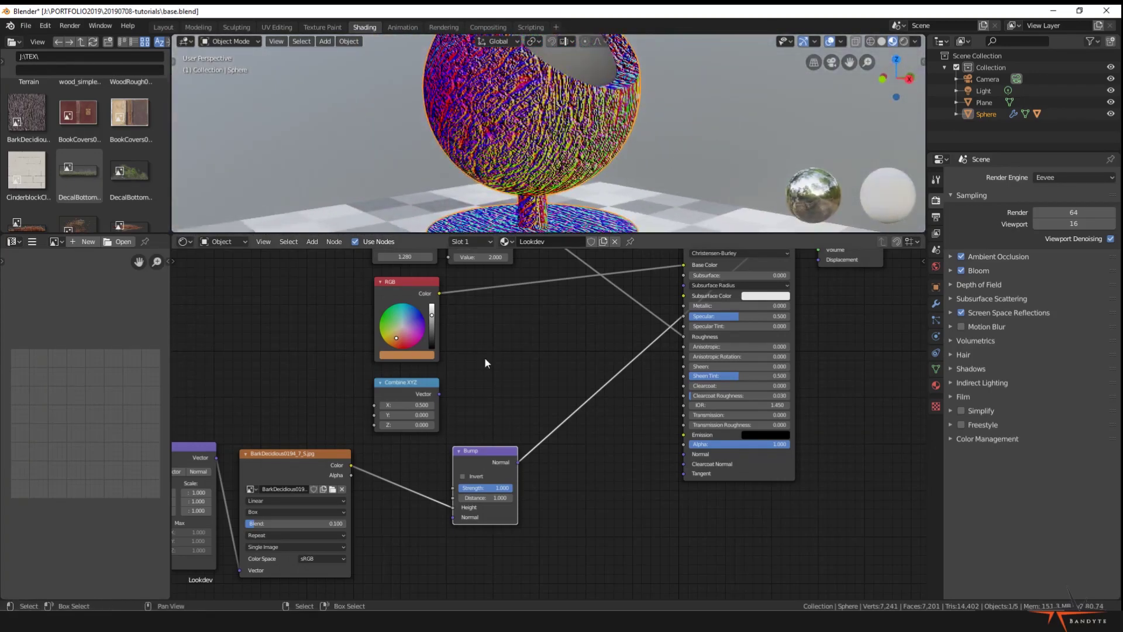
- Connect the Bump node's Normal output to the Principled BSDF's Normal and switch the preview back to the Principled BSDF
{"action": "middle_click_drag", "start_coordinate": [484, 358], "coordinate": [437, 378]}
{"action": "left_click_drag", "start_coordinate": [472, 480], "coordinate": [637, 475]}
{"action": "middle_click_drag", "start_coordinate": [646, 250], "coordinate": [606, 293]}
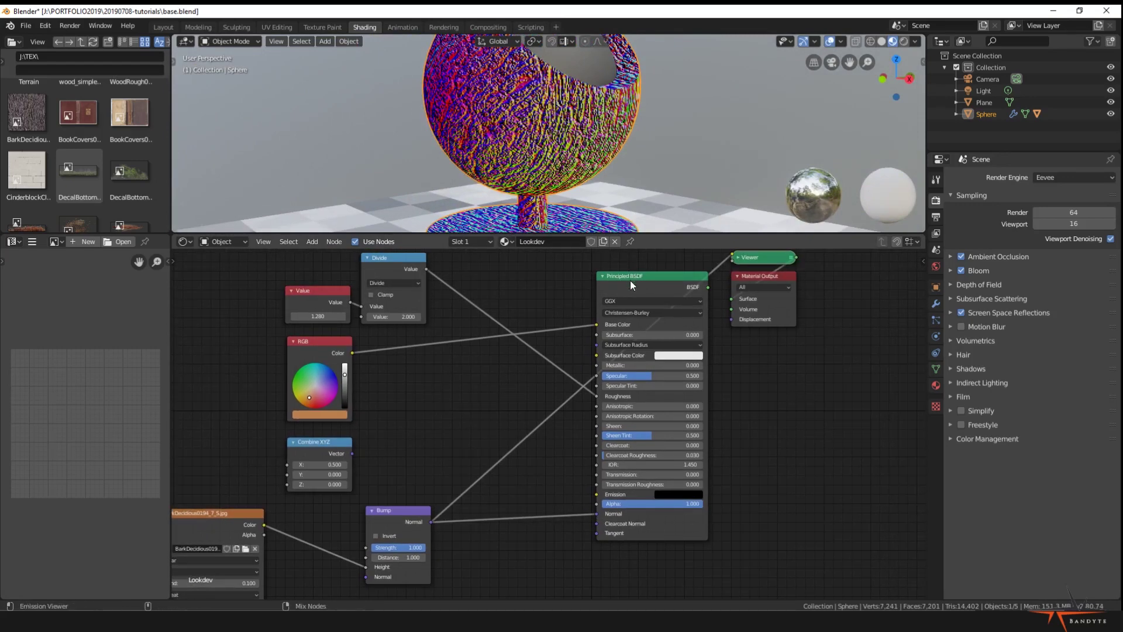
{"action": "left_click", "coordinate": [630, 279], "text": "ctrl+shift"}
- Lower the Bump node's Strength to 0.342 and examine the bumpy surface on the sphere
{"action": "middle_click_drag", "start_coordinate": [555, 194], "coordinate": [444, 225]}
{"action": "left_click_drag", "start_coordinate": [413, 547], "coordinate": [376, 547]}
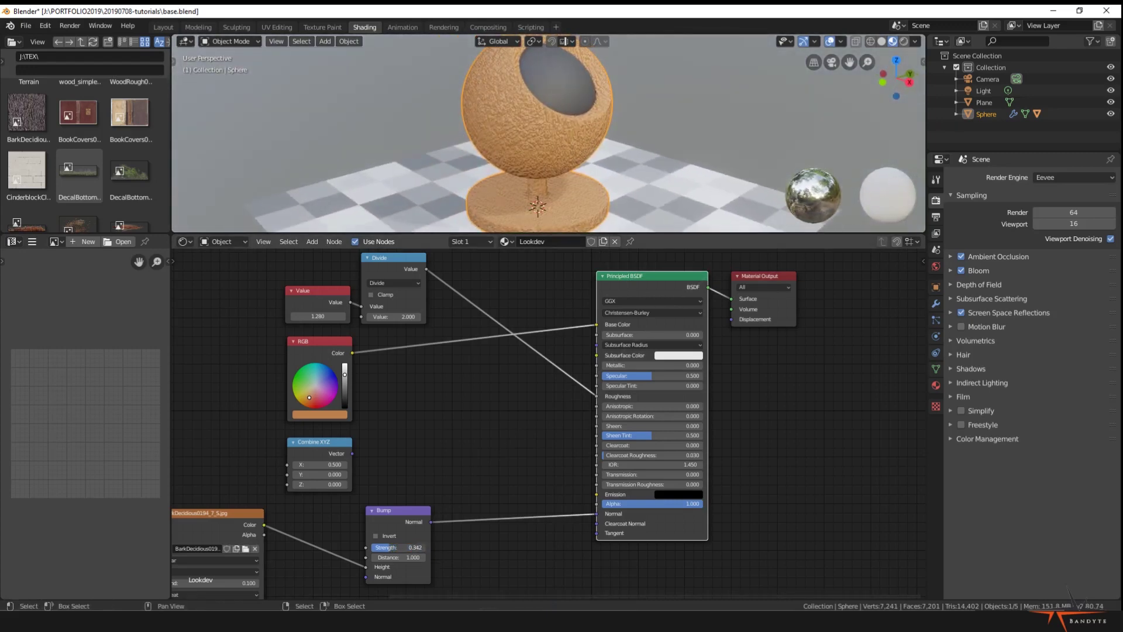
{"action": "middle_click_drag", "start_coordinate": [563, 203], "coordinate": [642, 220]}
{"action": "scroll", "coordinate": [562, 117], "scroll_direction": "up", "scroll_amount": 2}
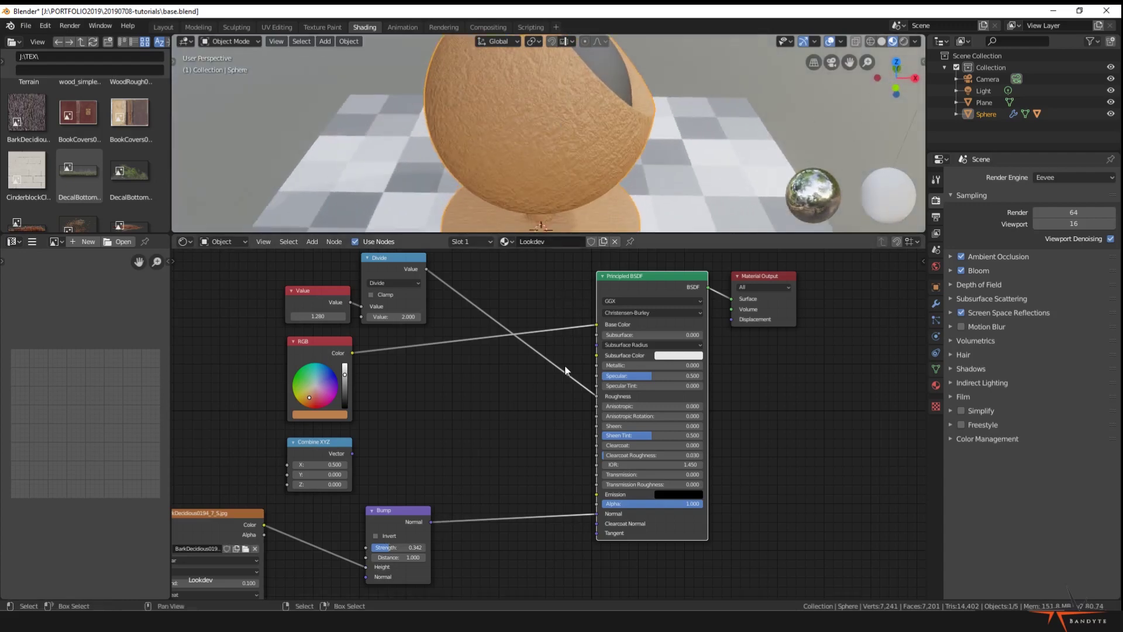
- Move the Principled BSDF node left, closer to the input nodes, to leave space before the Material Output
{"action": "middle_click_drag", "start_coordinate": [565, 370], "coordinate": [481, 448]}
{"action": "left_click_drag", "start_coordinate": [545, 360], "coordinate": [435, 355]}
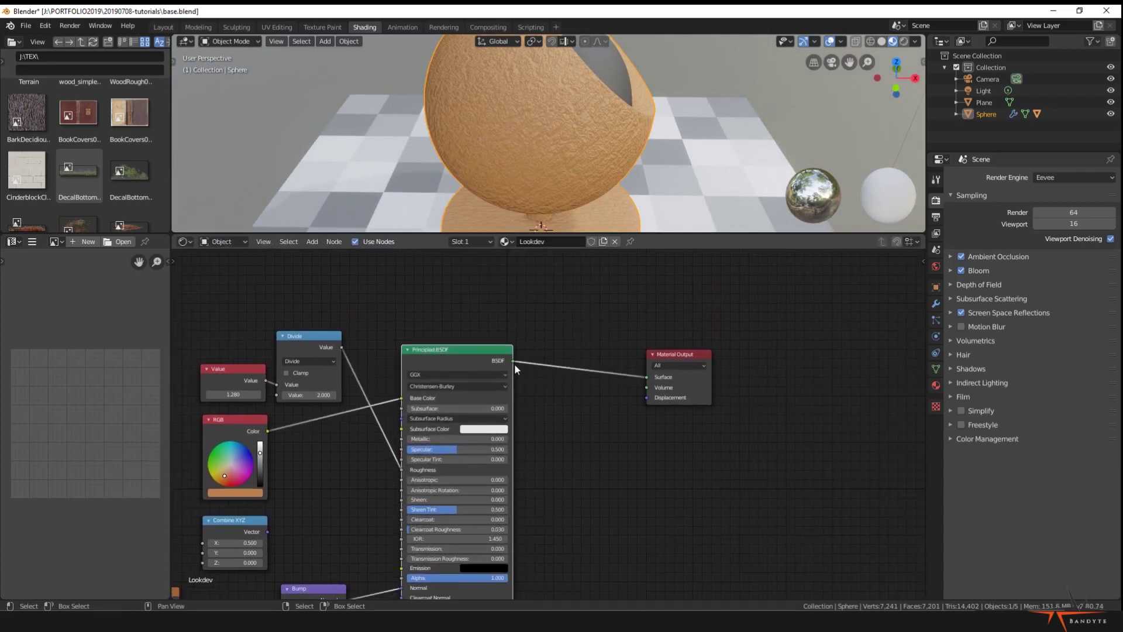
{"action": "middle_click_drag", "start_coordinate": [507, 266], "coordinate": [468, 324]}
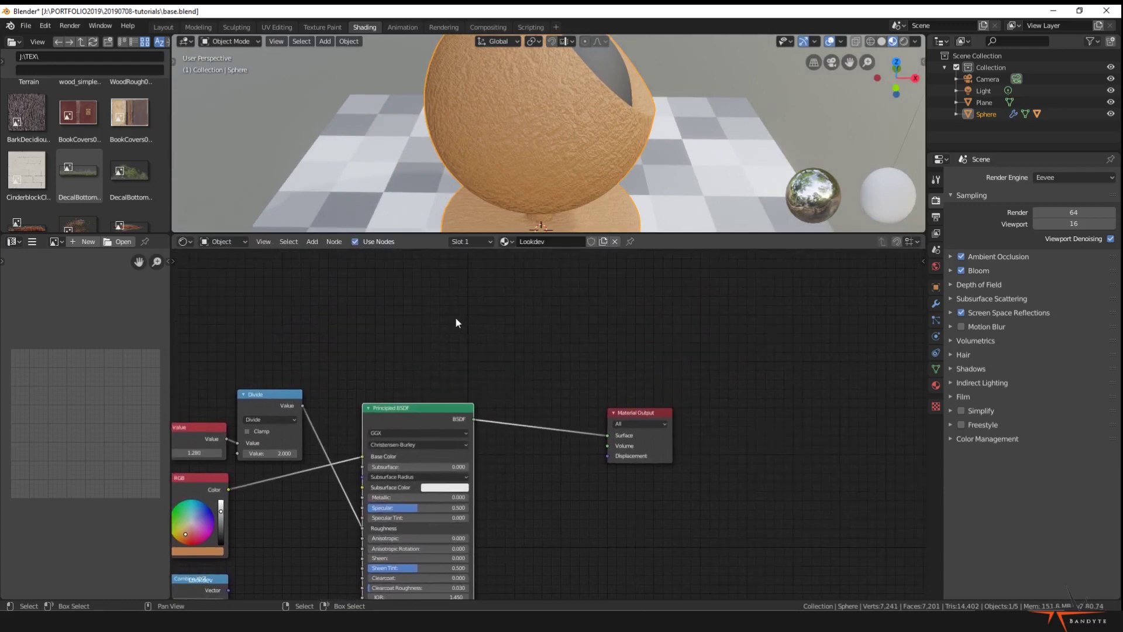
- Add a Diffuse BSDF node above the Principled BSDF and preview it on the sphere through the Material Output
{"action": "key", "text": "shift+a"}
{"action": "mouse_move", "coordinate": [390, 264]}
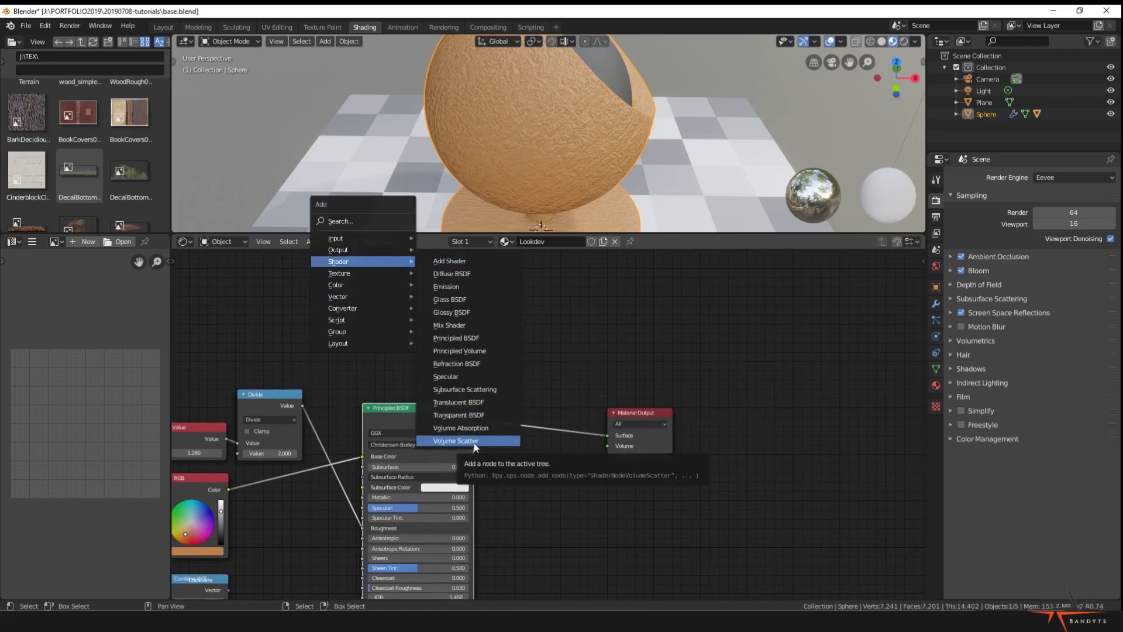
{"action": "left_click", "coordinate": [451, 274]}
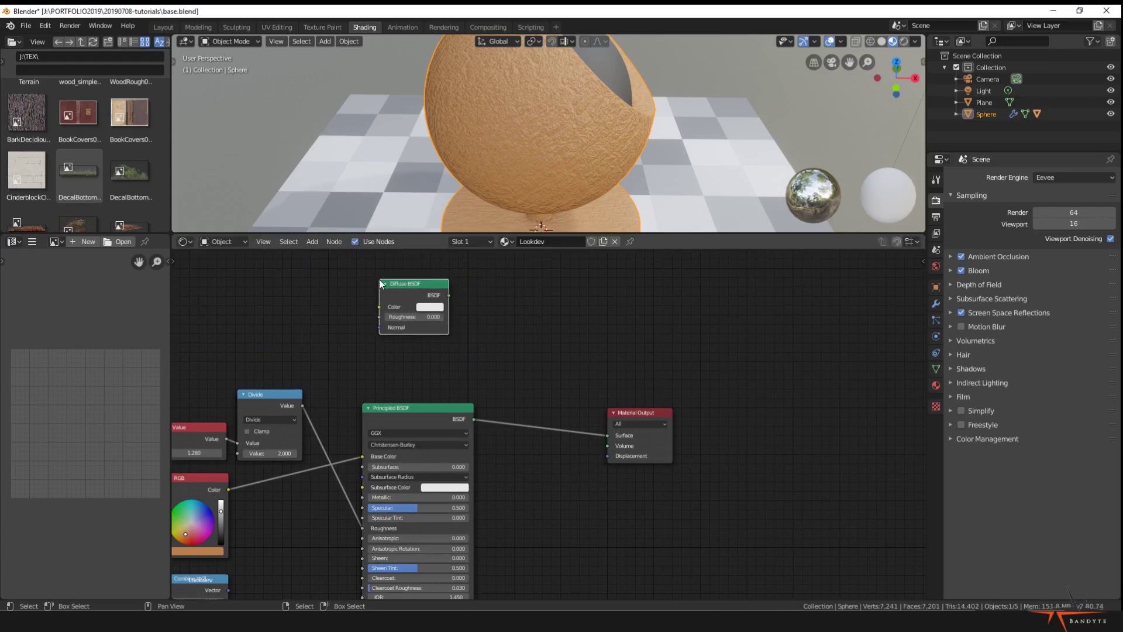
{"action": "left_click", "coordinate": [398, 294], "text": "ctrl+shift"}
{"action": "middle_click_drag", "start_coordinate": [511, 401], "coordinate": [512, 494]}
{"action": "left_click_drag", "start_coordinate": [409, 374], "coordinate": [432, 336]}
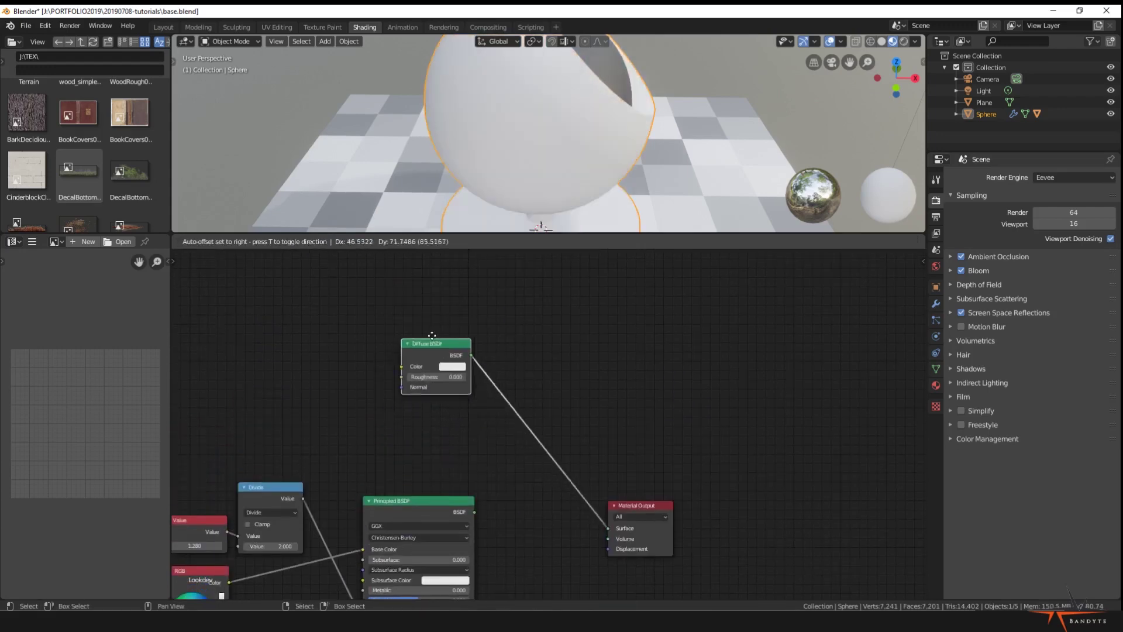
{"action": "left_click", "coordinate": [430, 314]}
- Add a Glass BSDF node below the Diffuse BSDF, preview it on the sphere and examine the result from other angles
{"action": "key", "text": "shift+a"}
{"action": "mouse_move", "coordinate": [427, 314]}
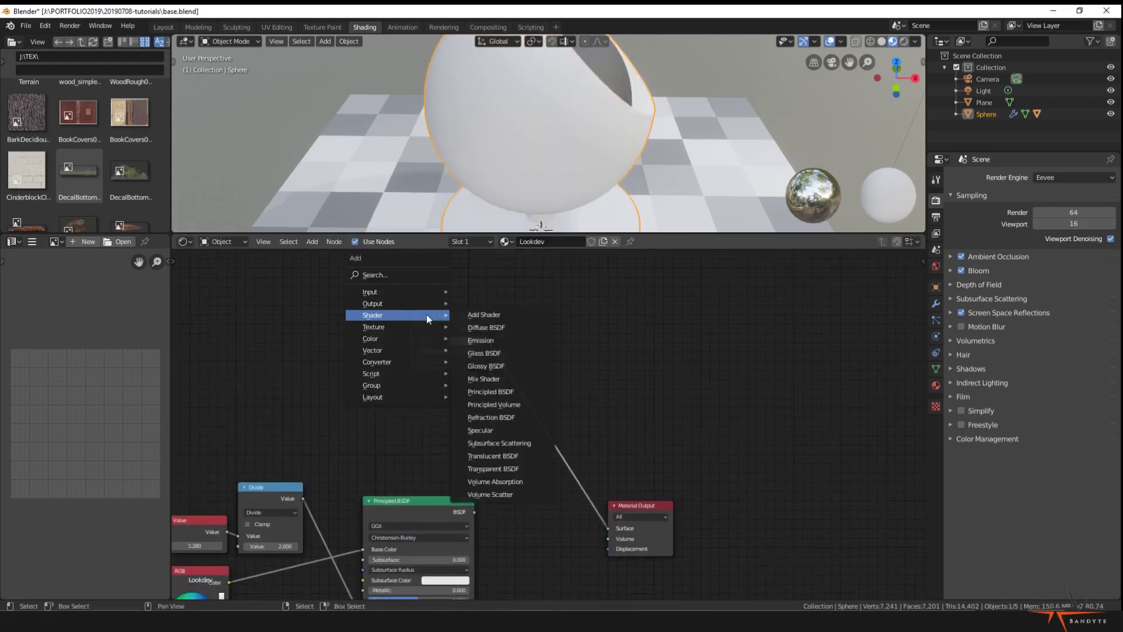
{"action": "left_click", "coordinate": [504, 354]}
{"action": "left_click", "coordinate": [424, 387]}
{"action": "left_click", "coordinate": [422, 388], "text": "ctrl+shift"}
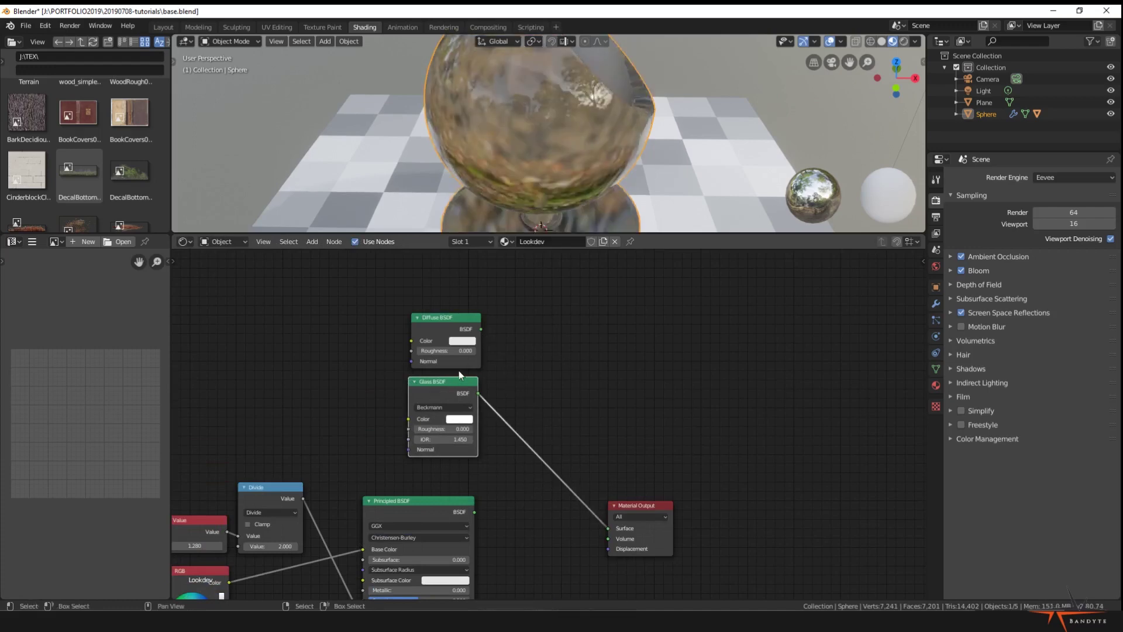
{"action": "middle_click_drag", "start_coordinate": [558, 117], "coordinate": [489, 136]}
{"action": "middle_click_drag", "start_coordinate": [563, 430], "coordinate": [581, 391]}
{"action": "scroll", "coordinate": [644, 135], "scroll_direction": "down", "scroll_amount": 2}
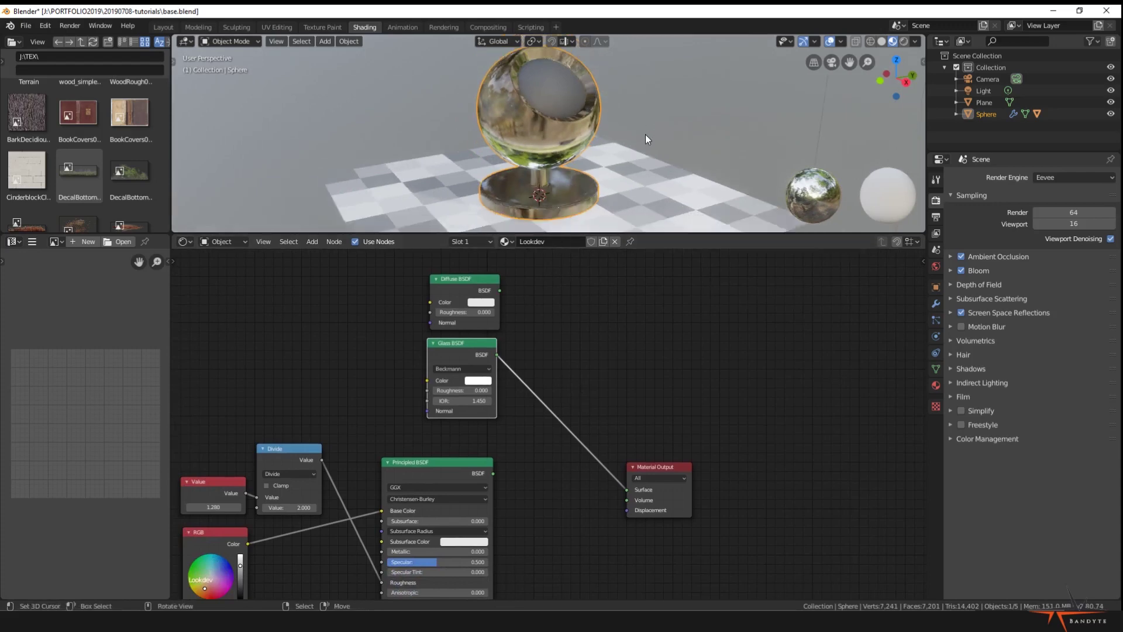
{"action": "mouse_move", "coordinate": [655, 166]}
{"action": "middle_mouse_down"}
{"action": "mouse_move", "coordinate": [721, 168]}
{"action": "mouse_move", "coordinate": [535, 165]}
{"action": "mouse_move", "coordinate": [636, 165]}
{"action": "middle_mouse_up"}
{"action": "middle_click_drag", "start_coordinate": [491, 376], "coordinate": [622, 325]}
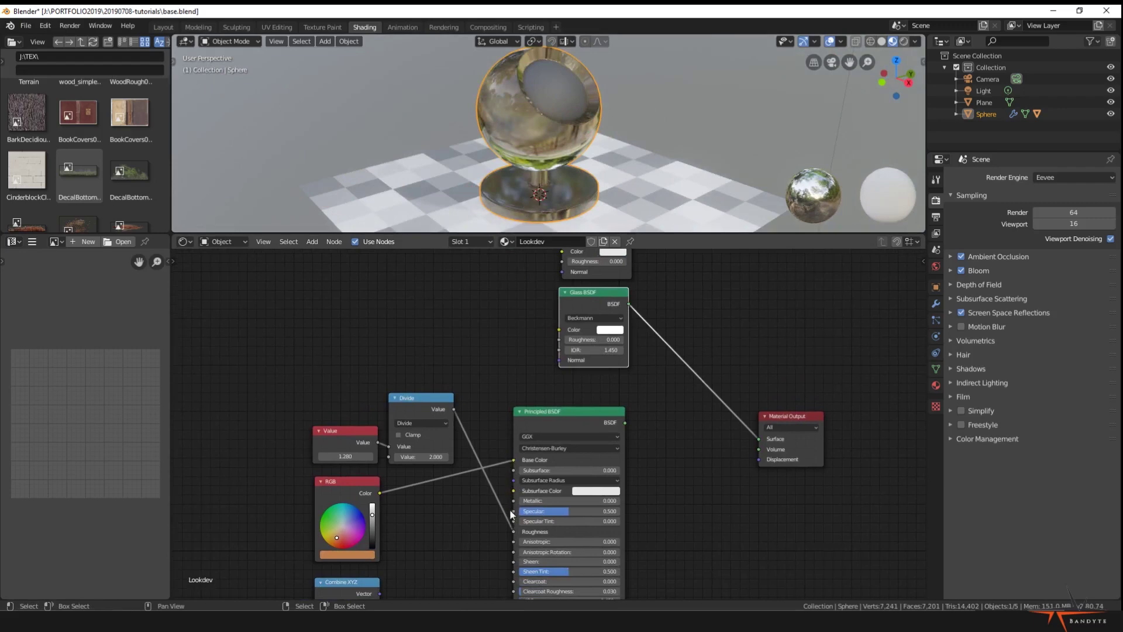
- Insert a Shader to RGB converter node between the Glass BSDF and the Material Output
{"action": "middle_click_drag", "start_coordinate": [721, 344], "coordinate": [590, 397]}
{"action": "key", "text": "shift+a"}
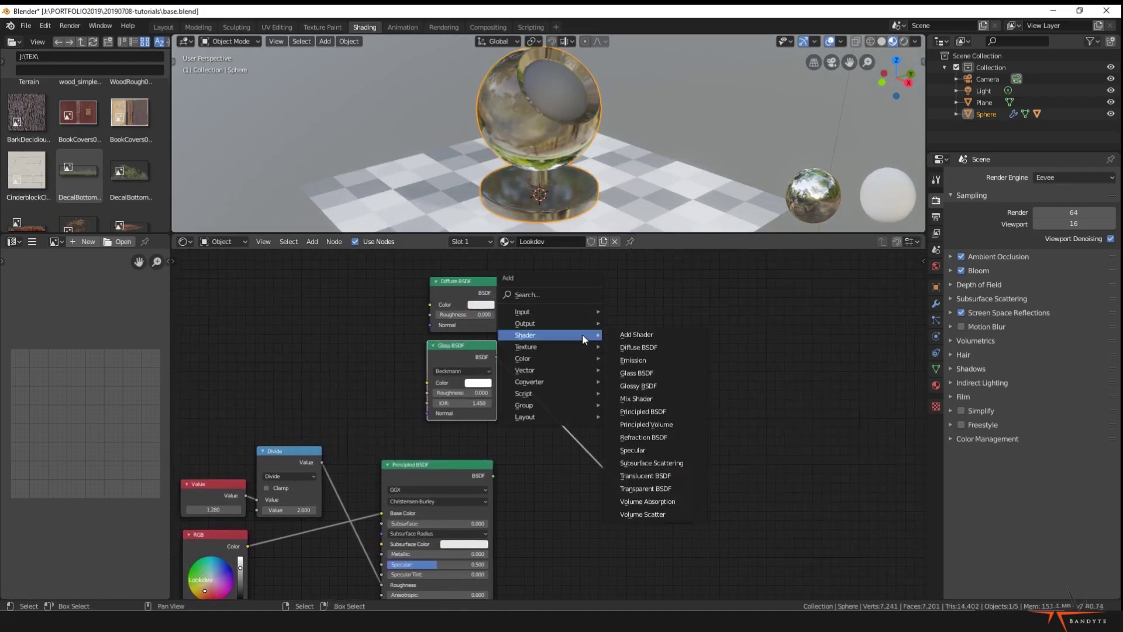
{"action": "mouse_move", "coordinate": [567, 379]}
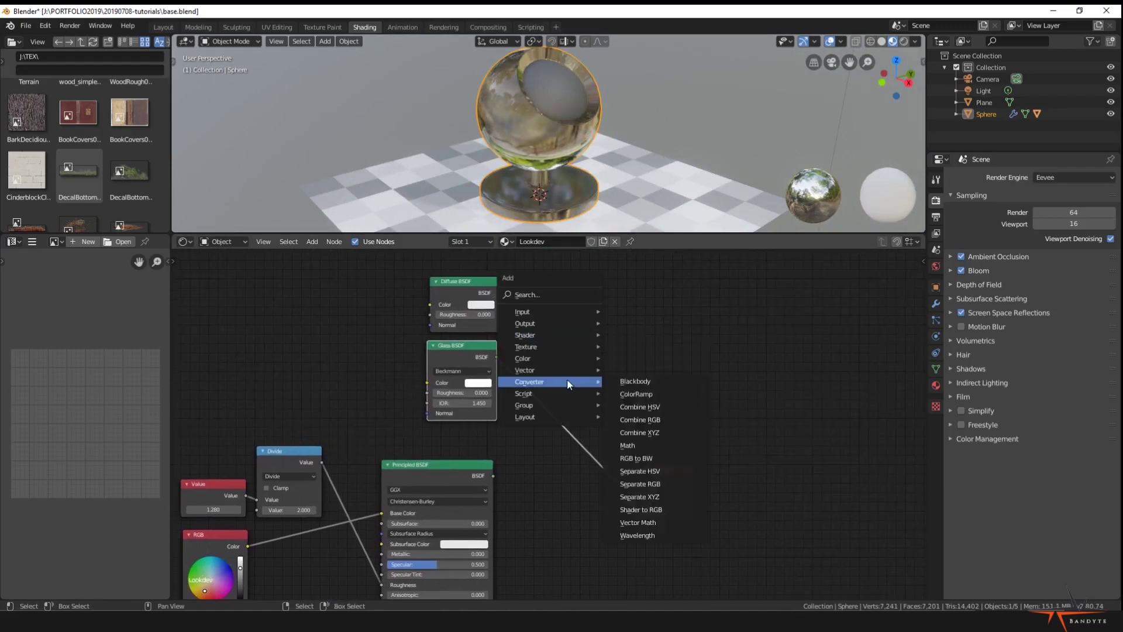
{"action": "left_click", "coordinate": [656, 510]}
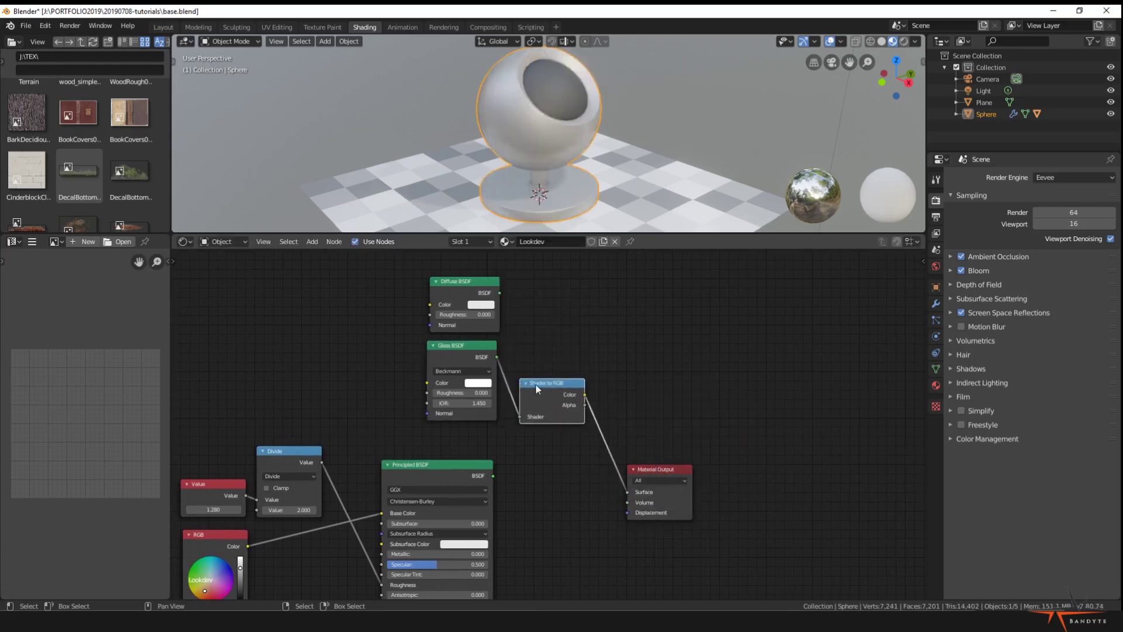
{"action": "left_click", "coordinate": [534, 379]}
{"action": "middle_click_drag", "start_coordinate": [572, 319], "coordinate": [603, 291]}
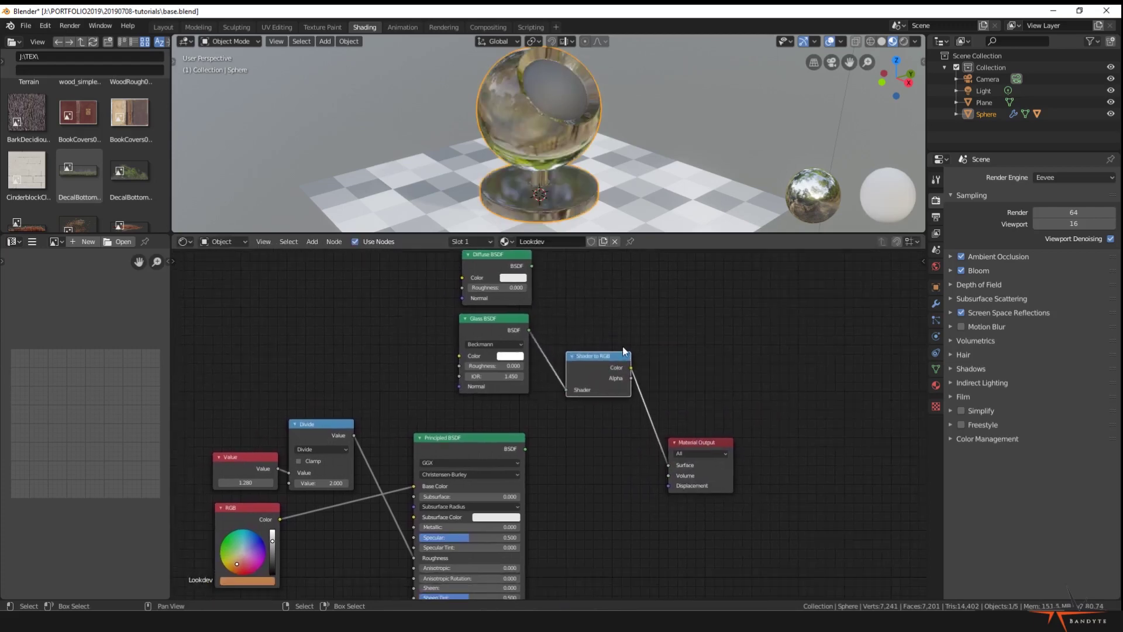
- Connect the Shader to RGB Color output to the Principled BSDF's Base Color and preview the Principled BSDF on the sphere
{"action": "left_click_drag", "start_coordinate": [631, 368], "coordinate": [415, 490]}
{"action": "right_click", "coordinate": [416, 490]}
{"action": "left_click_drag", "start_coordinate": [635, 362], "coordinate": [414, 486]}
{"action": "left_click", "coordinate": [617, 376]}
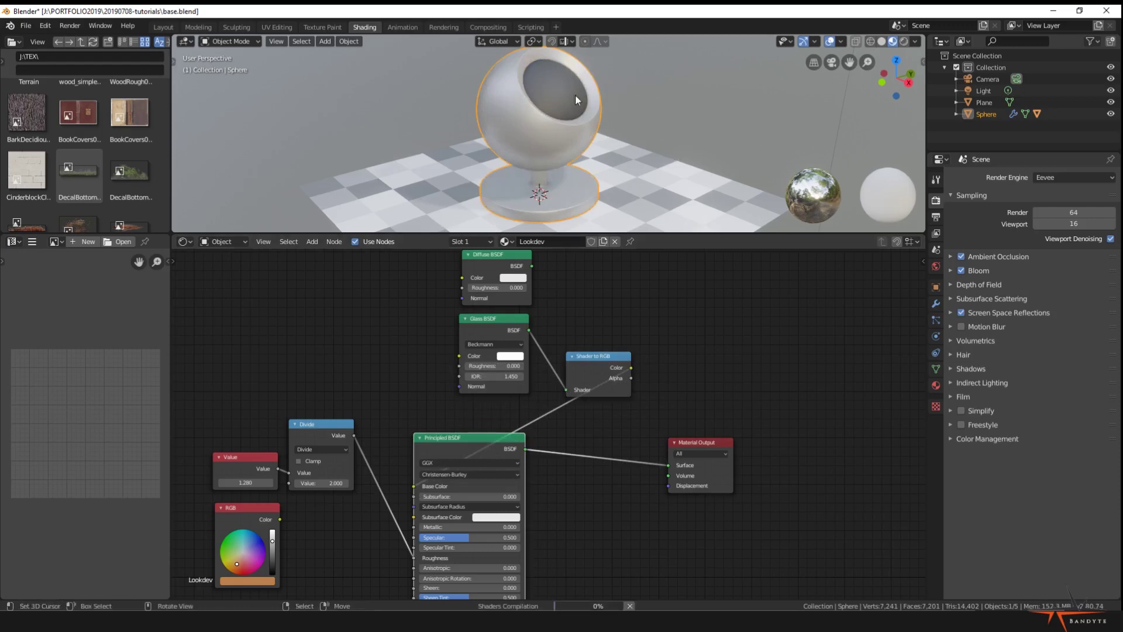
{"action": "scroll", "coordinate": [569, 97], "scroll_direction": "up", "scroll_amount": 2}
{"action": "middle_click_drag", "start_coordinate": [570, 97], "coordinate": [624, 131]}
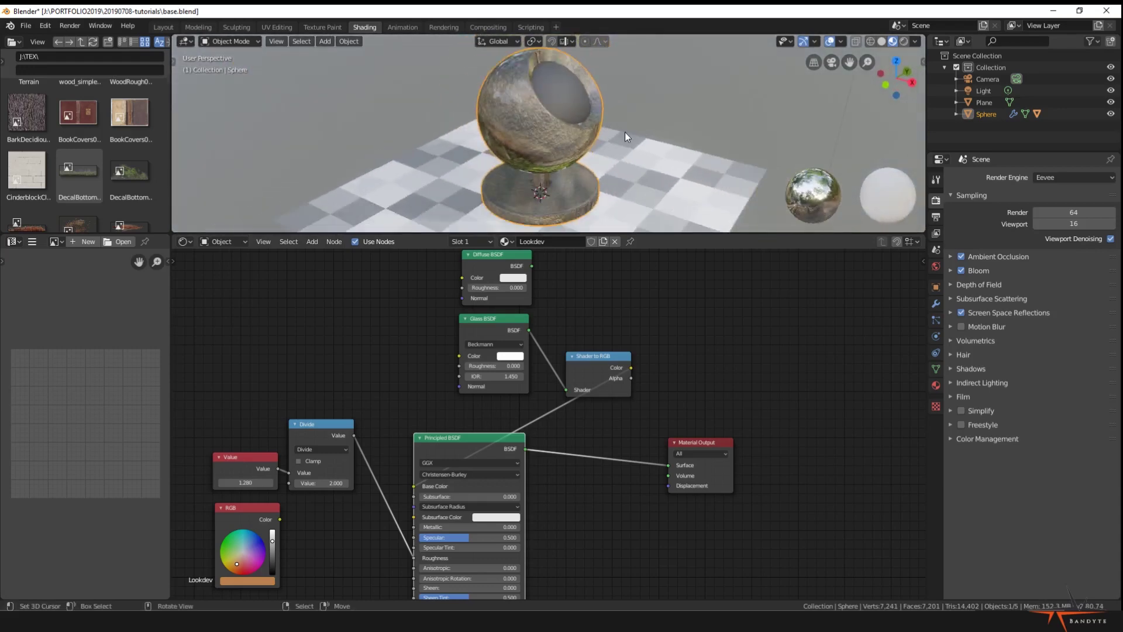
- Review the node connections from the input and shader nodes through the Principled BSDF to the Material Output's sockets
{"action": "scroll", "coordinate": [696, 419], "scroll_direction": "down", "scroll_amount": 2}
{"action": "mouse_move", "coordinate": [647, 421]}
{"action": "middle_mouse_down"}
{"action": "mouse_move", "coordinate": [672, 380]}
{"action": "mouse_move", "coordinate": [649, 371]}
{"action": "mouse_move", "coordinate": [633, 431]}
{"action": "middle_mouse_up"}
{"action": "scroll", "coordinate": [644, 424], "scroll_direction": "up", "scroll_amount": 2}
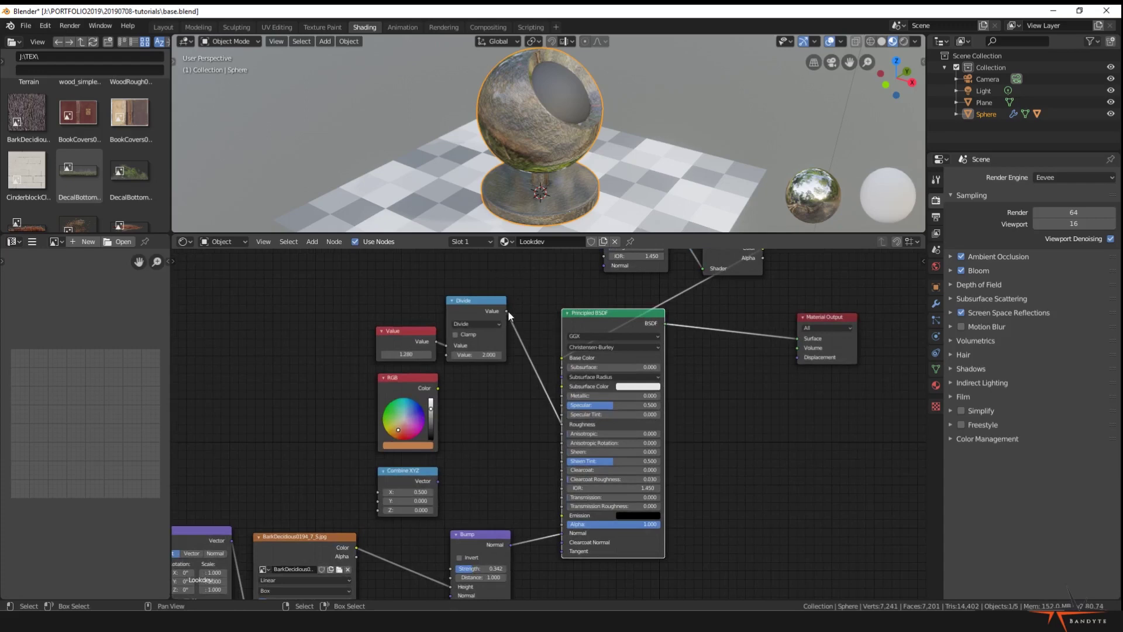
{"action": "middle_click_drag", "start_coordinate": [459, 391], "coordinate": [500, 335]}
{"action": "middle_click_drag", "start_coordinate": [565, 317], "coordinate": [423, 441]}
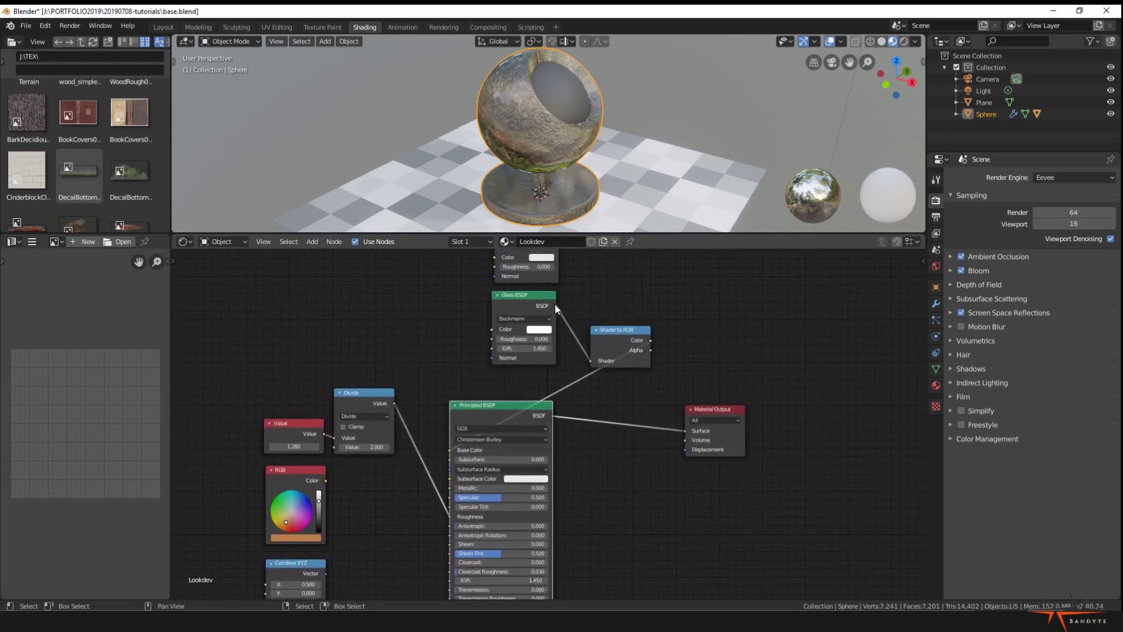
{"action": "middle_click_drag", "start_coordinate": [653, 377], "coordinate": [590, 367]}
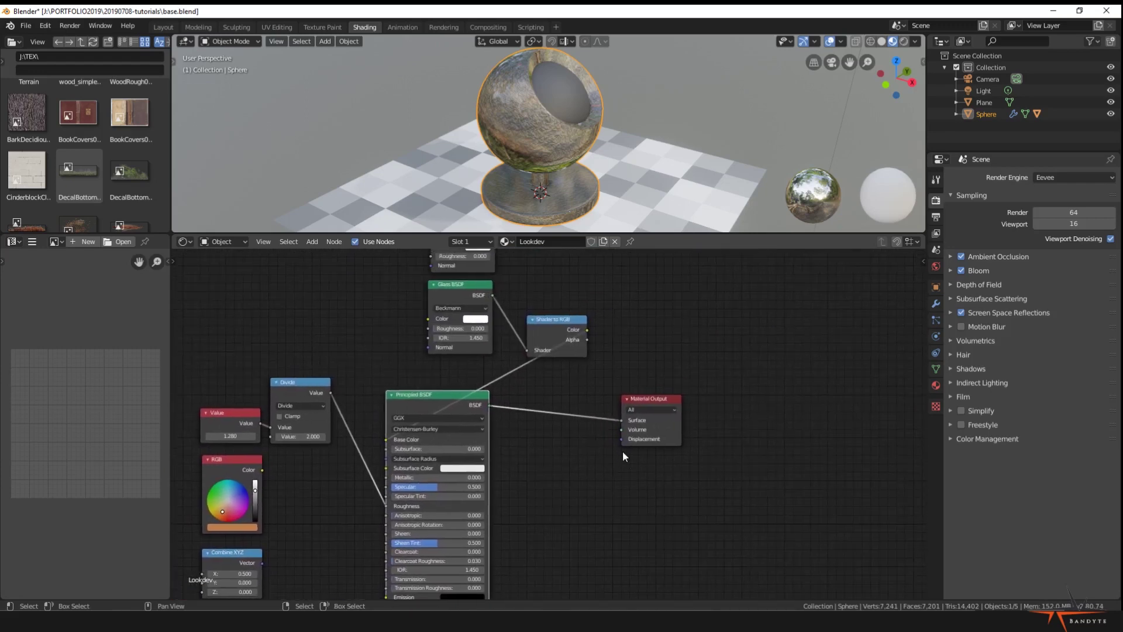
{"action": "scroll", "coordinate": [547, 429], "scroll_direction": "up", "scroll_amount": 3}
{"action": "middle_click_drag", "start_coordinate": [565, 442], "coordinate": [398, 438]}
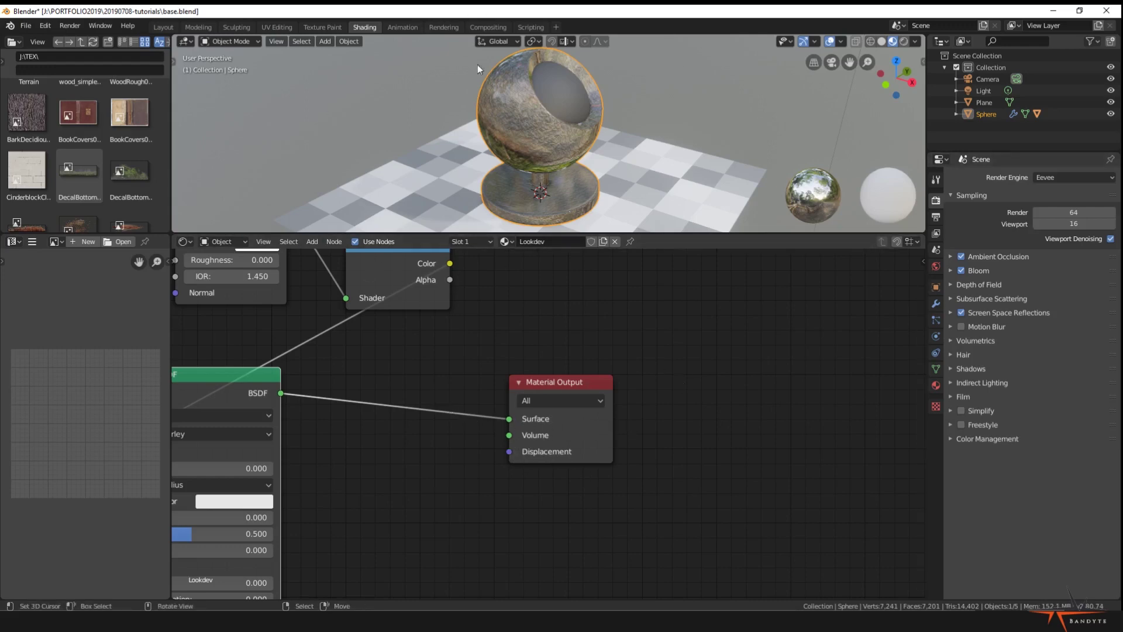
- Set the Material Output's target to Eevee and move the node up and away from the Principled BSDF
{"action": "left_click", "coordinate": [575, 402]}
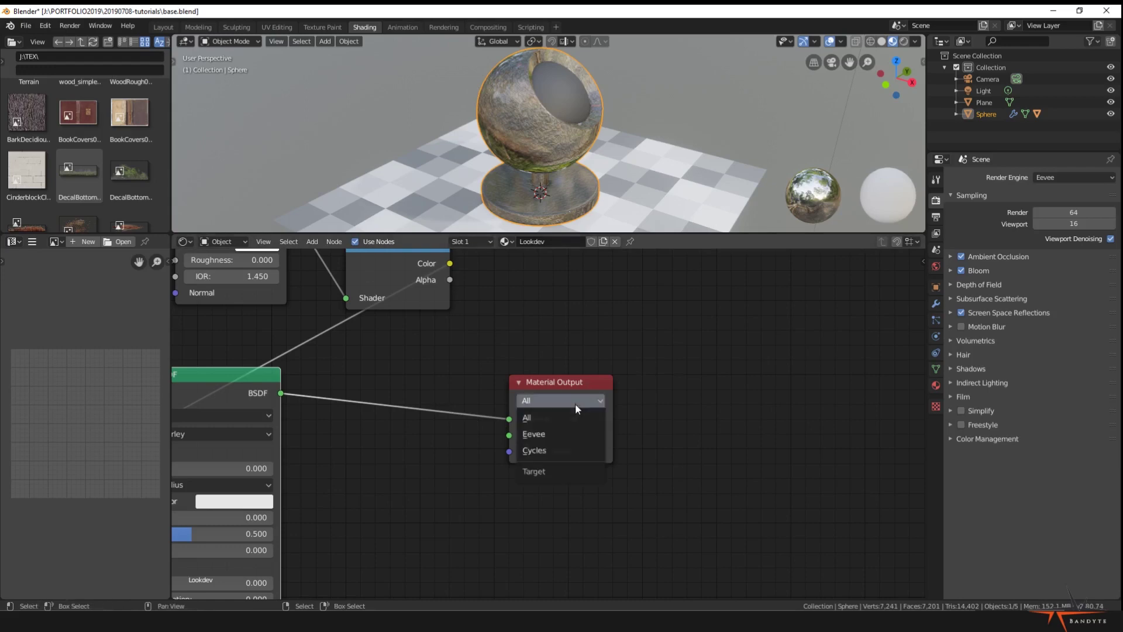
{"action": "left_click", "coordinate": [567, 433]}
{"action": "left_click_drag", "start_coordinate": [574, 384], "coordinate": [633, 321]}
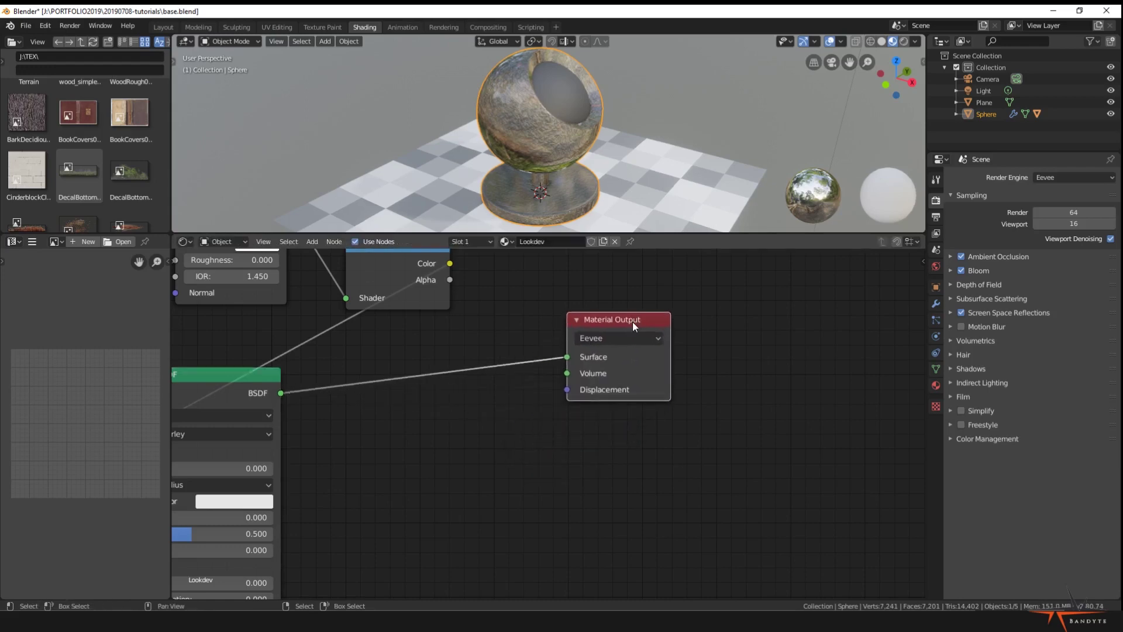
- Set the Material Output's target back to All
{"action": "left_click", "coordinate": [606, 337]}
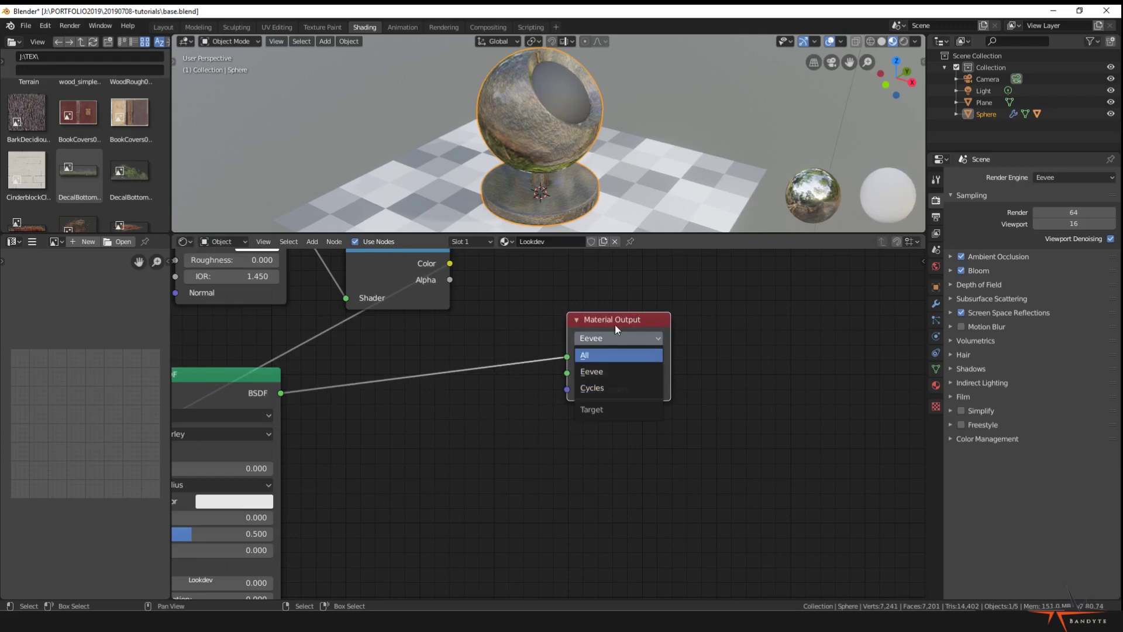
{"action": "left_click", "coordinate": [612, 335]}
{"action": "left_click", "coordinate": [612, 335]}
{"action": "left_click", "coordinate": [602, 353]}
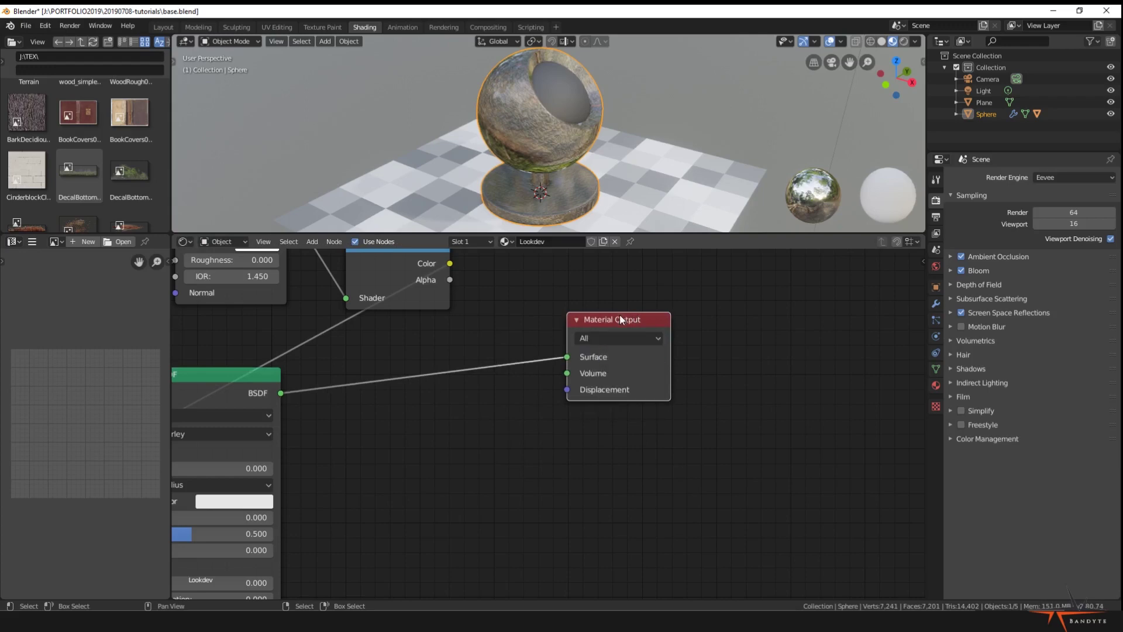
- Box-select all input, texture, converter and Bump nodes feeding the Principled BSDF and move them slightly left along with the Material Output
{"action": "scroll", "coordinate": [620, 315], "scroll_direction": "down", "scroll_amount": 6}
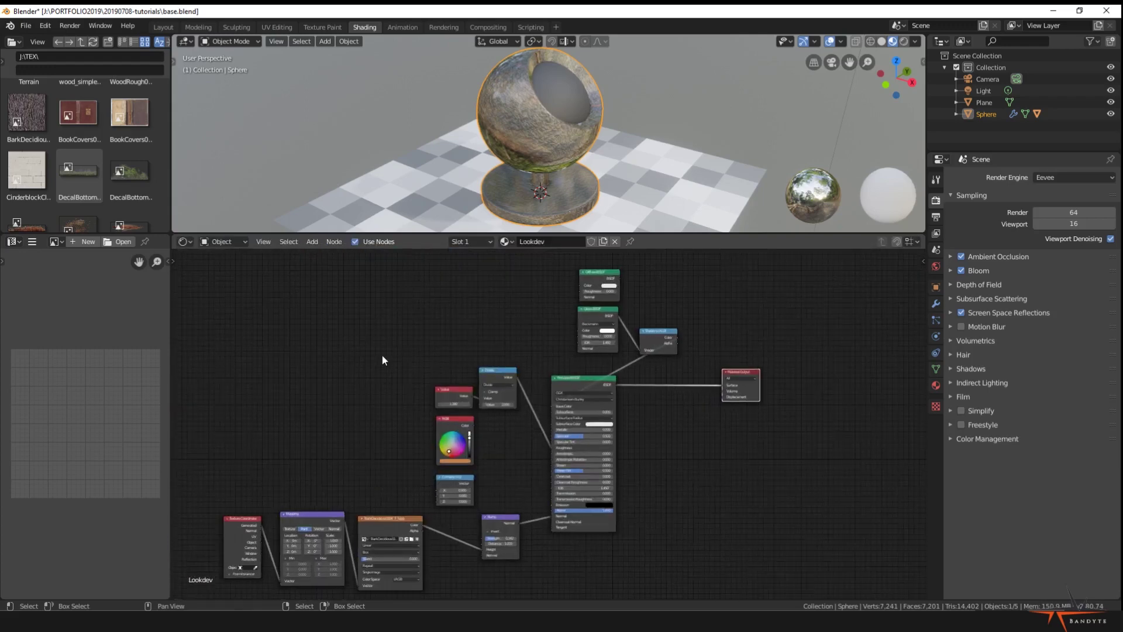
{"action": "middle_click_drag", "start_coordinate": [381, 355], "coordinate": [427, 337]}
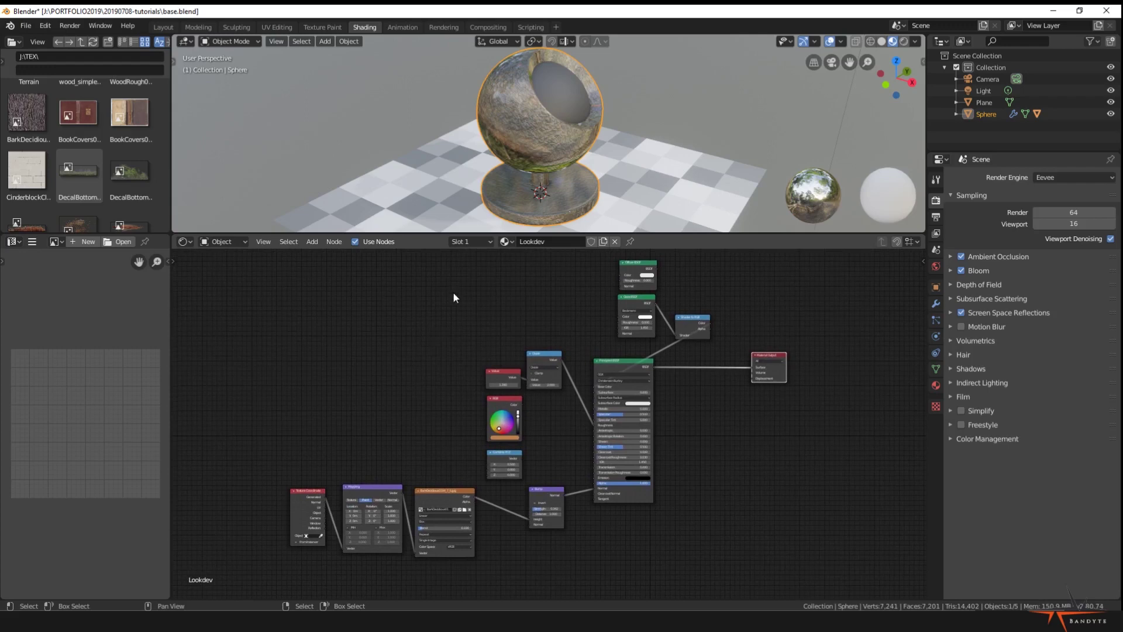
{"action": "key", "text": "b"}
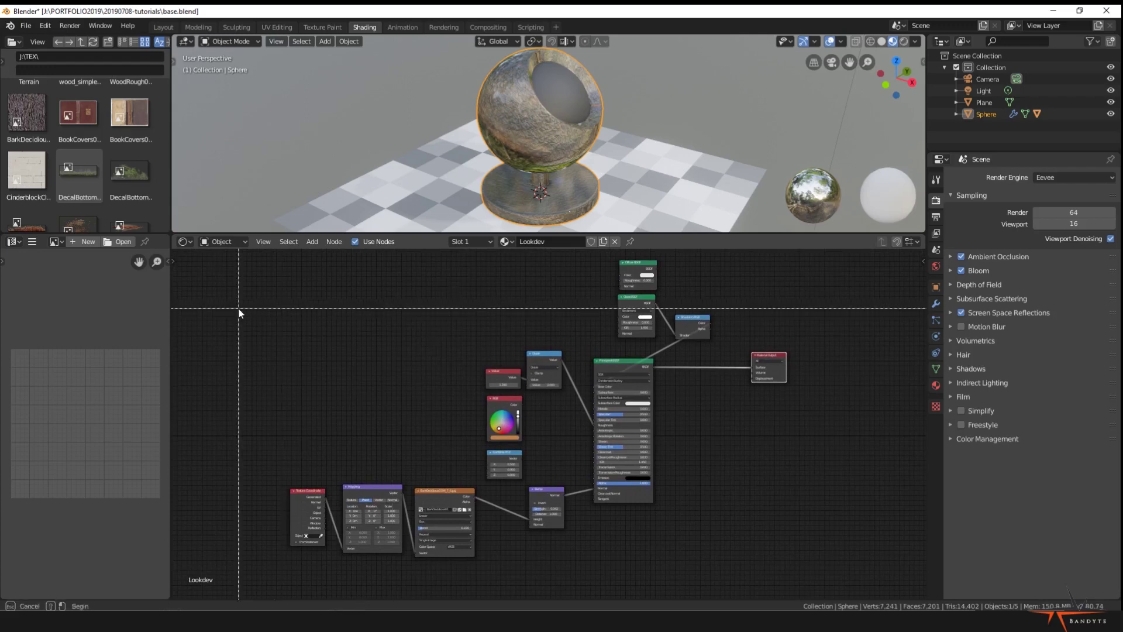
{"action": "left_click_drag", "start_coordinate": [271, 324], "coordinate": [570, 576]}
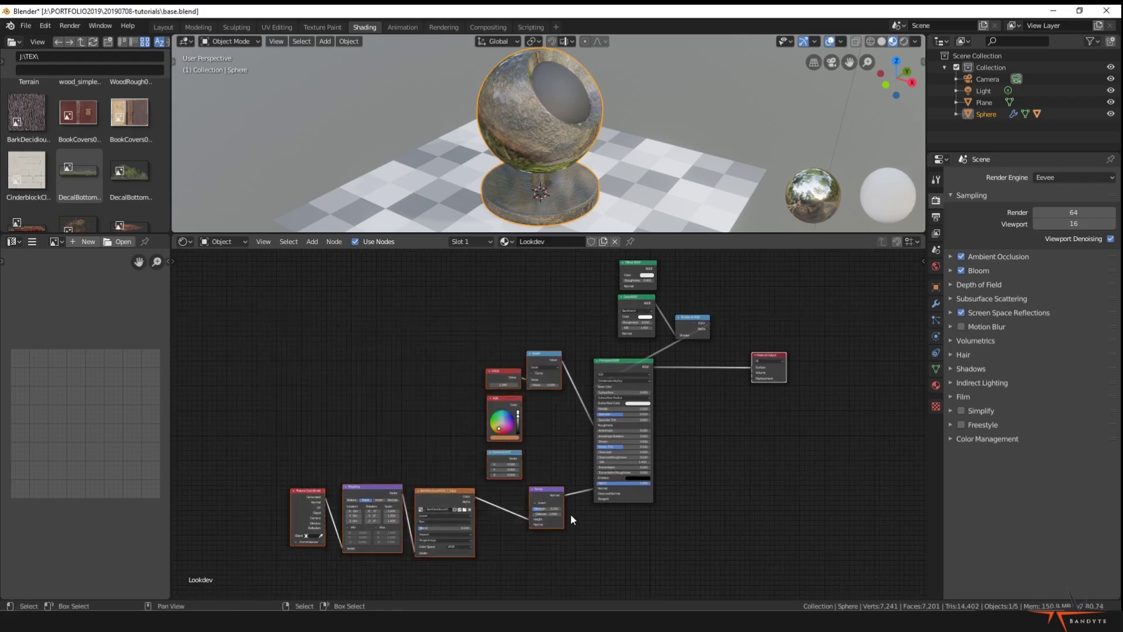
{"action": "key", "text": "g"}
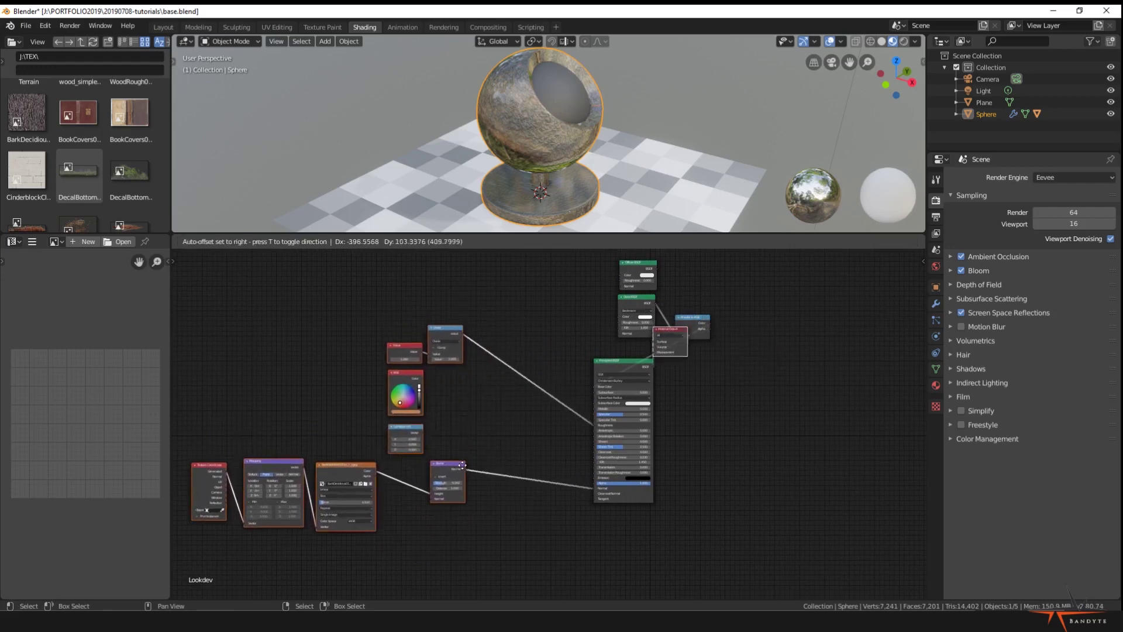
{"action": "left_click", "coordinate": [536, 467]}
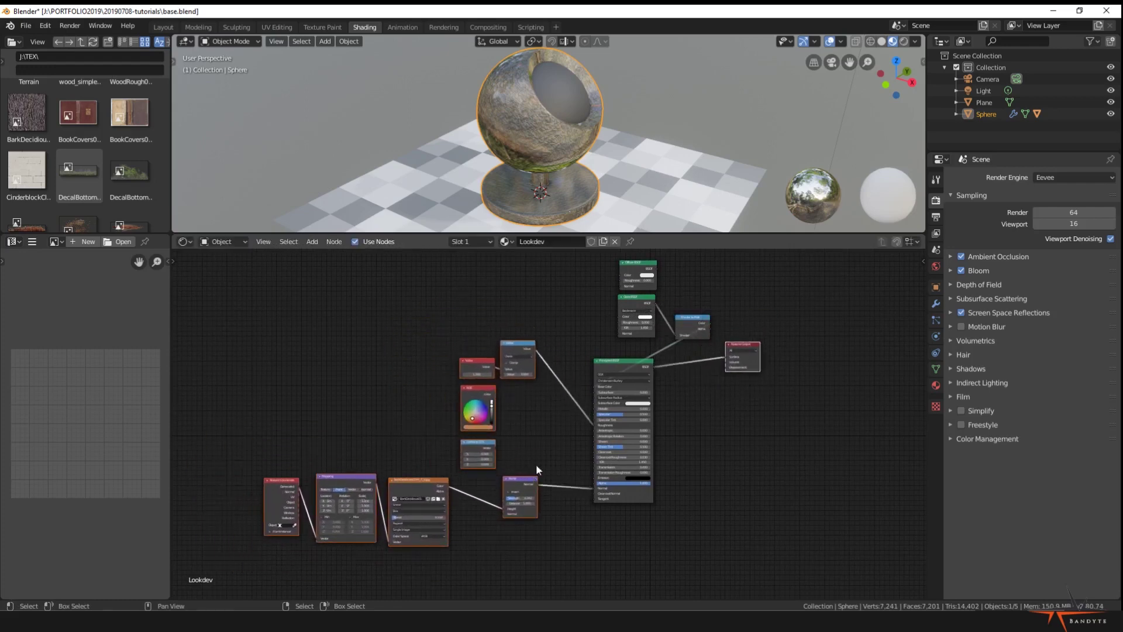
{"action": "left_click", "coordinate": [622, 370]}
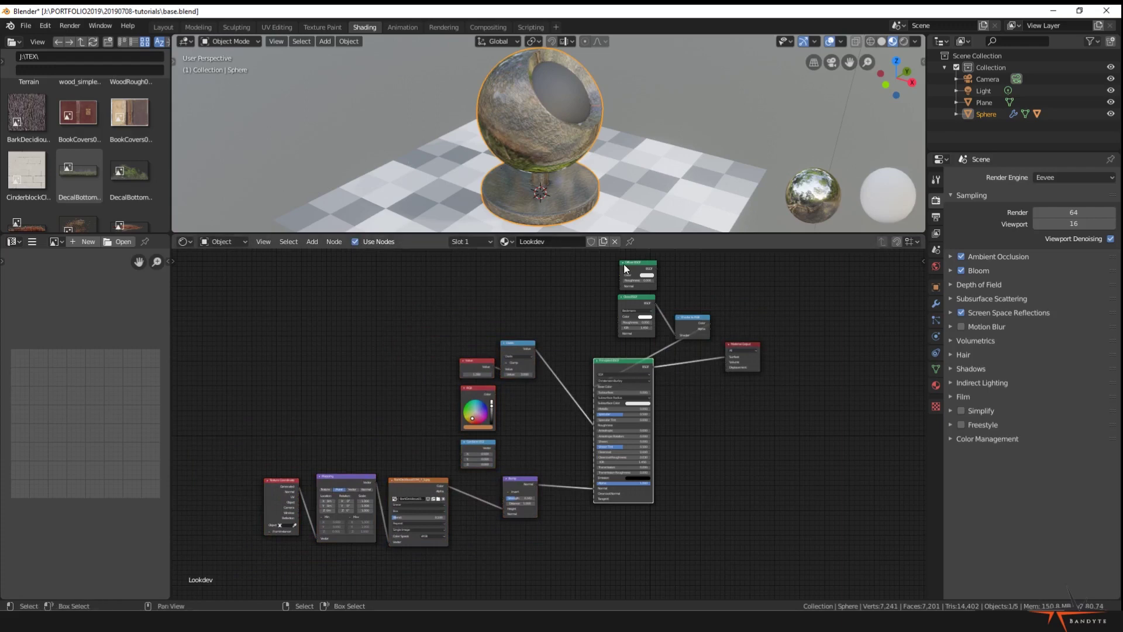
{"action": "key", "text": "g"}
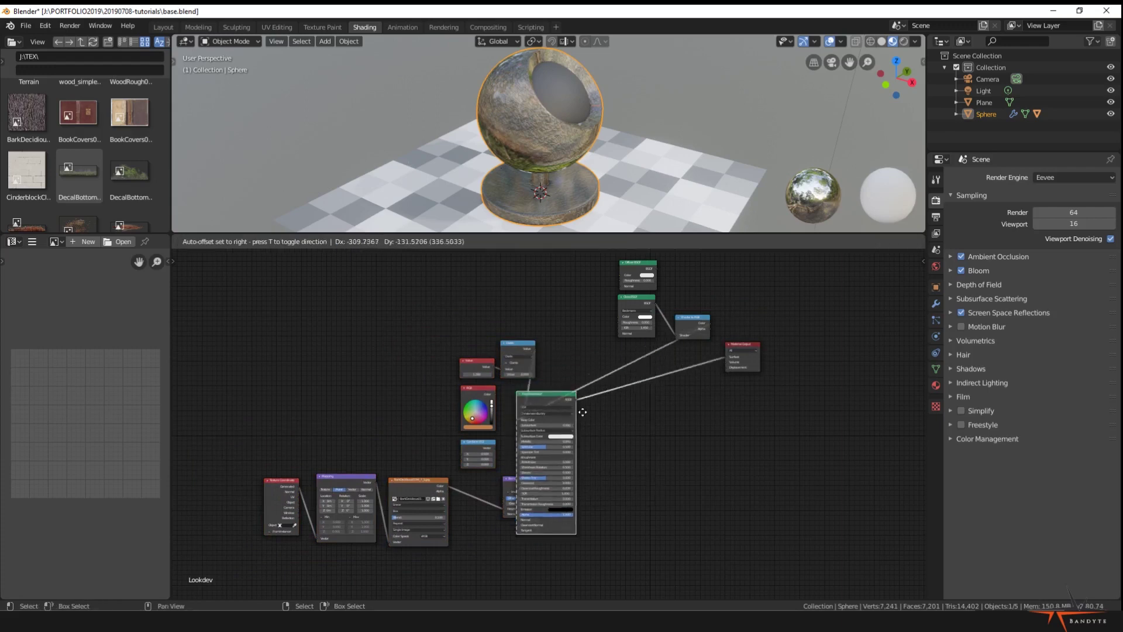
{"action": "key", "text": "Escape"}
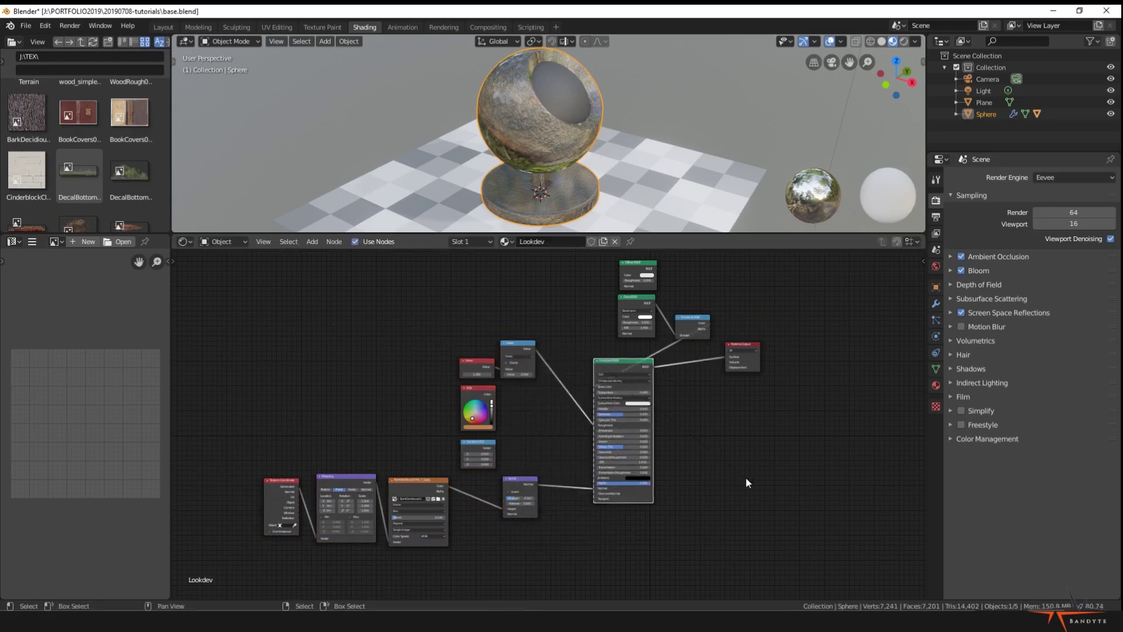
- Select the nodes feeding the Principled BSDF together with it, try scaling their layout, and move the group left, away from the Material Output
{"action": "left_click_drag", "start_coordinate": [260, 346], "coordinate": [549, 525]}
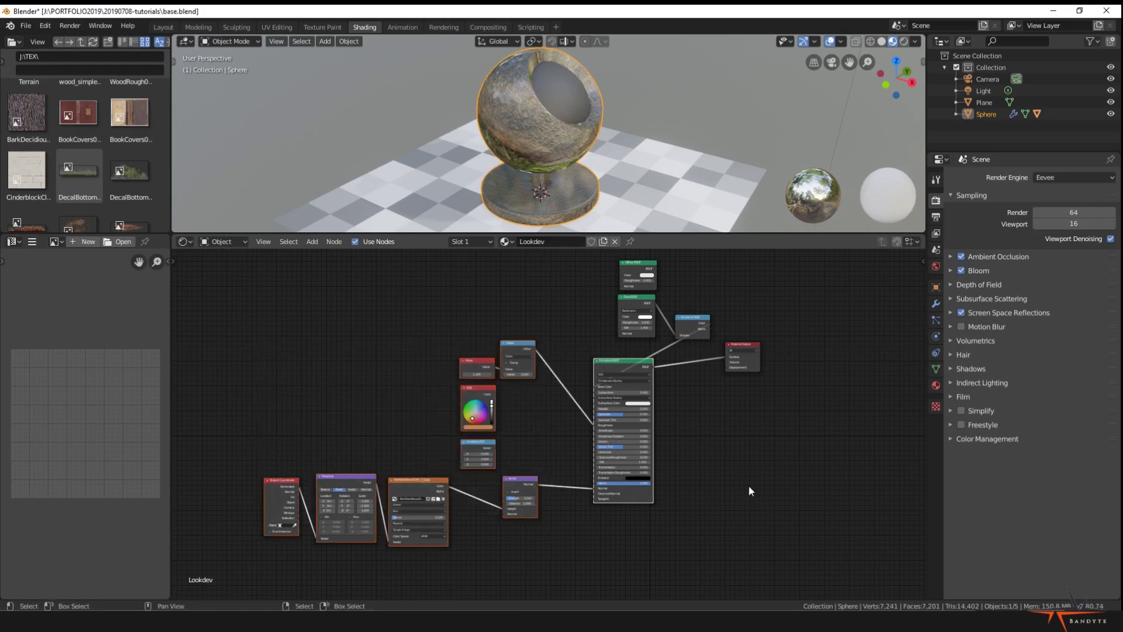
{"action": "key", "text": "s"}
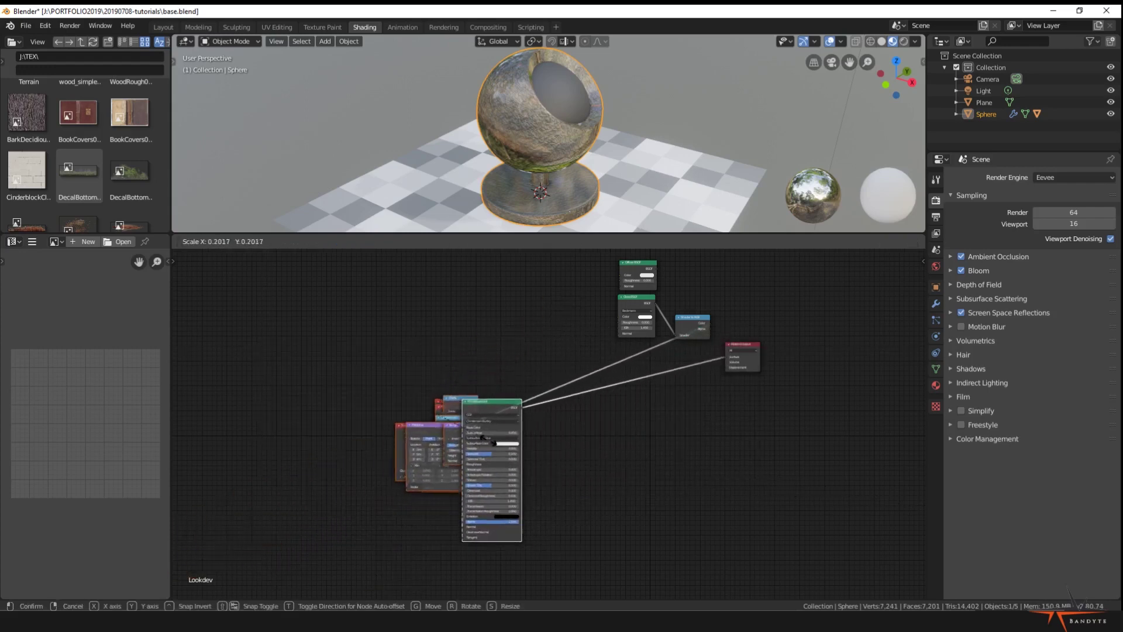
{"action": "mouse_move", "coordinate": [576, 456]}
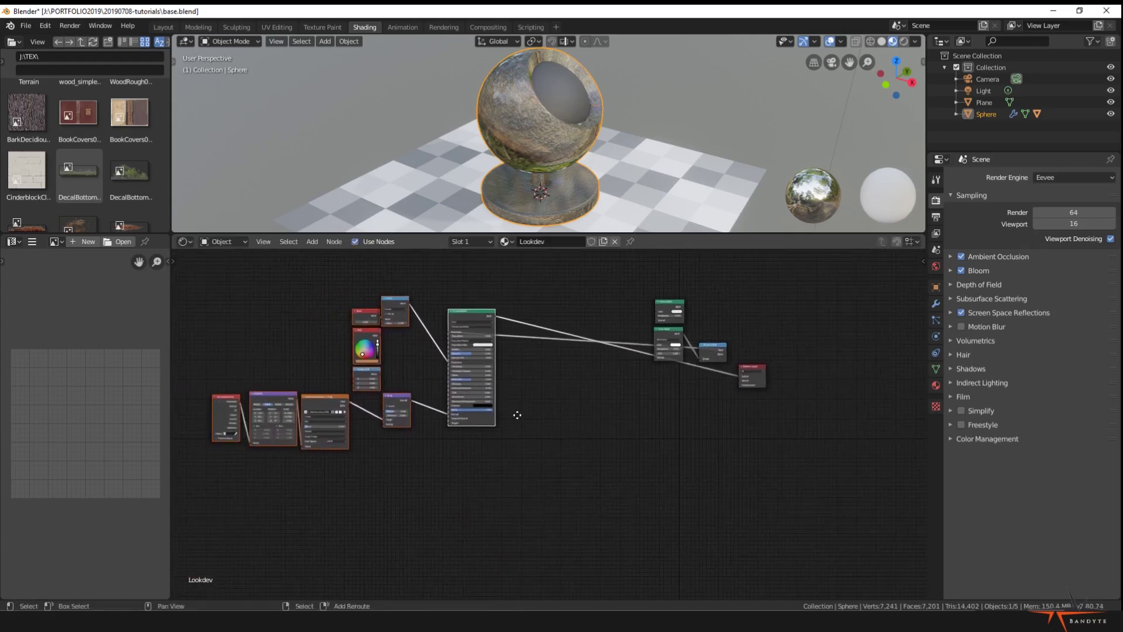
{"action": "left_click", "coordinate": [561, 409]}
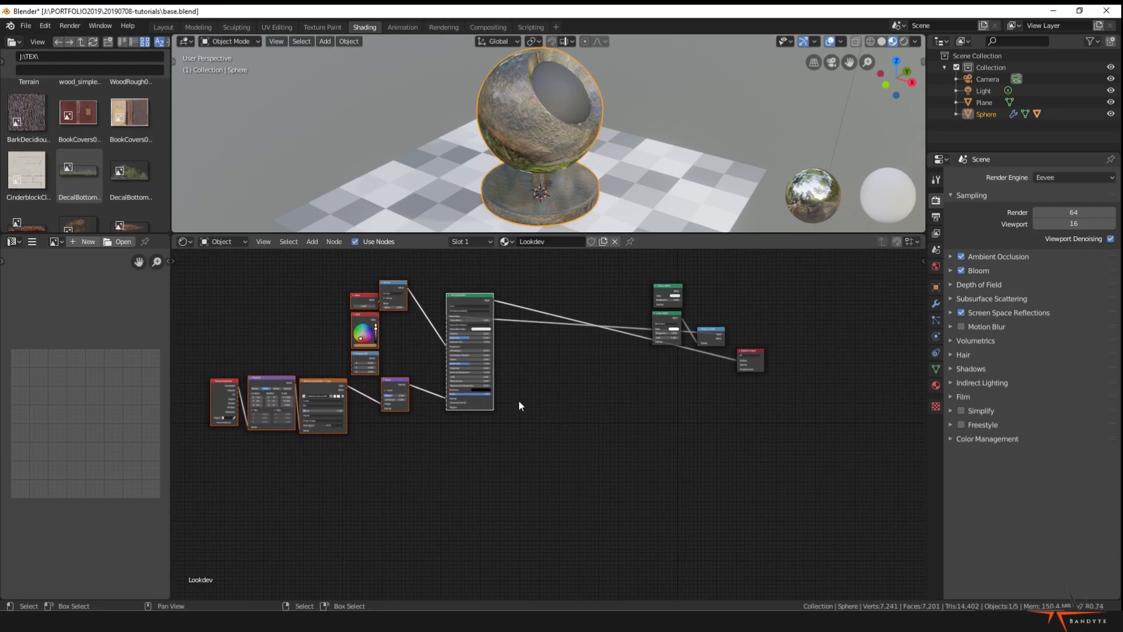
- Toggle the collapsed state of the selected nodes, then collapse only the Texture Coordinate, Mapping and image texture nodes
{"action": "key", "text": "h"}
{"action": "key", "text": "h"}
{"action": "left_click", "coordinate": [204, 371]}
{"action": "left_click_drag", "start_coordinate": [205, 372], "coordinate": [337, 442]}
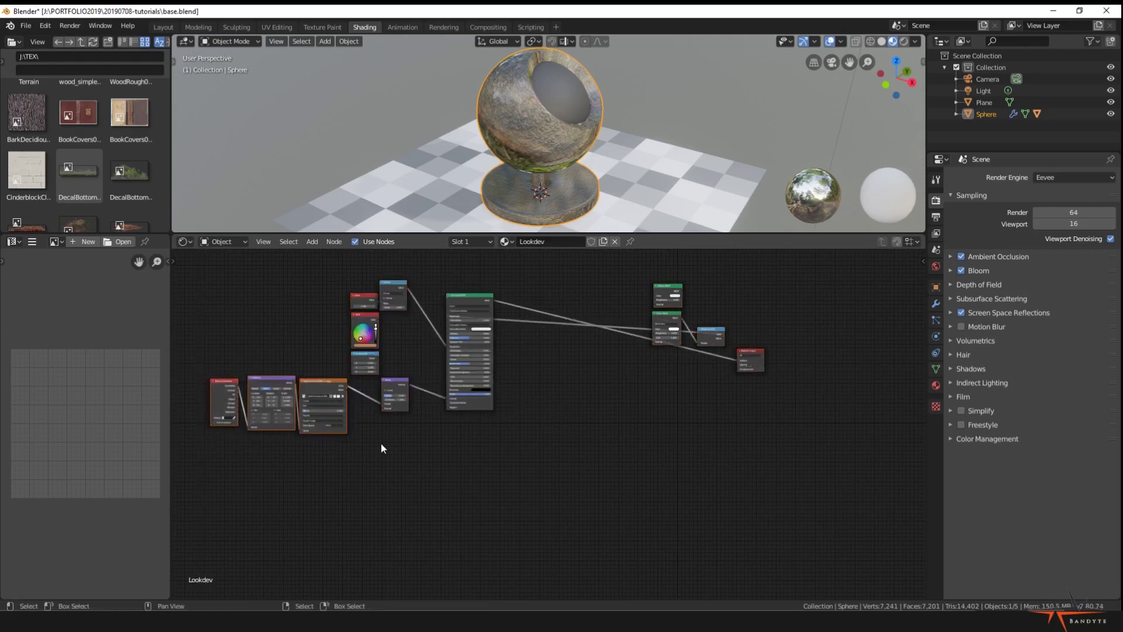
{"action": "key", "text": "h"}
- Scale the three collapsed texture nodes closer together and move them beside the Bump node
{"action": "key", "text": "s"}
{"action": "left_click", "coordinate": [321, 424]}
{"action": "key", "text": "g"}
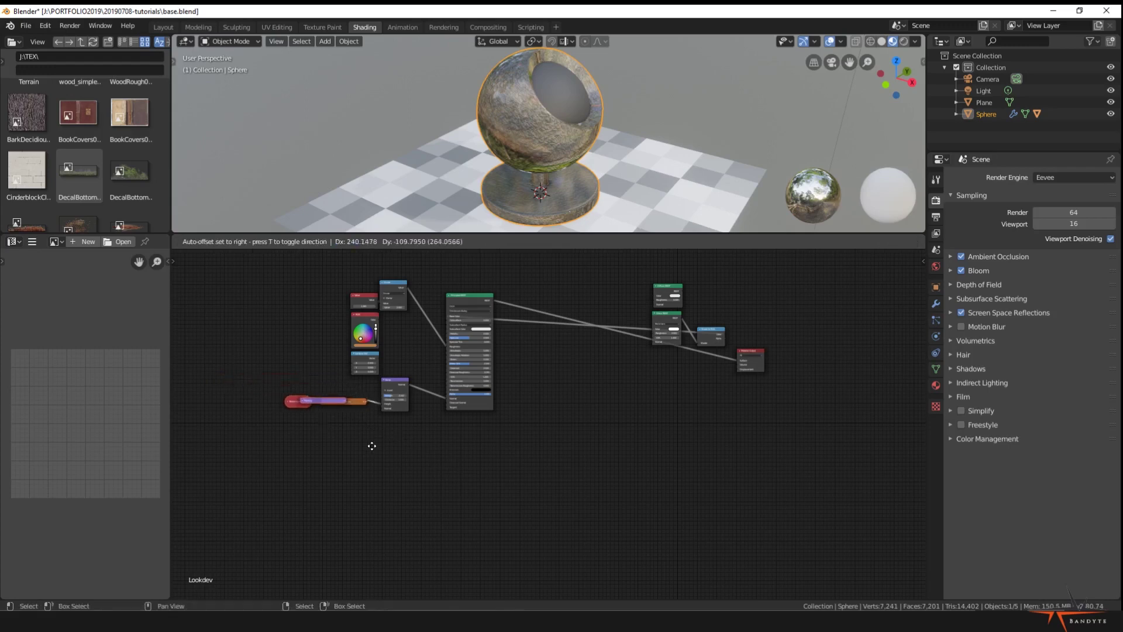
{"action": "left_click", "coordinate": [373, 442]}
- Add a Frame node and resize it to surround the Principled BSDF and all nodes feeding it
{"action": "middle_click_drag", "start_coordinate": [457, 430], "coordinate": [397, 461]}
{"action": "key", "text": "a"}
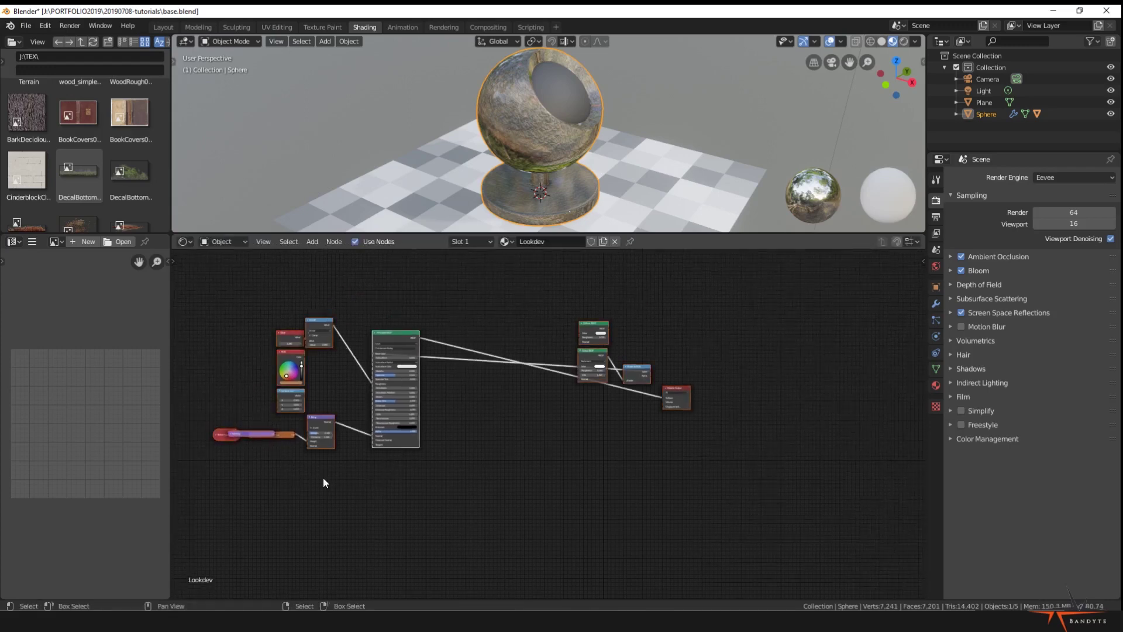
{"action": "key", "text": "shift+a"}
{"action": "mouse_move", "coordinate": [325, 478]}
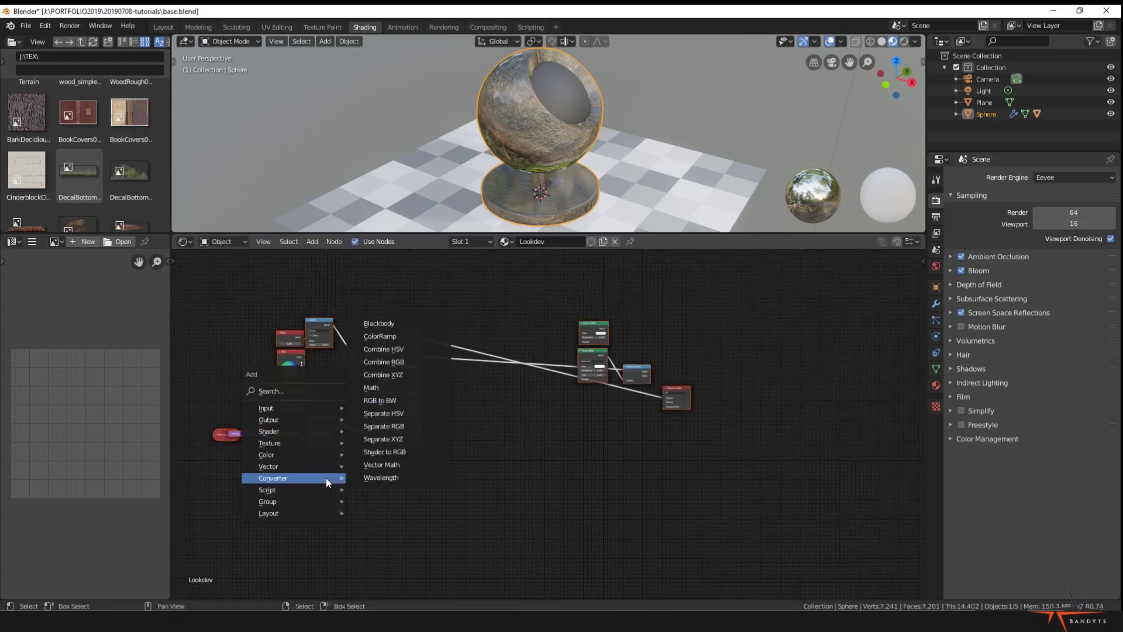
{"action": "mouse_move", "coordinate": [303, 513]}
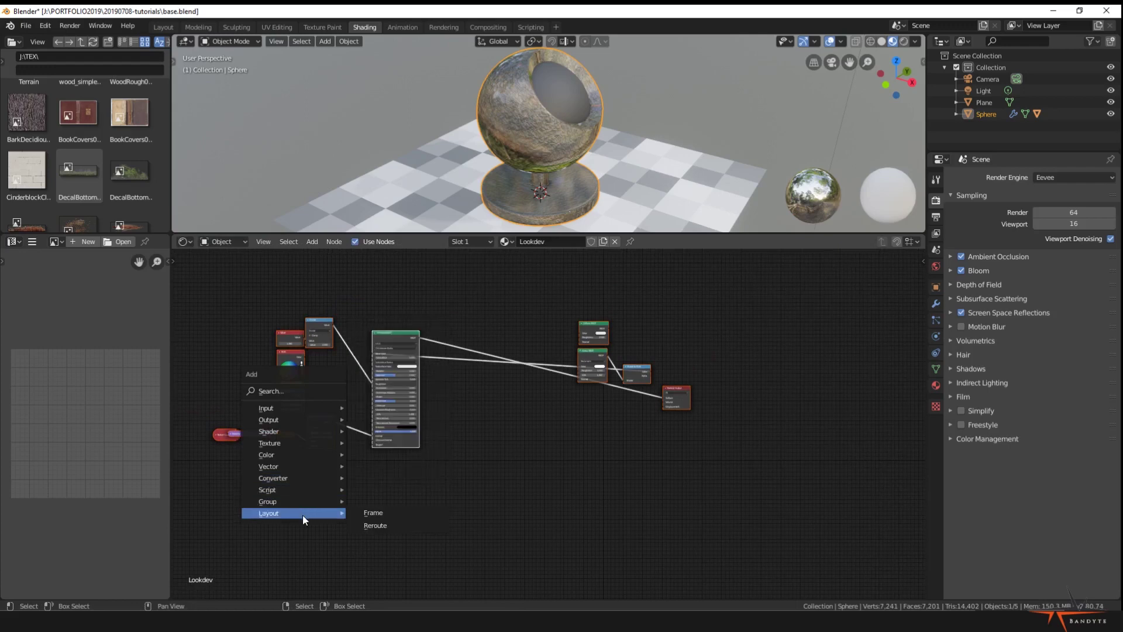
{"action": "left_click", "coordinate": [382, 515]}
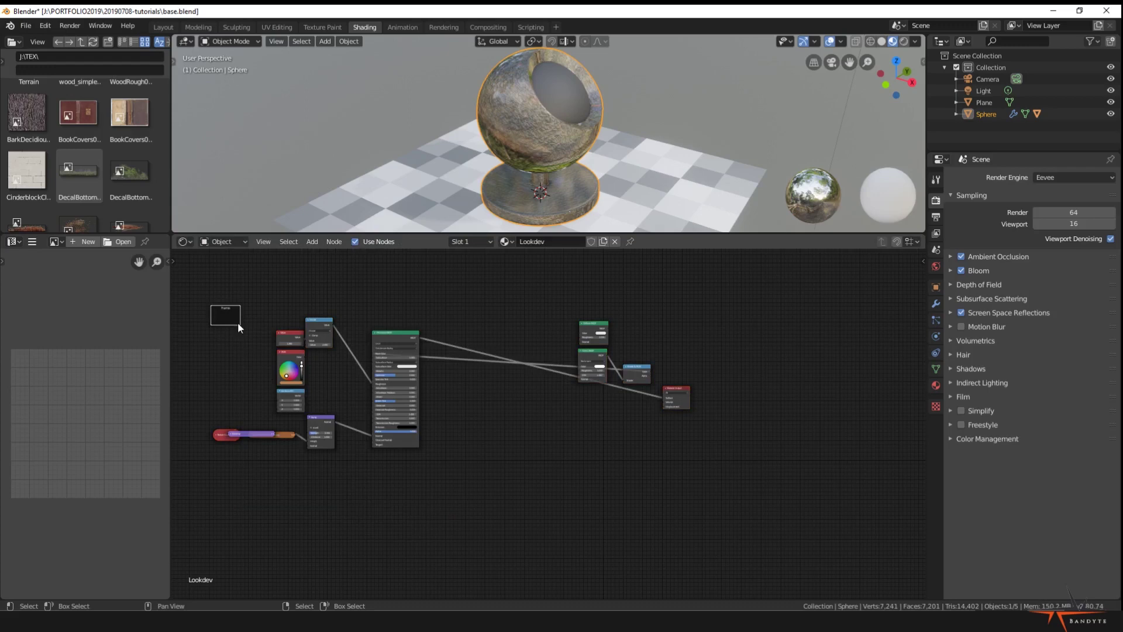
{"action": "left_click_drag", "start_coordinate": [238, 322], "coordinate": [421, 322]}
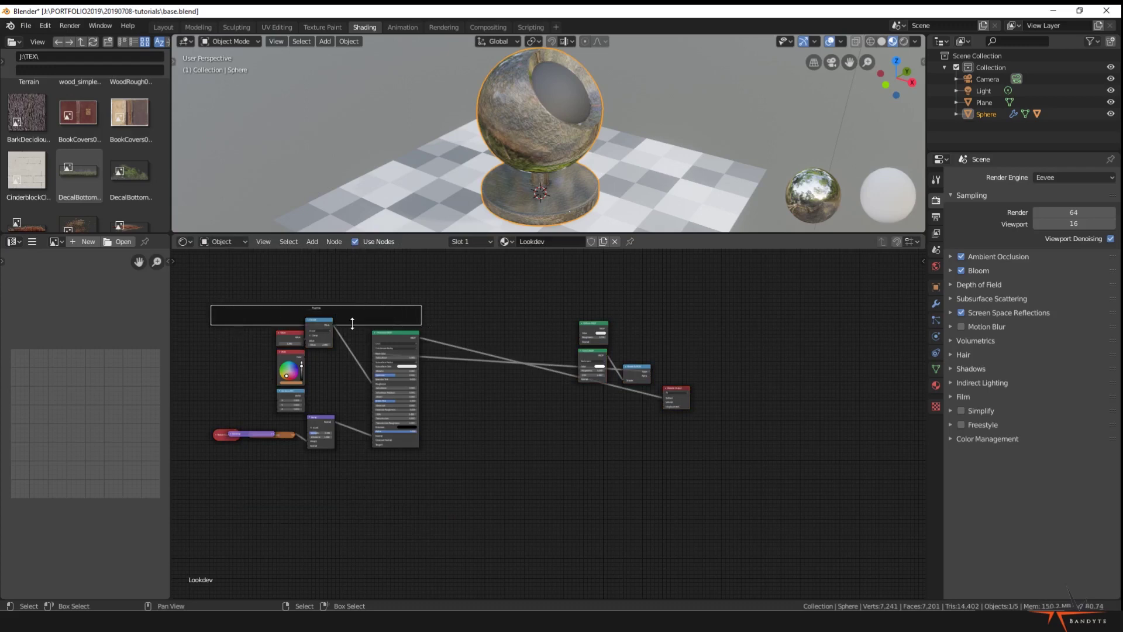
{"action": "left_click_drag", "start_coordinate": [352, 324], "coordinate": [374, 304]}
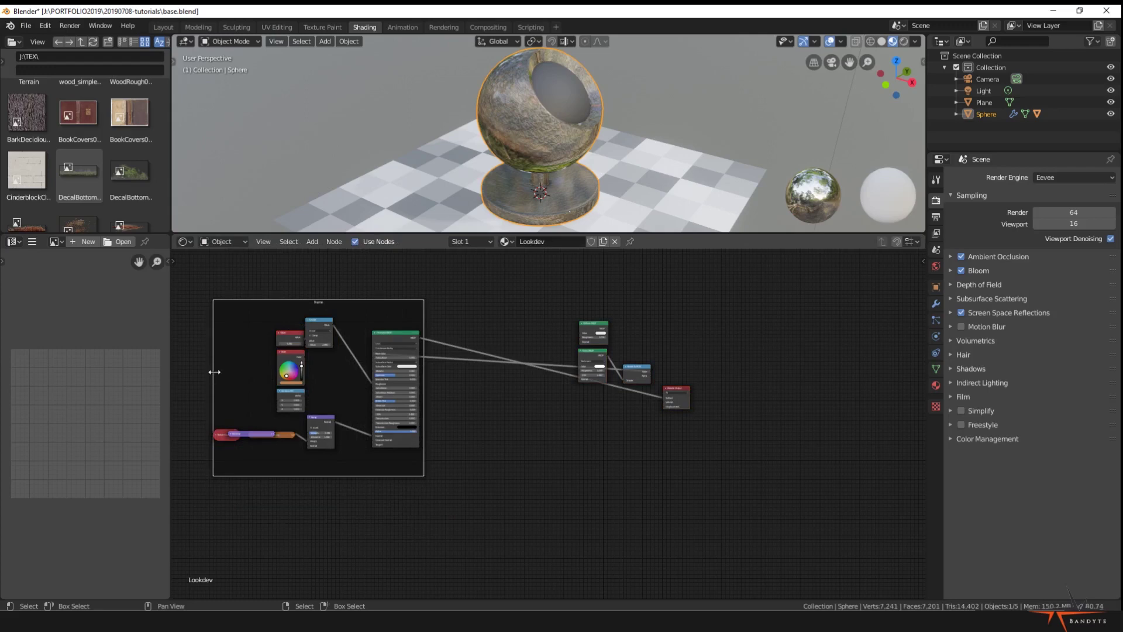
{"action": "left_click_drag", "start_coordinate": [211, 376], "coordinate": [189, 373]}
- Select all nodes inside the frame with the frame active, parent them to it, and select only the frame
{"action": "left_click", "coordinate": [392, 335]}
{"action": "left_click", "coordinate": [320, 328], "text": "shift"}
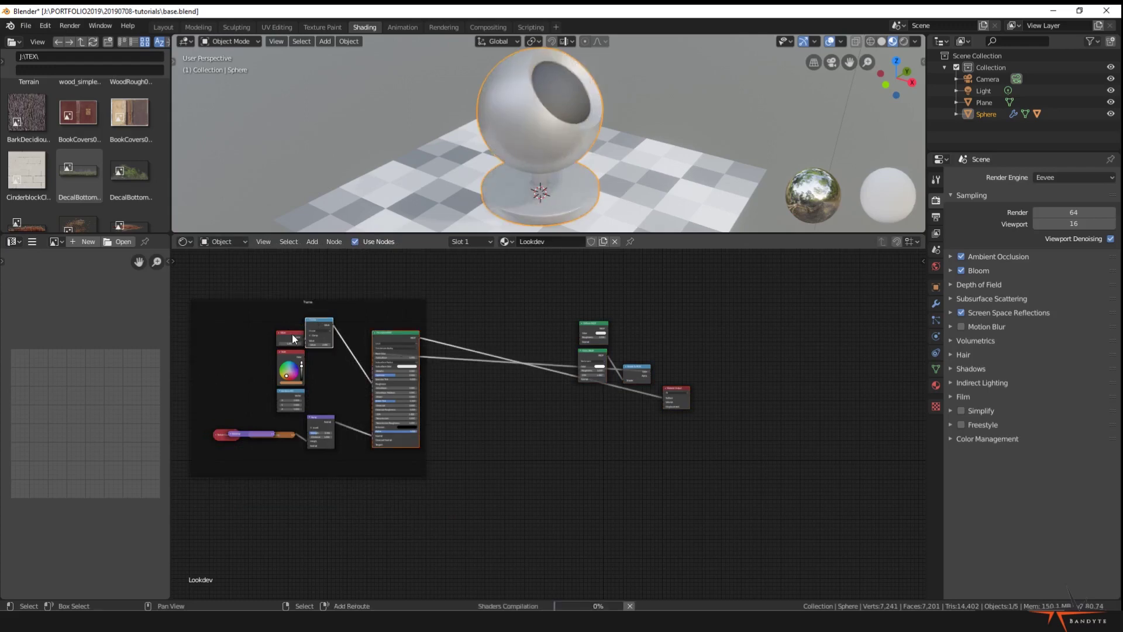
{"action": "left_click", "coordinate": [293, 336], "text": "shift"}
{"action": "left_click", "coordinate": [293, 374], "text": "shift"}
{"action": "key", "text": "b"}
{"action": "left_click_drag", "start_coordinate": [208, 311], "coordinate": [415, 469]}
{"action": "left_click", "coordinate": [229, 326], "text": "shift"}
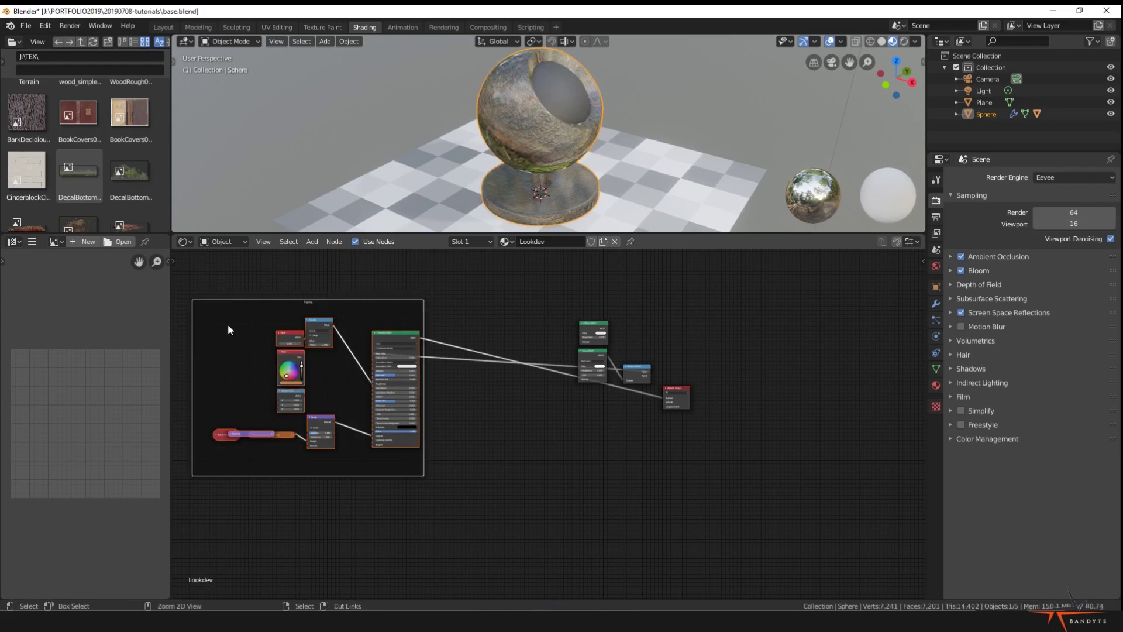
{"action": "key", "text": "ctrl+p"}
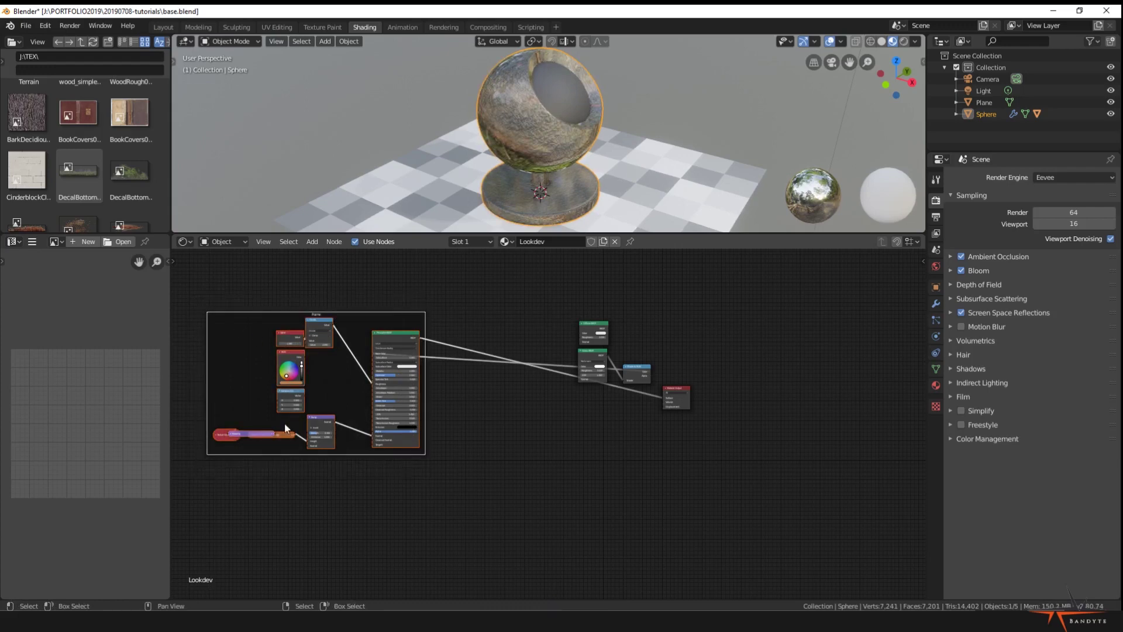
{"action": "left_click", "coordinate": [245, 331]}
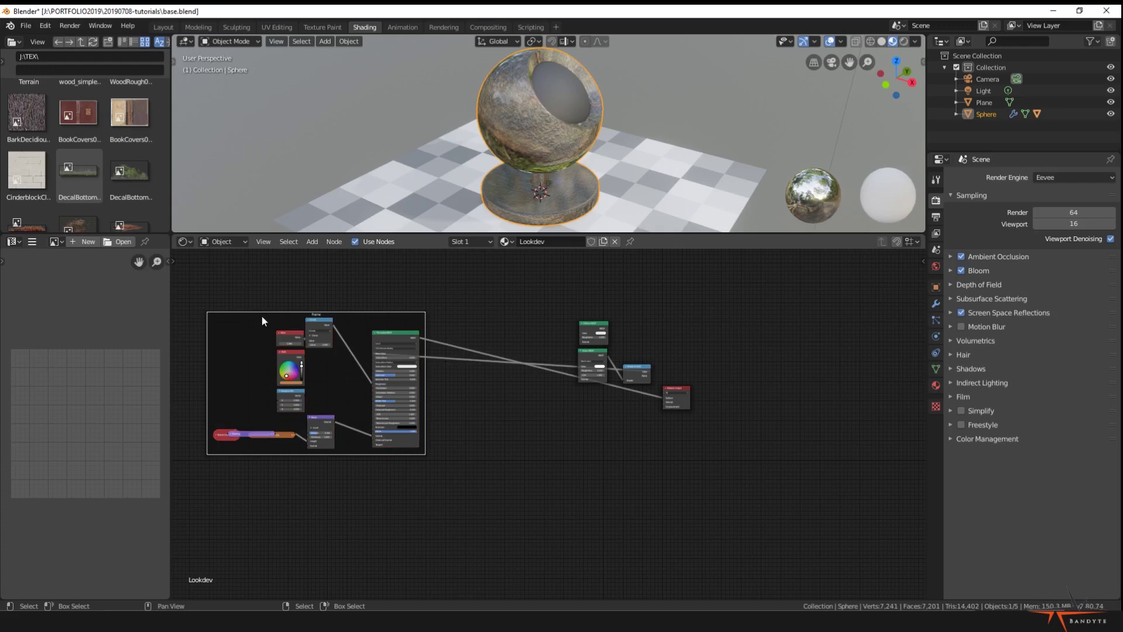
- Move the Glass BSDF and Shader to RGB nodes closer to the frame and combine them into a node group
{"action": "mouse_move", "coordinate": [257, 322]}
{"action": "left_mouse_down"}
{"action": "mouse_move", "coordinate": [216, 357]}
{"action": "mouse_move", "coordinate": [347, 302]}
{"action": "mouse_move", "coordinate": [477, 446]}
{"action": "mouse_move", "coordinate": [763, 462]}
{"action": "mouse_move", "coordinate": [340, 348]}
{"action": "mouse_move", "coordinate": [430, 374]}
{"action": "mouse_move", "coordinate": [253, 308]}
{"action": "left_mouse_up"}
{"action": "scroll", "coordinate": [496, 353], "scroll_direction": "up", "scroll_amount": 4}
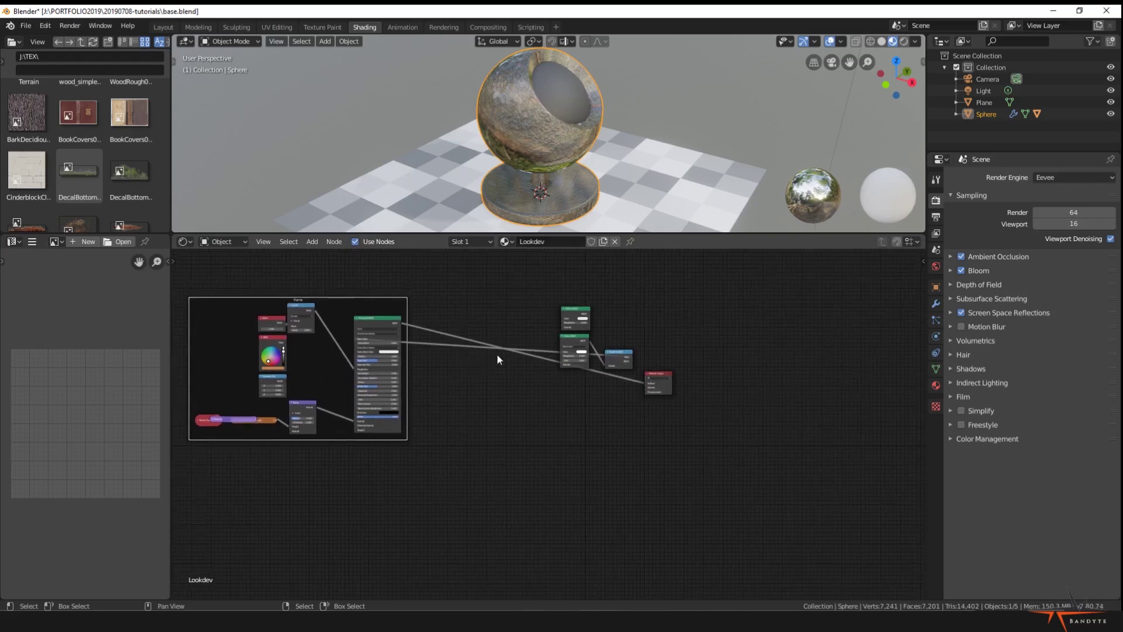
{"action": "left_click_drag", "start_coordinate": [583, 278], "coordinate": [445, 274]}
{"action": "middle_click_drag", "start_coordinate": [509, 340], "coordinate": [531, 454]}
{"action": "left_click_drag", "start_coordinate": [682, 426], "coordinate": [476, 389]}
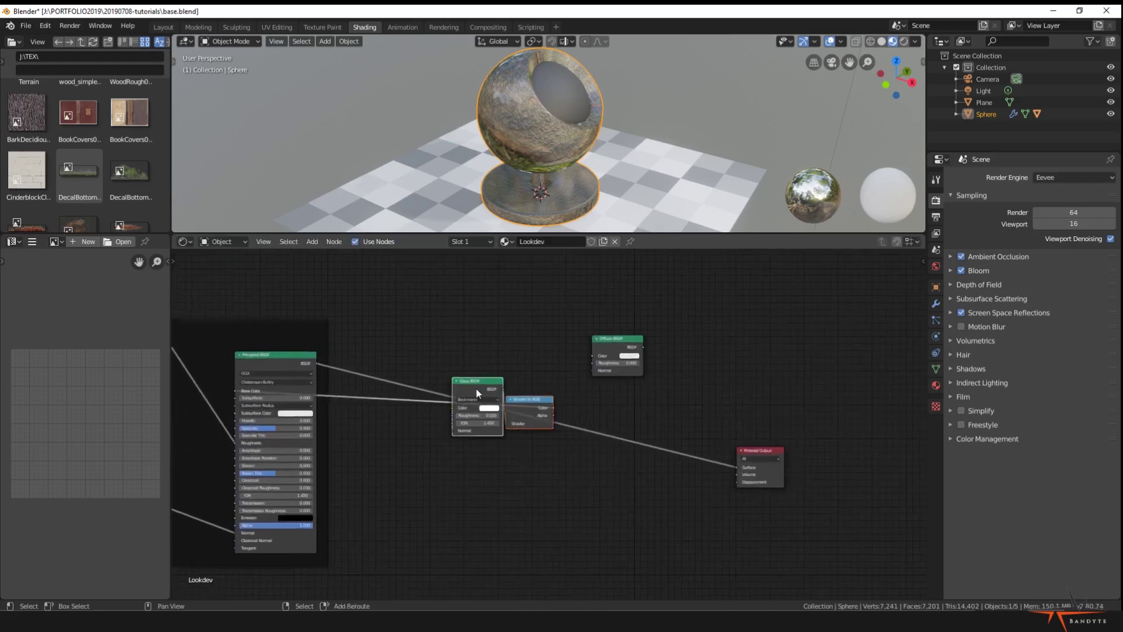
{"action": "key", "text": "ctrl+g"}
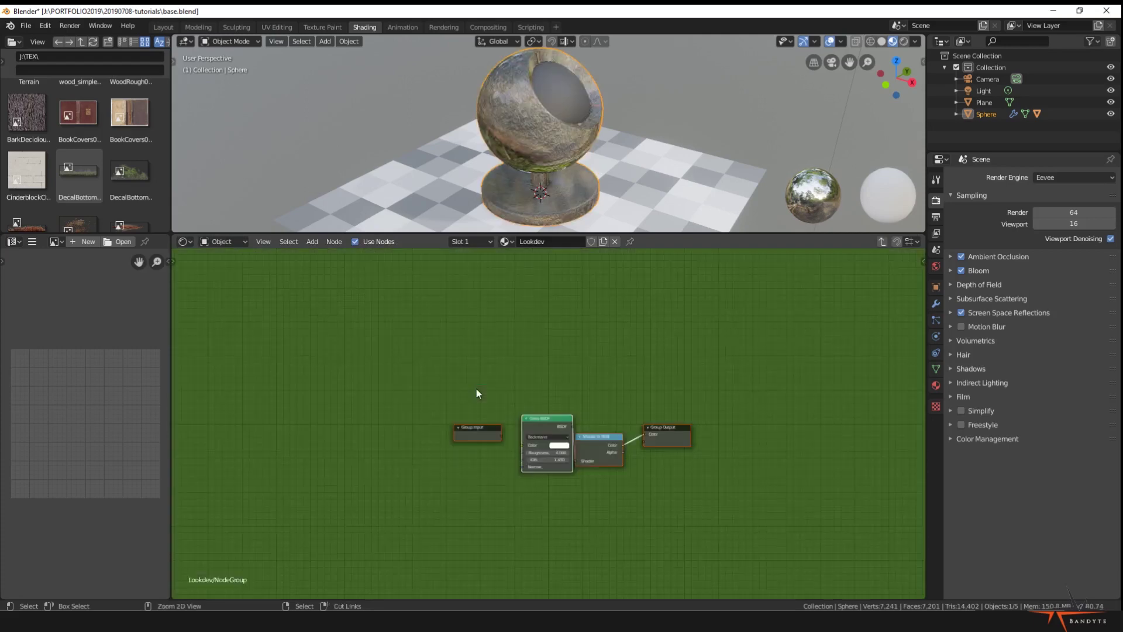
- Expose the Glass BSDF's Color through the Group Input and return to the main node tree
{"action": "scroll", "coordinate": [573, 433], "scroll_direction": "up", "scroll_amount": 1}
{"action": "middle_click_drag", "start_coordinate": [624, 464], "coordinate": [532, 451]}
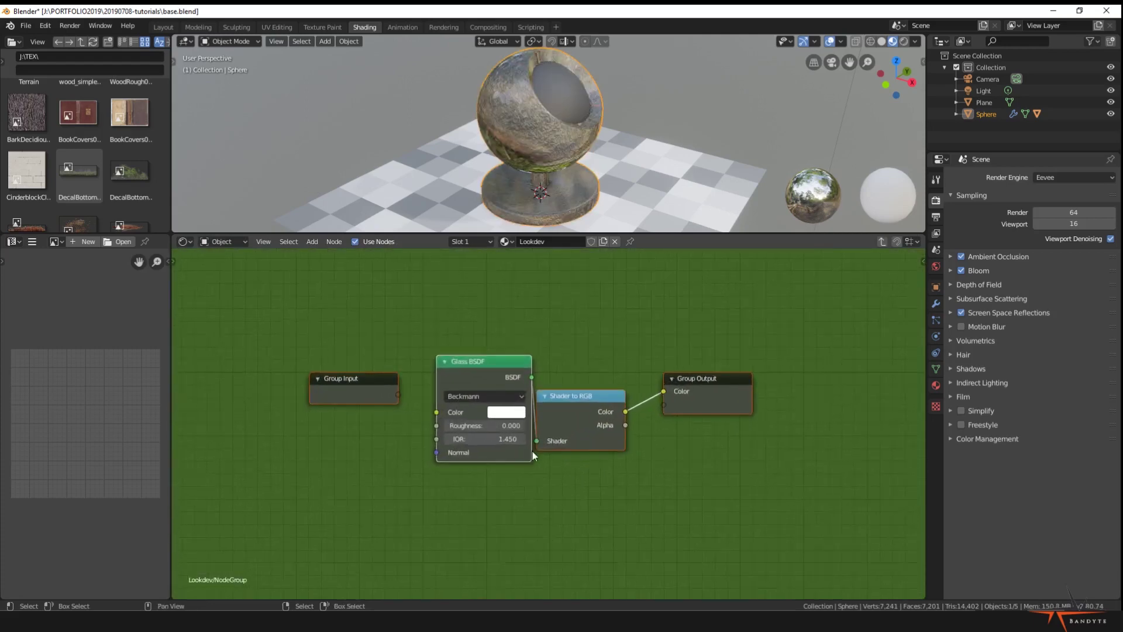
{"action": "scroll", "coordinate": [514, 427], "scroll_direction": "down", "scroll_amount": 2}
{"action": "scroll", "coordinate": [432, 405], "scroll_direction": "up", "scroll_amount": 2}
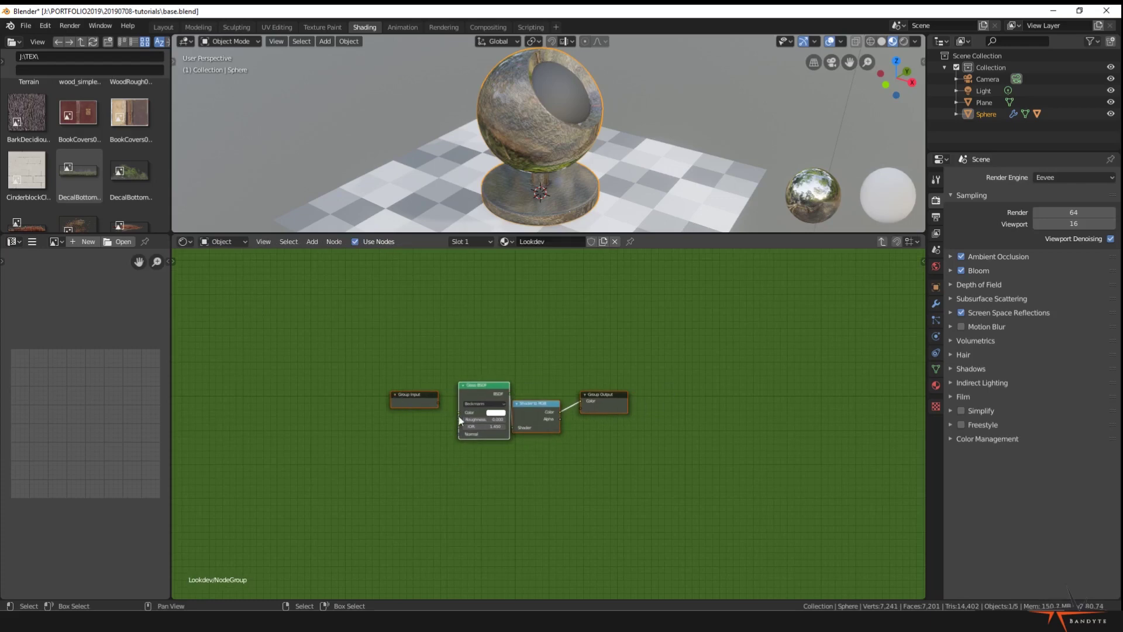
{"action": "left_click_drag", "start_coordinate": [398, 398], "coordinate": [429, 408]}
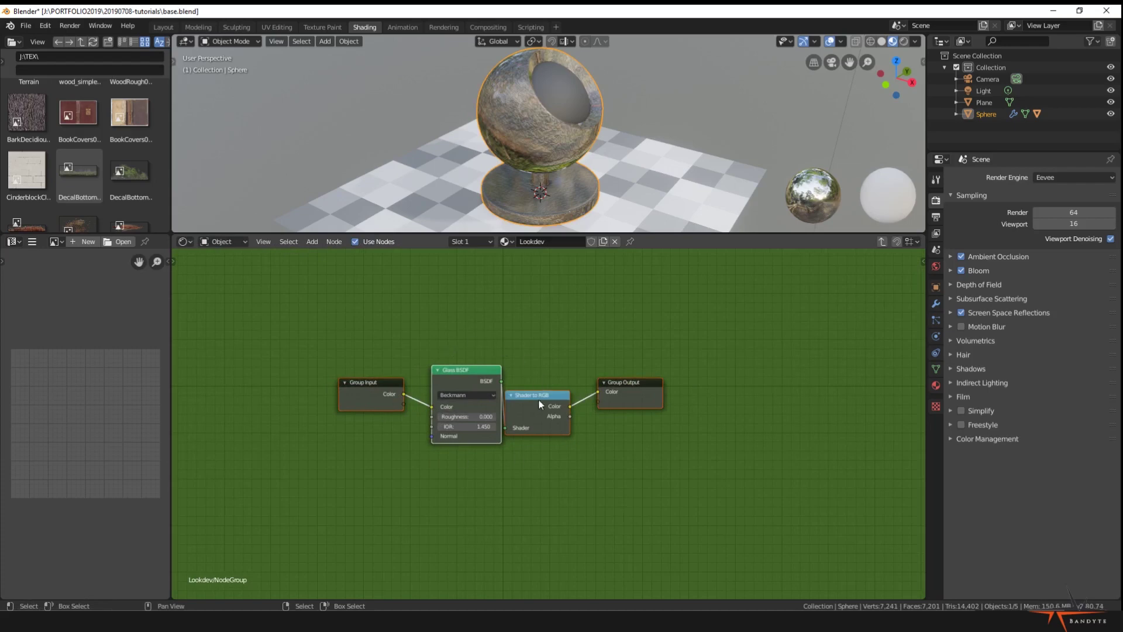
{"action": "key", "text": "Tab"}
{"action": "left_click_drag", "start_coordinate": [503, 386], "coordinate": [386, 366]}
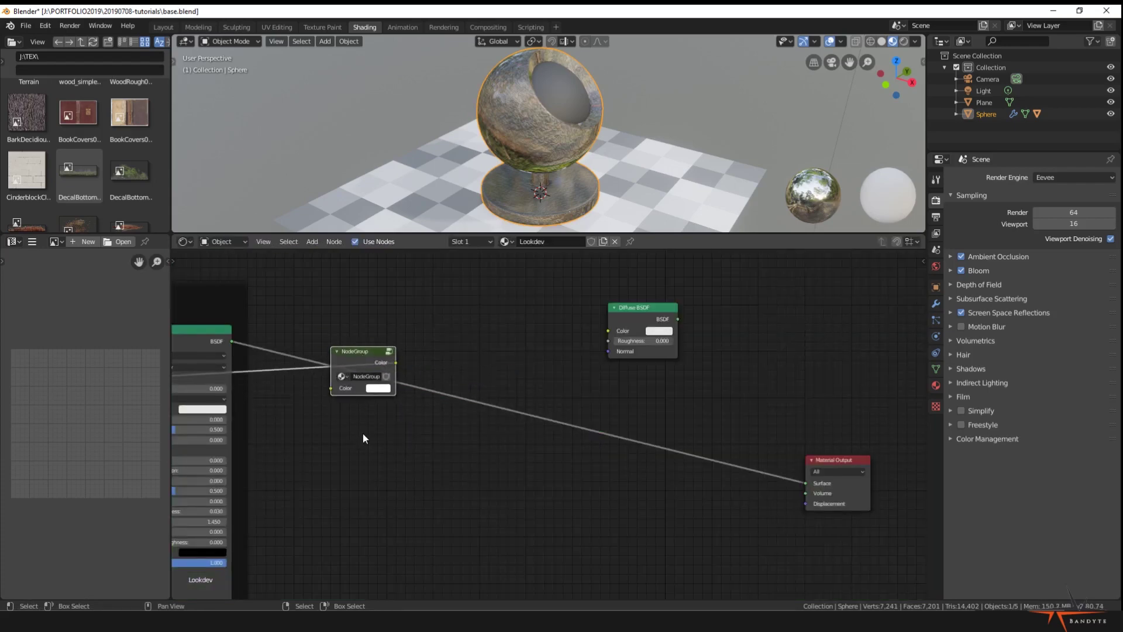
- Move the node group into the frame, between the RGB node and the Principled BSDF
{"action": "left_click_drag", "start_coordinate": [329, 389], "coordinate": [377, 453]}
{"action": "left_click_drag", "start_coordinate": [396, 364], "coordinate": [501, 425]}
{"action": "middle_click_drag", "start_coordinate": [580, 493], "coordinate": [865, 564]}
{"action": "scroll", "coordinate": [721, 520], "scroll_direction": "down", "scroll_amount": 3}
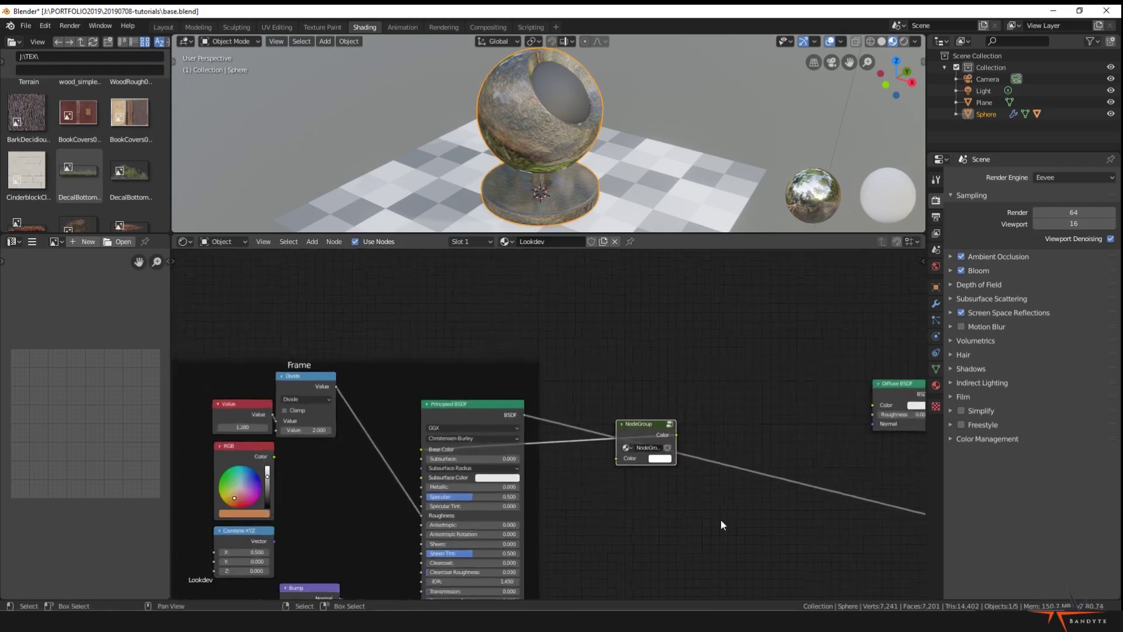
{"action": "left_click_drag", "start_coordinate": [630, 426], "coordinate": [363, 479]}
{"action": "scroll", "coordinate": [363, 479], "scroll_direction": "up", "scroll_amount": 1}
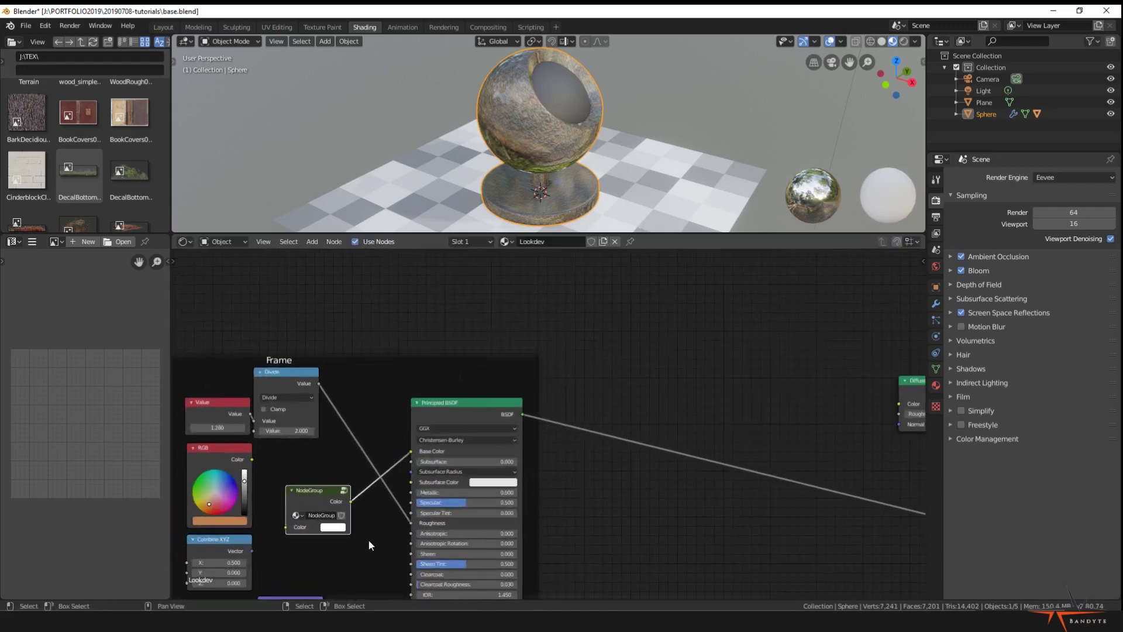
- Connect the RGB node's Color to the node group's Color input and briefly look inside the group
{"action": "middle_click_drag", "start_coordinate": [376, 459], "coordinate": [619, 401]}
{"action": "scroll", "coordinate": [619, 401], "scroll_direction": "up", "scroll_amount": 1}
{"action": "left_click_drag", "start_coordinate": [468, 293], "coordinate": [515, 389]}
{"action": "middle_click_drag", "start_coordinate": [562, 363], "coordinate": [497, 416]}
{"action": "key", "text": "Tab"}
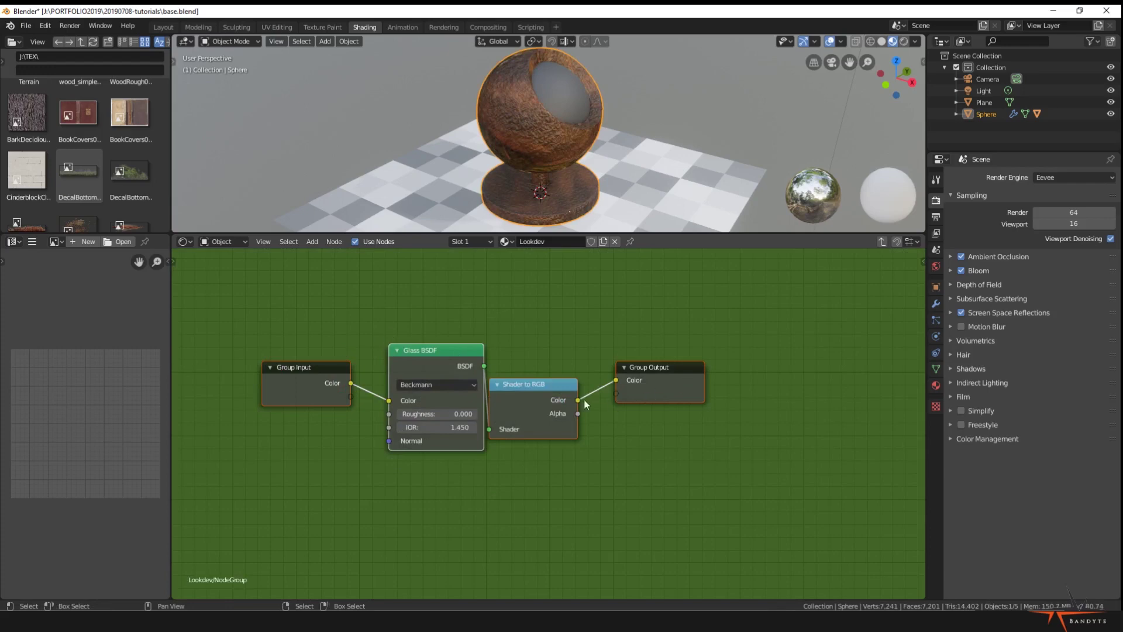
{"action": "key", "text": "Tab"}
- Move the Material Output beside the framed Principled BSDF and delete the unconnected Diffuse BSDF
{"action": "scroll", "coordinate": [513, 314], "scroll_direction": "down", "scroll_amount": 10}
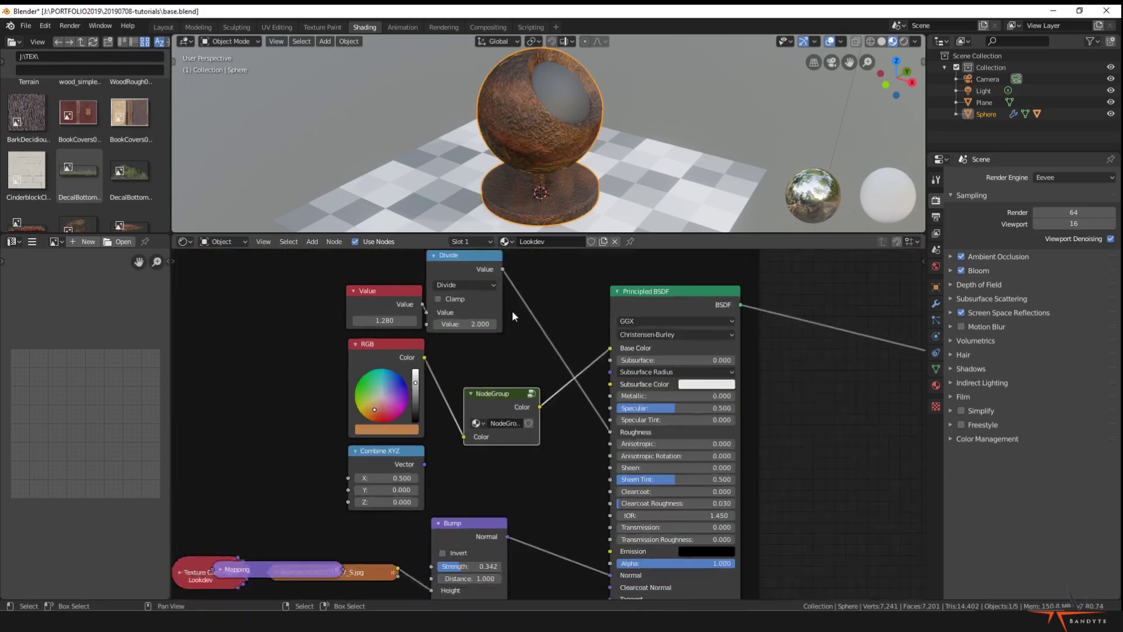
{"action": "middle_click_drag", "start_coordinate": [654, 490], "coordinate": [548, 514]}
{"action": "scroll", "coordinate": [548, 514], "scroll_direction": "down", "scroll_amount": 2}
{"action": "scroll", "coordinate": [548, 514], "scroll_direction": "down", "scroll_amount": 1}
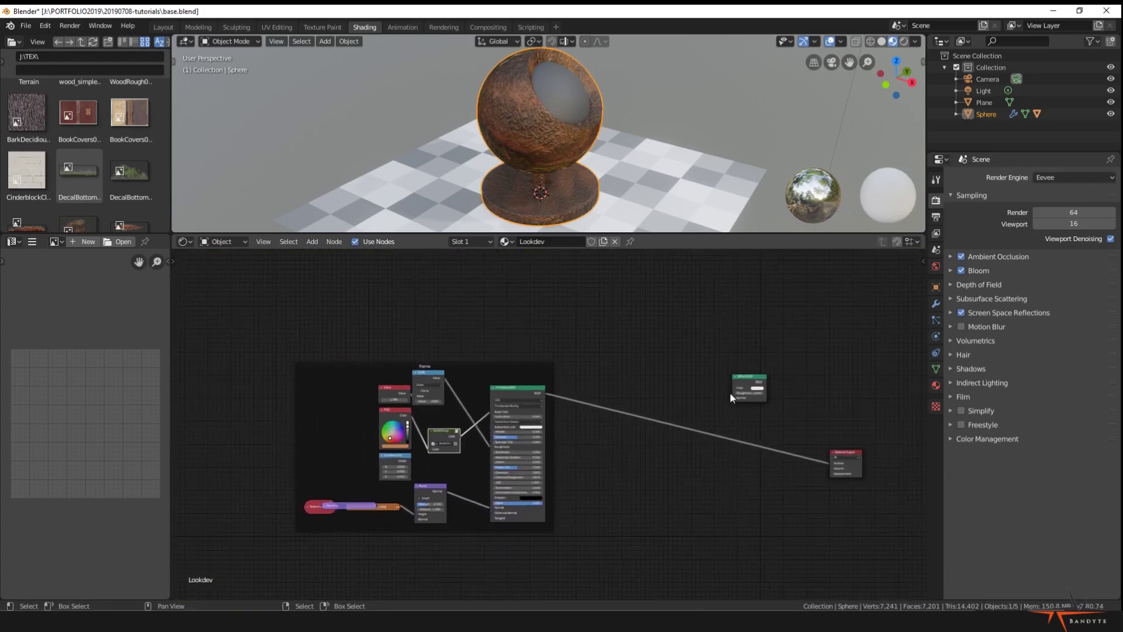
{"action": "left_click_drag", "start_coordinate": [844, 462], "coordinate": [597, 395]}
{"action": "left_click", "coordinate": [748, 379]}
{"action": "scroll", "coordinate": [506, 349], "scroll_direction": "up", "scroll_amount": 1}
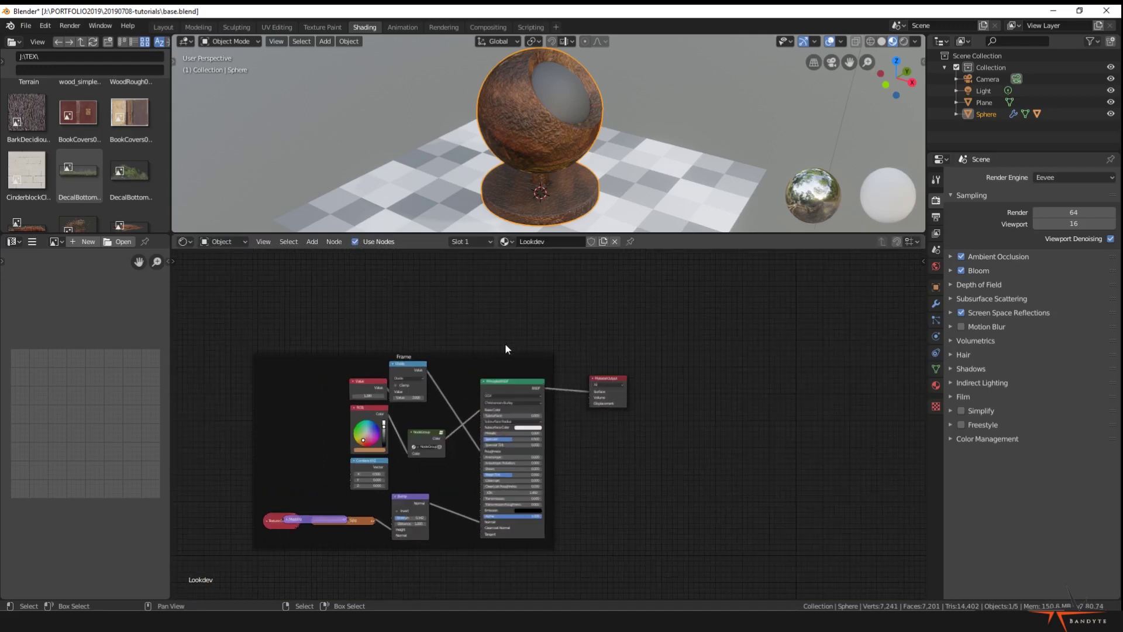
- Add a Reroute above the frame and connect the Divide node's Value output to it
{"action": "key", "text": "shift+a"}
{"action": "mouse_move", "coordinate": [502, 296]}
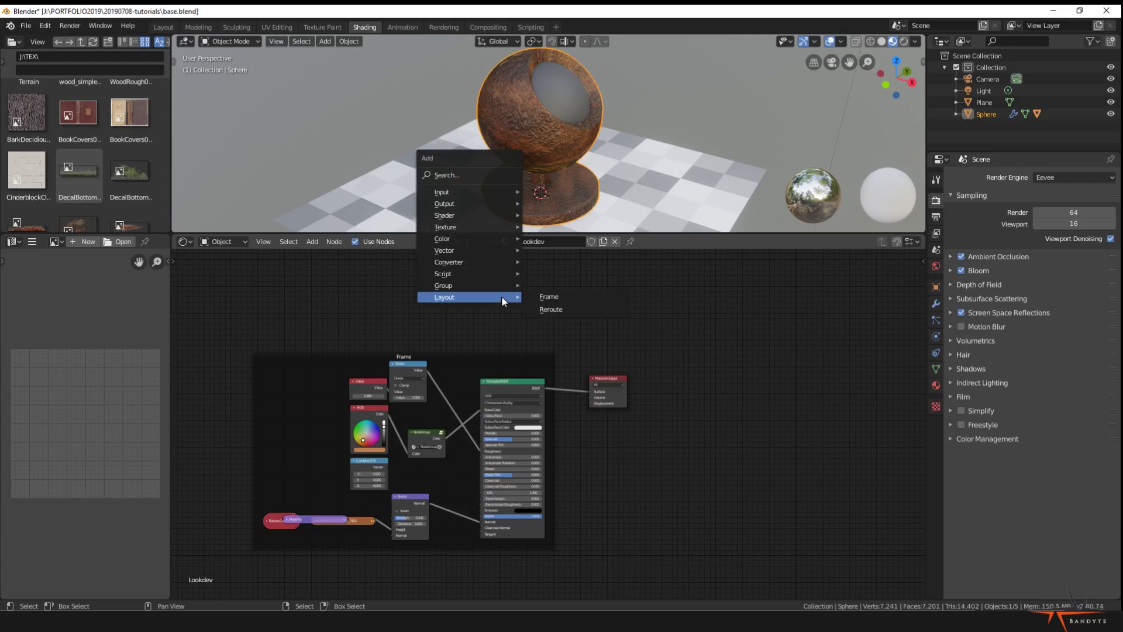
{"action": "left_click", "coordinate": [552, 308]}
{"action": "left_click", "coordinate": [474, 316]}
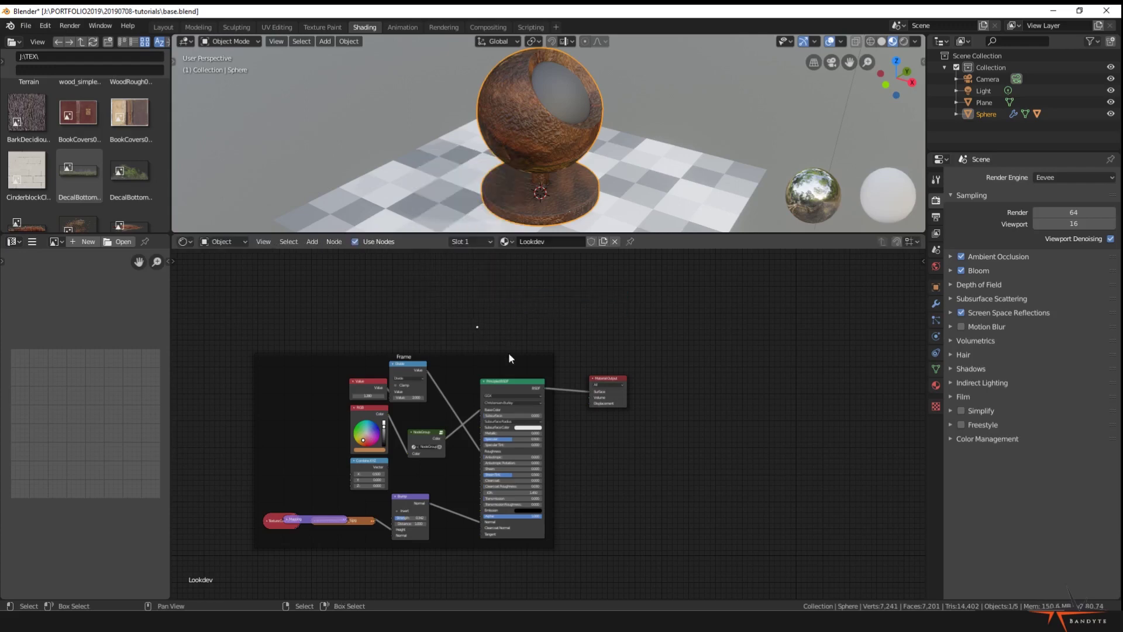
{"action": "scroll", "coordinate": [462, 327], "scroll_direction": "up", "scroll_amount": 2}
{"action": "scroll", "coordinate": [459, 392], "scroll_direction": "up", "scroll_amount": 1}
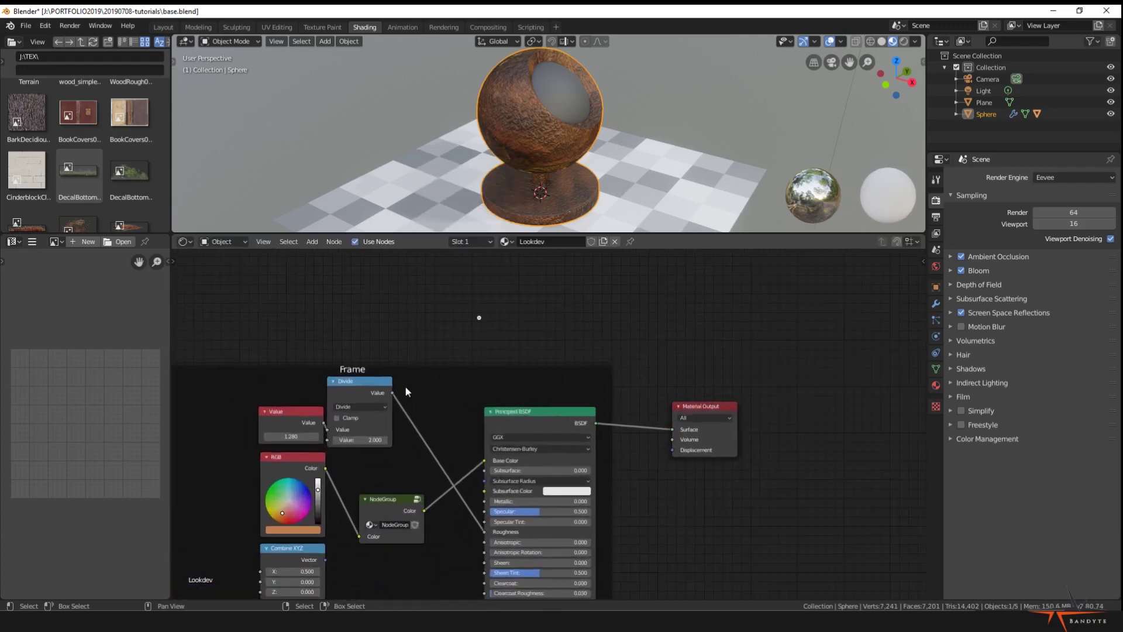
{"action": "left_click_drag", "start_coordinate": [393, 392], "coordinate": [482, 318]}
{"action": "middle_click_drag", "start_coordinate": [357, 295], "coordinate": [399, 338]}
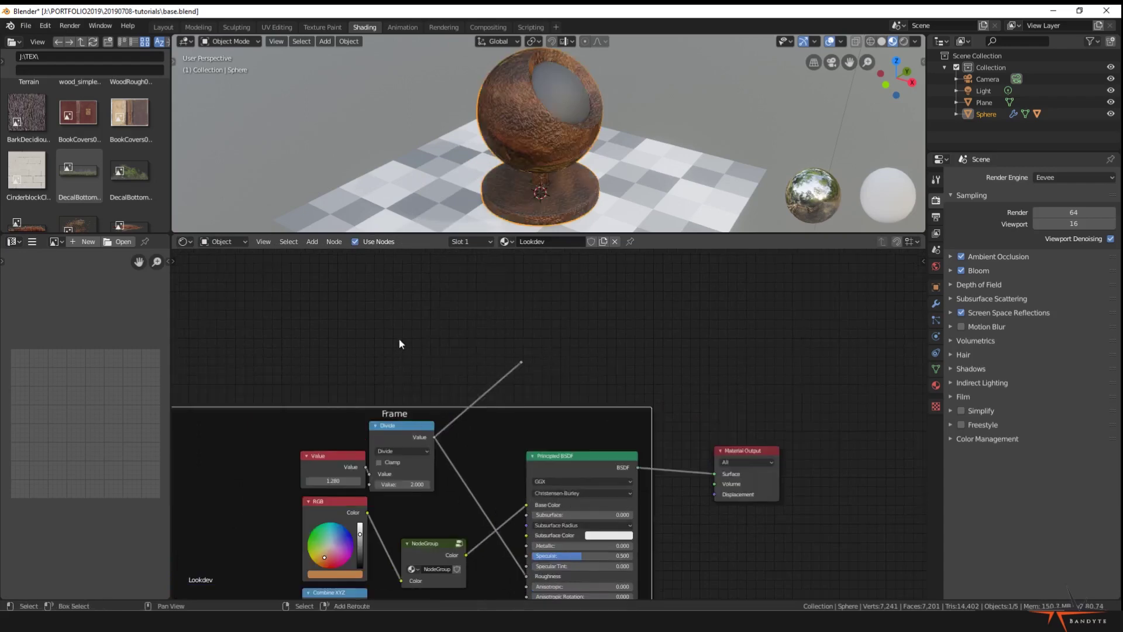
- Try pulling a second link from the Value node, nudge that node slightly, and delete the reroute
{"action": "left_click_drag", "start_coordinate": [366, 466], "coordinate": [416, 366]}
{"action": "mouse_move", "coordinate": [324, 459]}
{"action": "left_mouse_down"}
{"action": "mouse_move", "coordinate": [296, 431]}
{"action": "mouse_move", "coordinate": [322, 454]}
{"action": "left_mouse_up"}
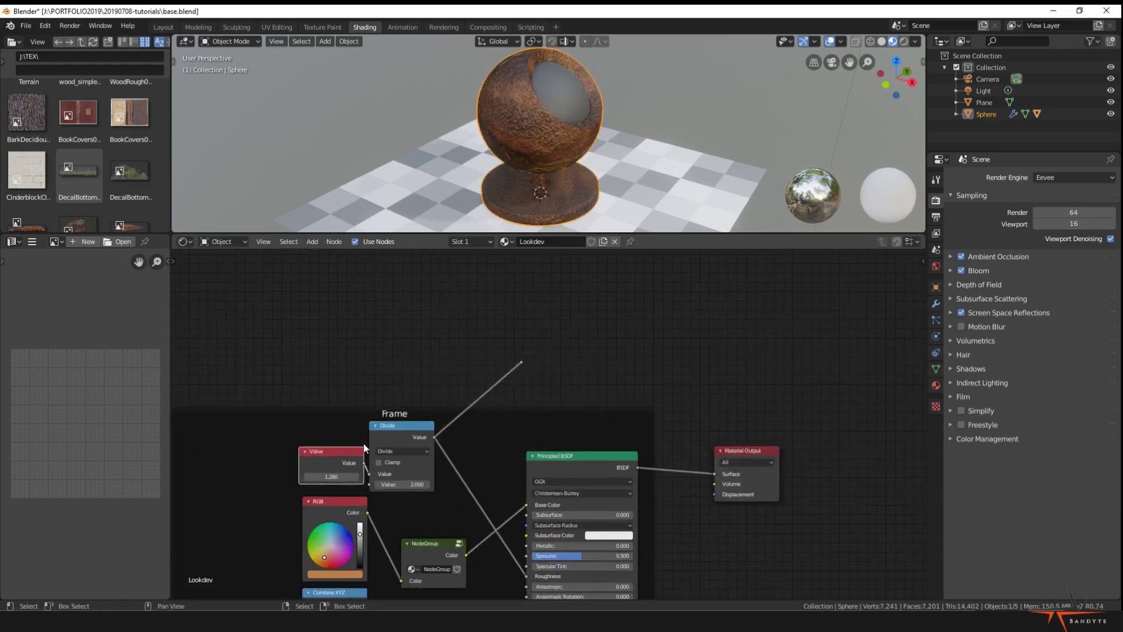
{"action": "left_click", "coordinate": [522, 362]}
{"action": "key", "text": "x"}
- Place a new Reroute above the frame, closer to the Divide node, and link the Divide output to it
{"action": "key", "text": "shift+a"}
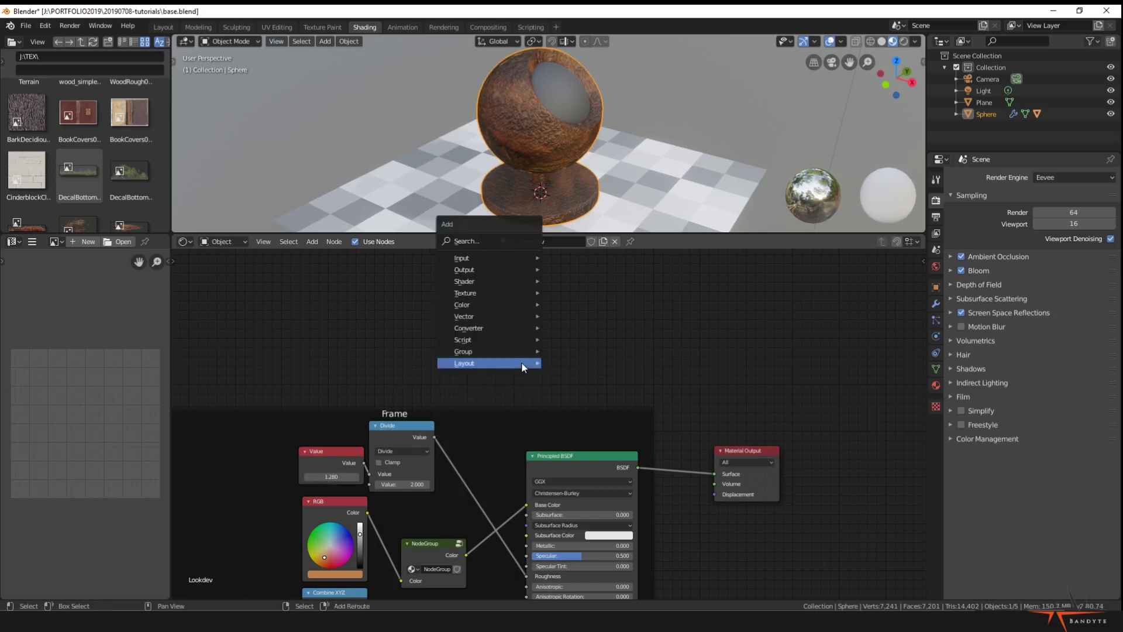
{"action": "left_click", "coordinate": [570, 375]}
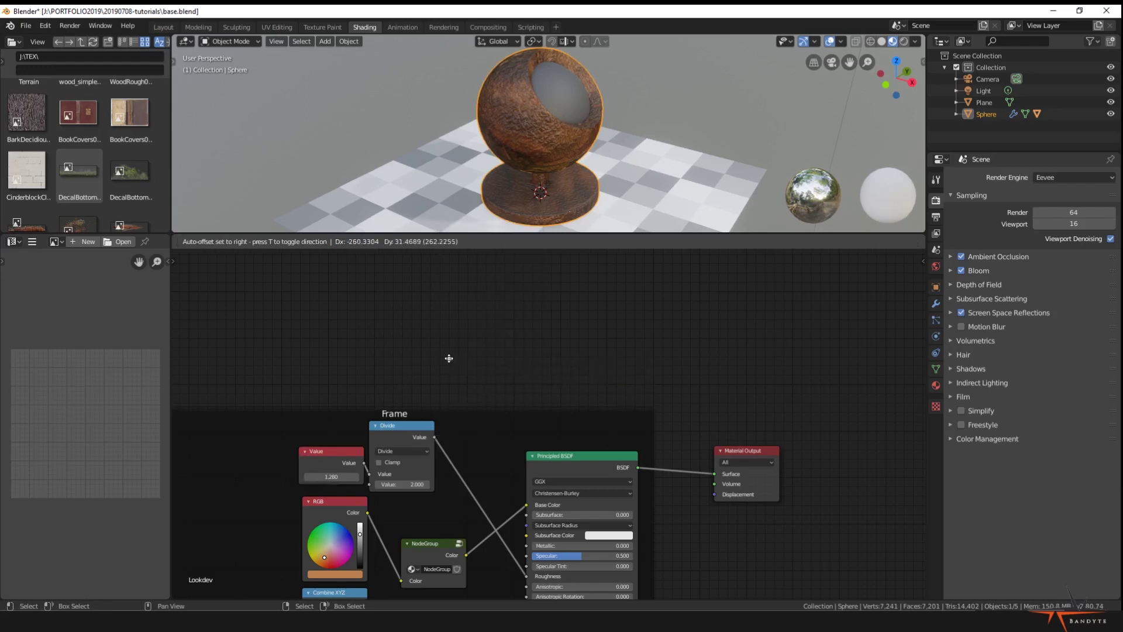
{"action": "left_click", "coordinate": [479, 354]}
{"action": "left_click_drag", "start_coordinate": [433, 438], "coordinate": [479, 354]}
{"action": "middle_click_drag", "start_coordinate": [505, 410], "coordinate": [487, 385]}
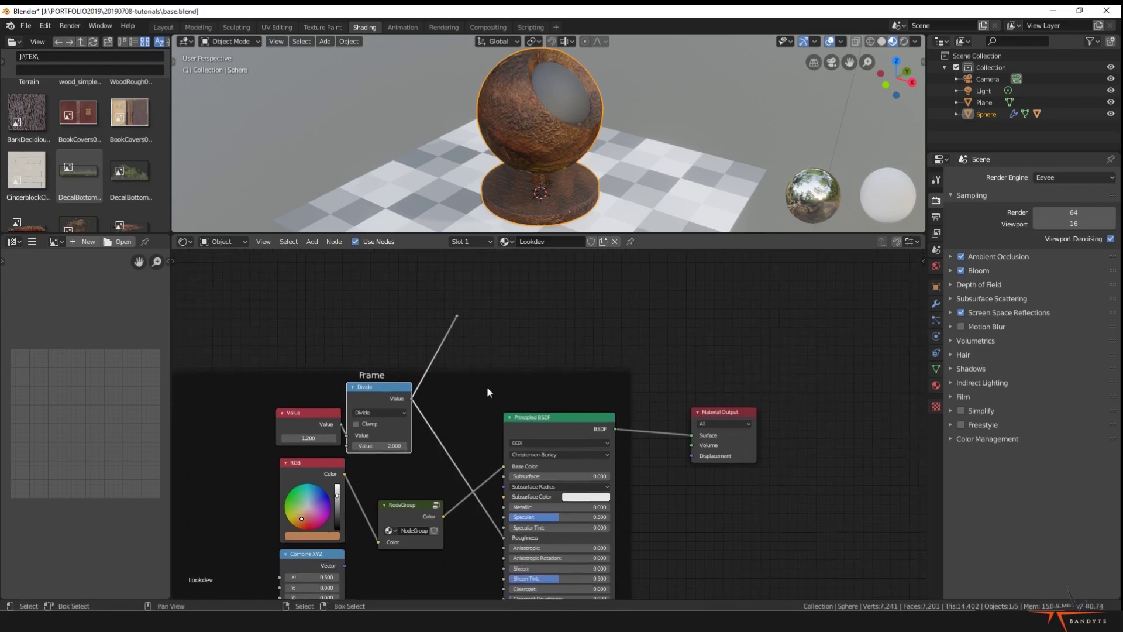
- Connect the reroute to the Principled BSDF's Metallic and Sheen inputs
{"action": "left_click_drag", "start_coordinate": [457, 317], "coordinate": [505, 507]}
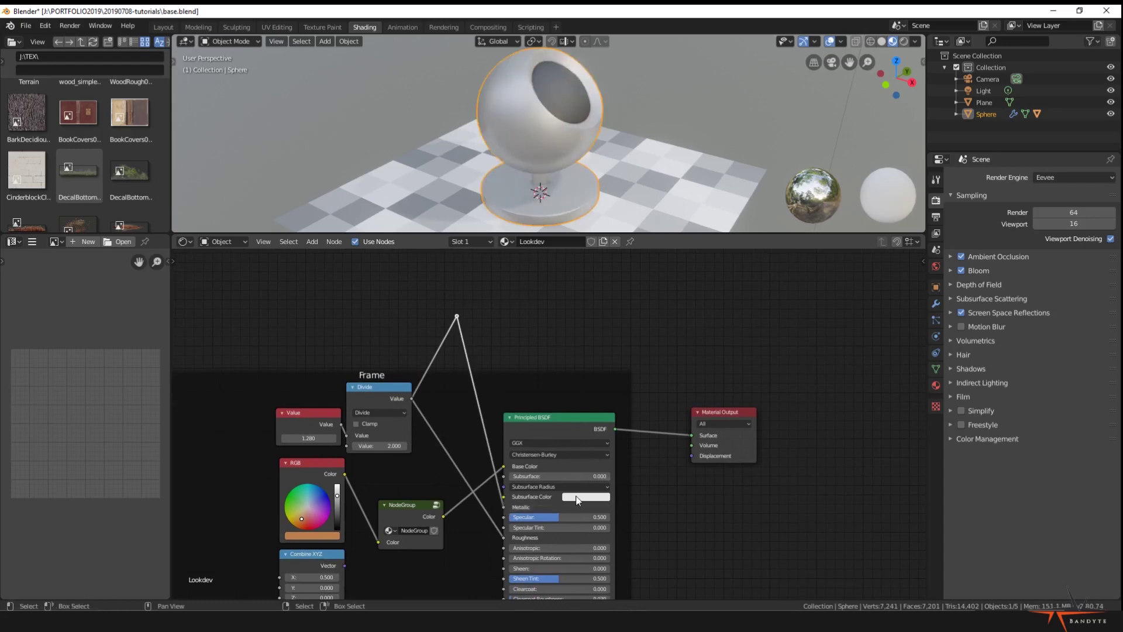
{"action": "middle_click_drag", "start_coordinate": [466, 353], "coordinate": [466, 315]}
{"action": "left_click_drag", "start_coordinate": [456, 281], "coordinate": [503, 532]}
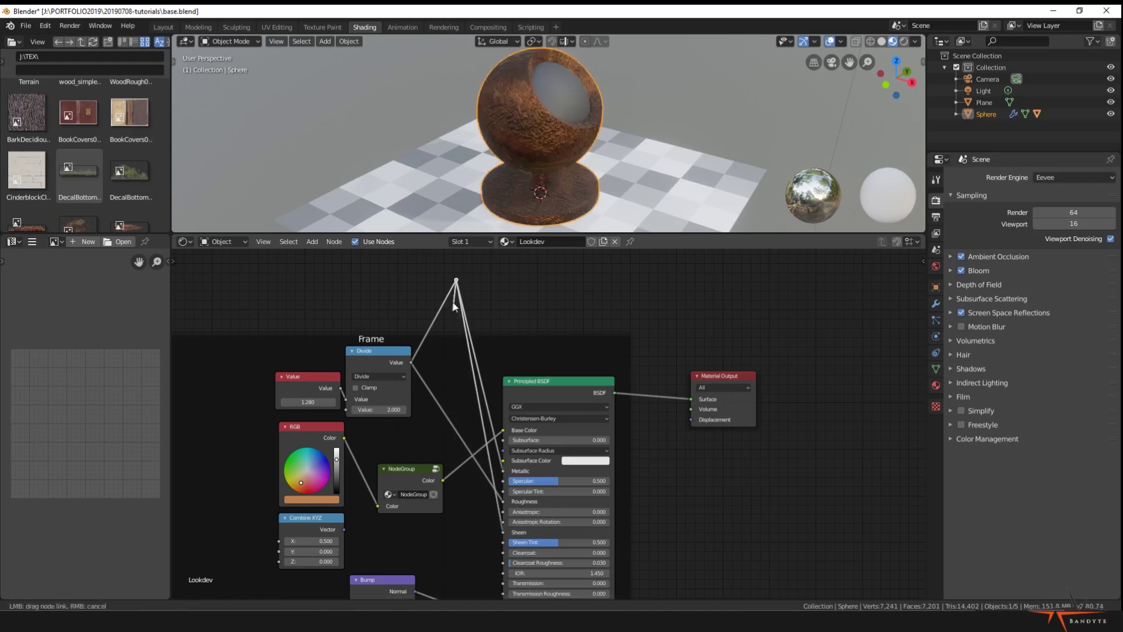
{"action": "scroll", "coordinate": [489, 305], "scroll_direction": "down", "scroll_amount": 2}
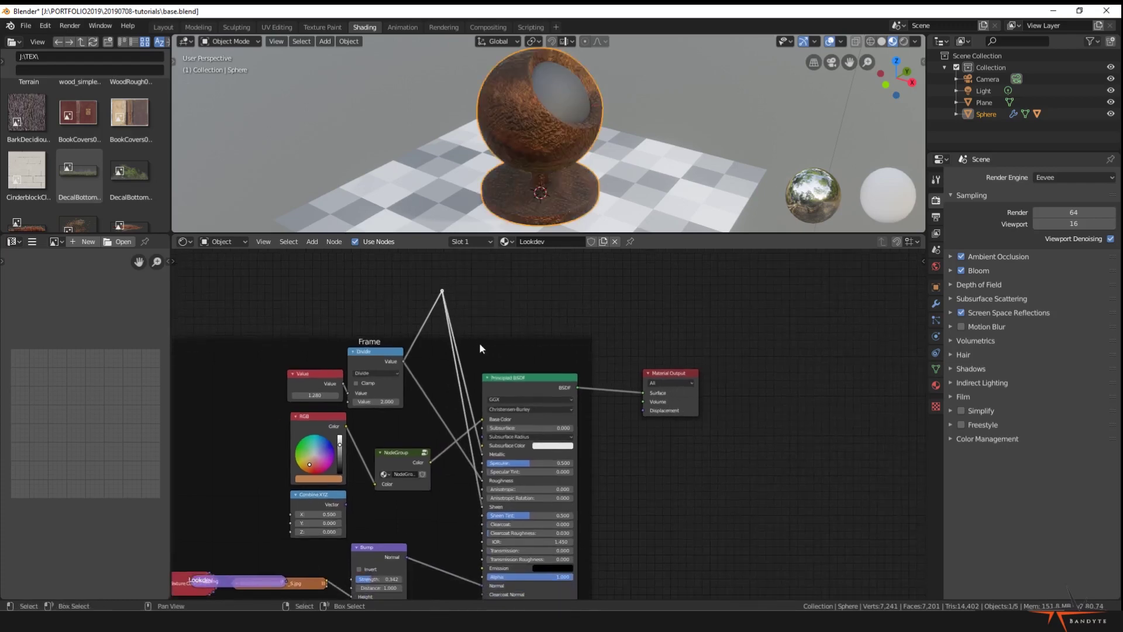
- Move the reroute down into the frame, between the node group and the Principled BSDF
{"action": "left_click_drag", "start_coordinate": [448, 292], "coordinate": [458, 480]}
{"action": "middle_click_drag", "start_coordinate": [443, 492], "coordinate": [437, 431]}
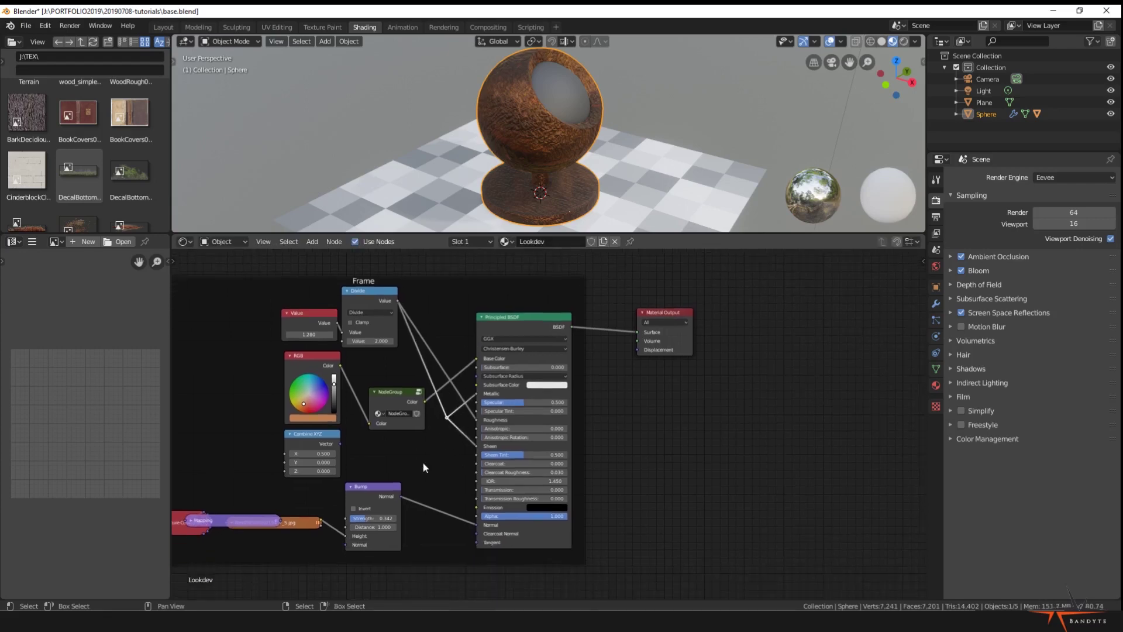
{"action": "scroll", "coordinate": [503, 489], "scroll_direction": "down", "scroll_amount": 2}
- Enlarge the 3D viewport, view the material sphere from closer and lower, and hide the viewport overlays
{"action": "left_click_drag", "start_coordinate": [667, 233], "coordinate": [667, 374]}
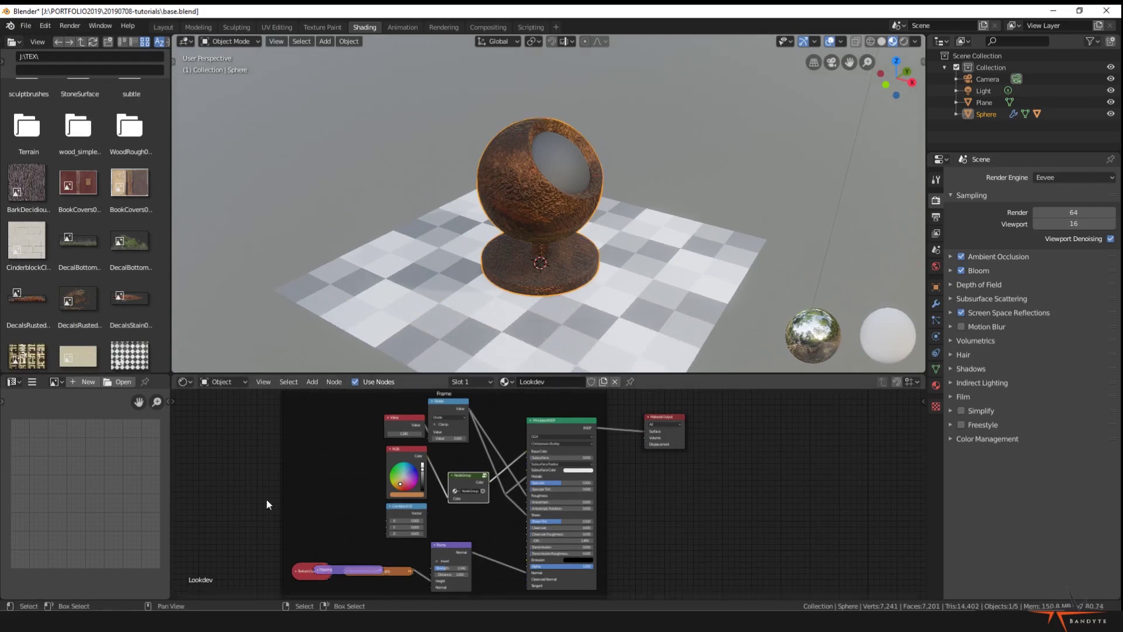
{"action": "middle_click_drag", "start_coordinate": [651, 142], "coordinate": [521, 208]}
{"action": "middle_click_drag", "start_coordinate": [451, 209], "coordinate": [566, 160]}
{"action": "scroll", "coordinate": [563, 164], "scroll_direction": "up", "scroll_amount": 3}
{"action": "middle_click_drag", "start_coordinate": [619, 202], "coordinate": [596, 197]}
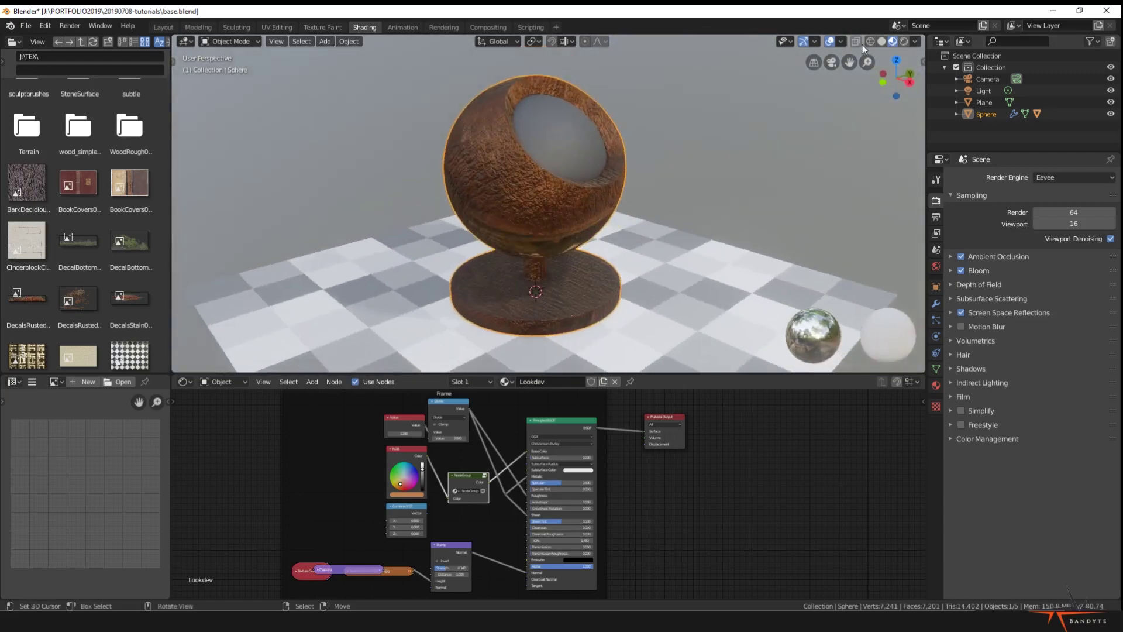
{"action": "left_click", "coordinate": [830, 42]}
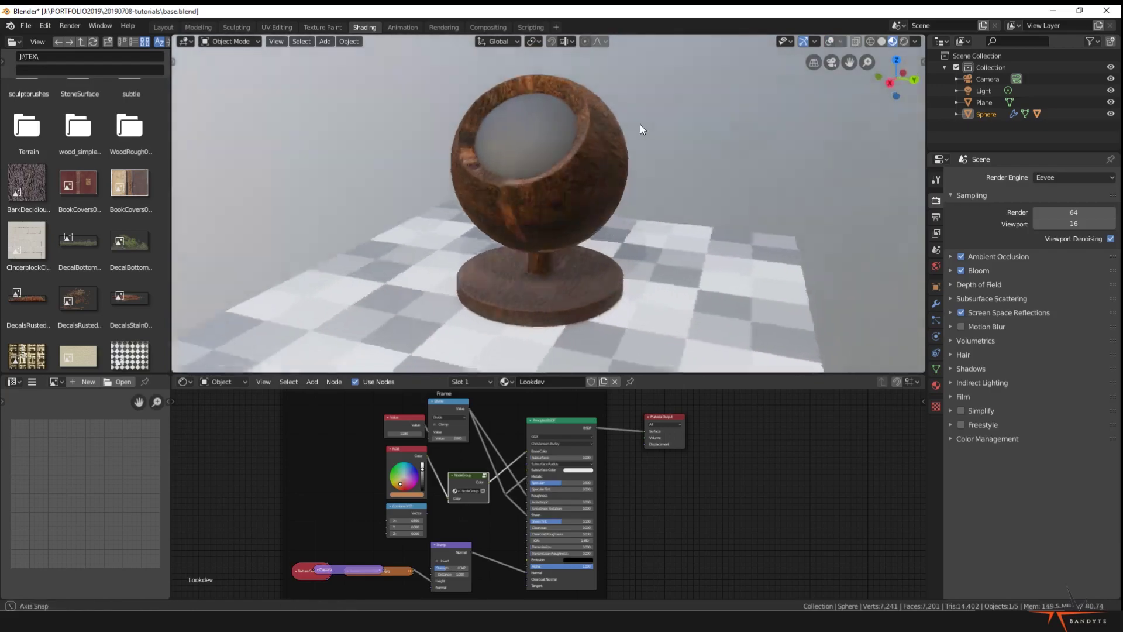